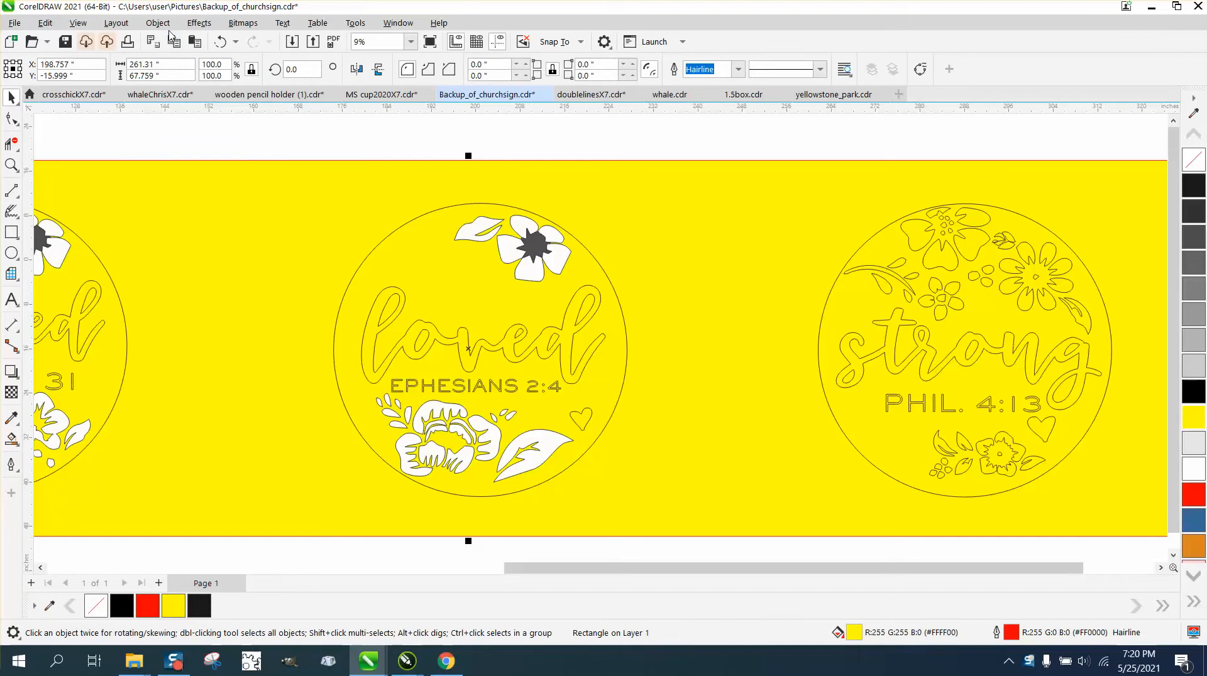
Step: Lock the selected yellow background rectangle
left_click(158, 22)
mouse_move(194, 307)
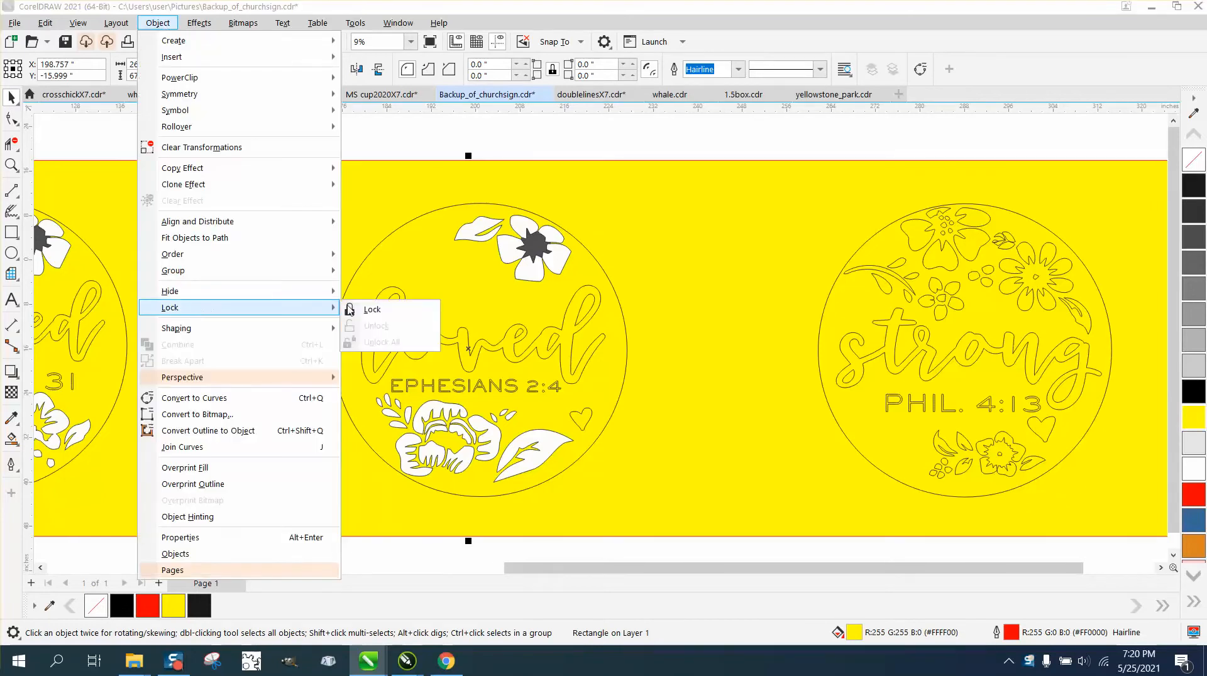
left_click(372, 309)
left_click(368, 213)
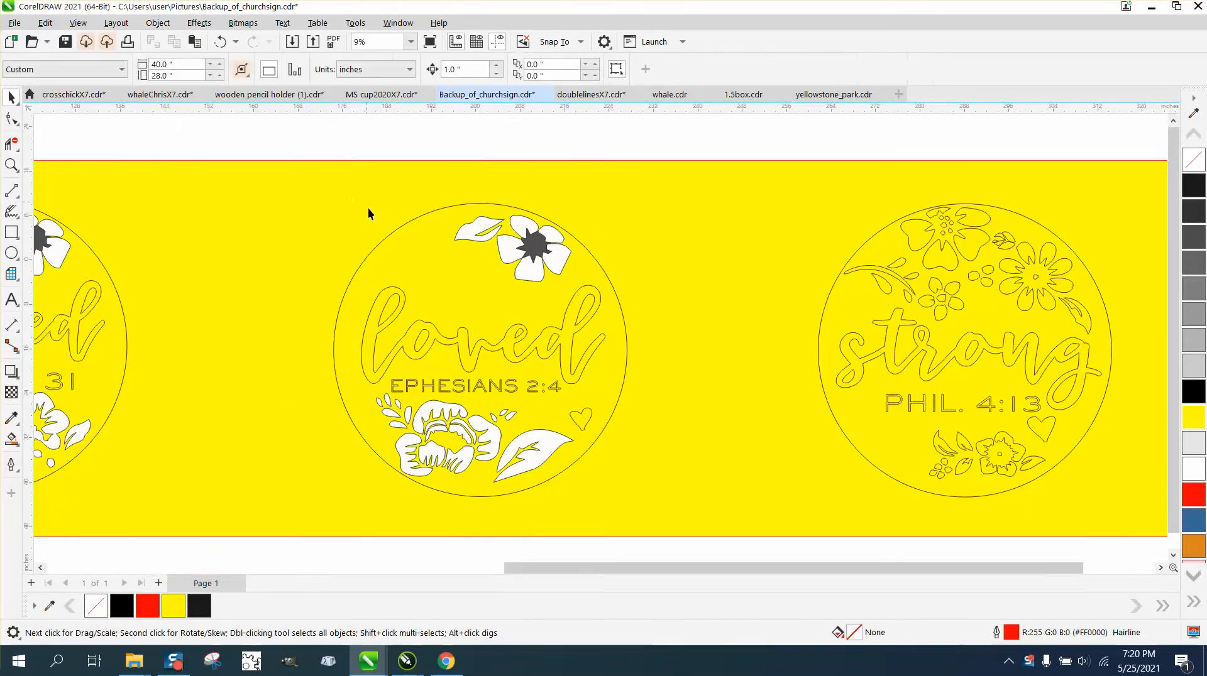
Step: Lock the circle surrounding the "loved" Ephesians 2:4 design
left_click(386, 239)
left_click(157, 23)
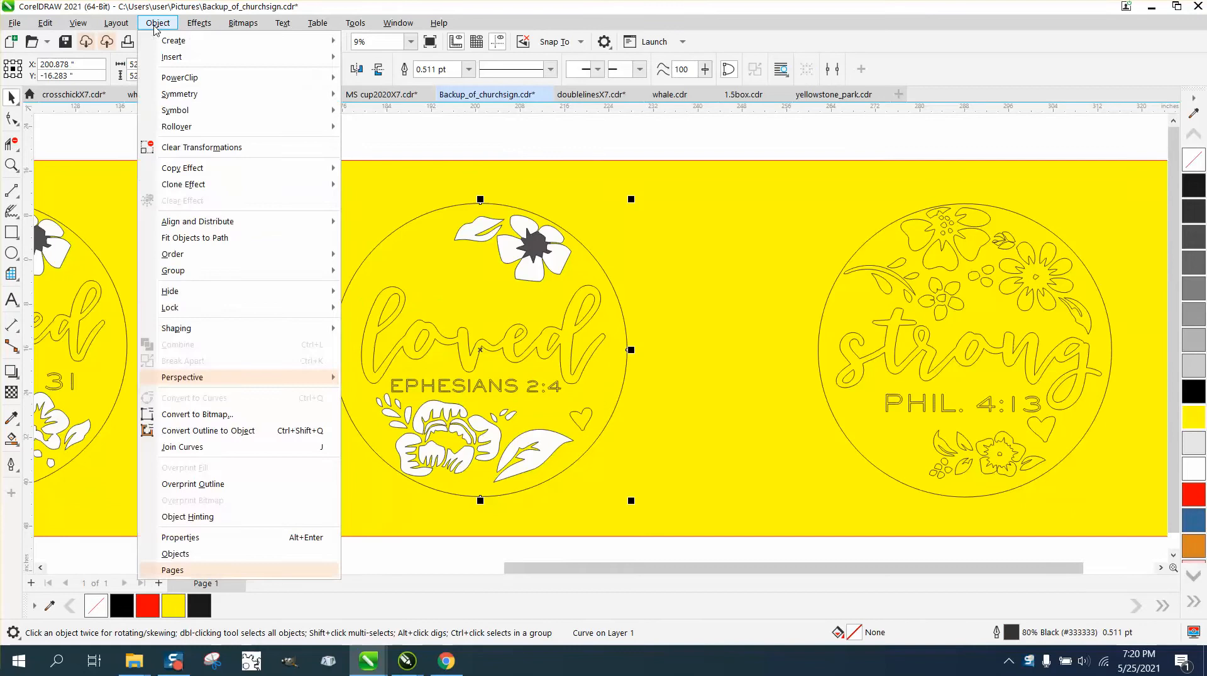
mouse_move(183, 312)
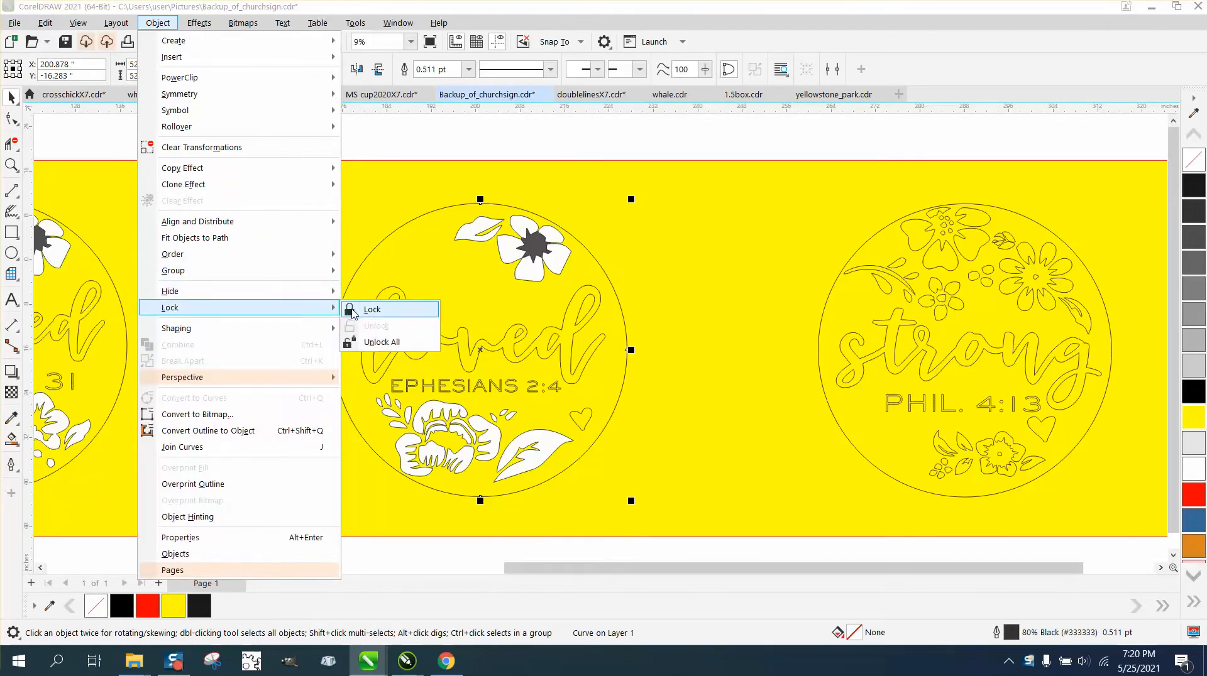
left_click(353, 312)
left_click(422, 130)
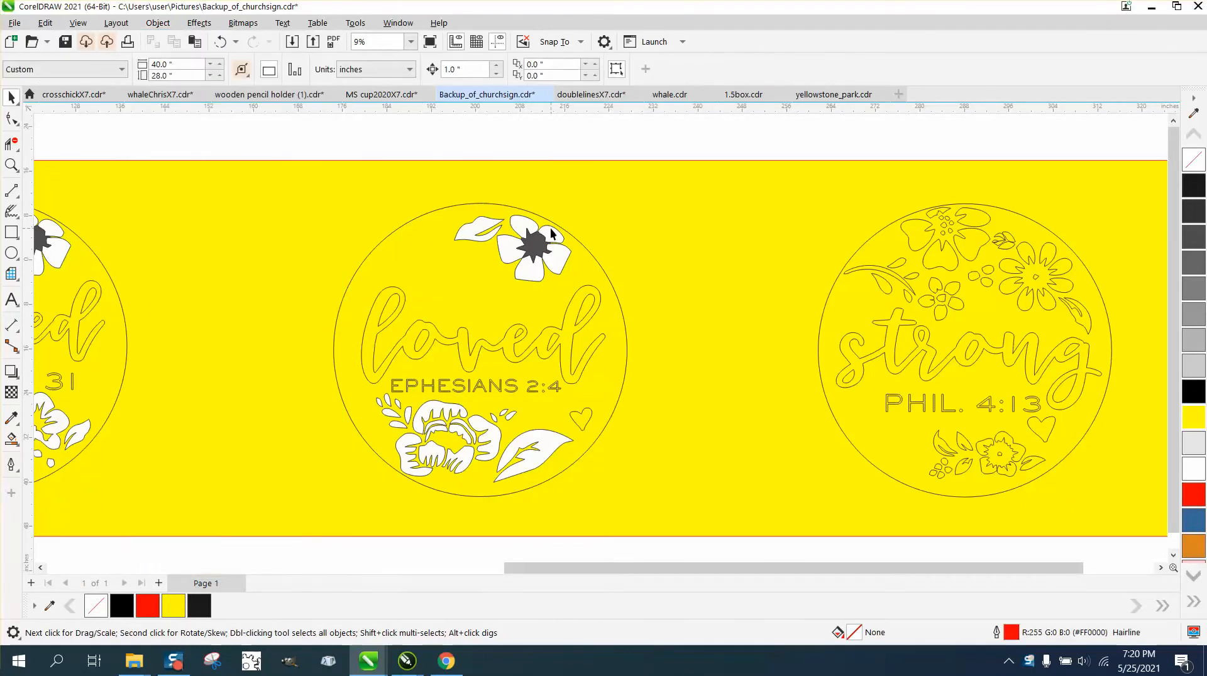
Step: Check which objects of the "loved" design a marquee selects, and that its outer circle is locked
left_click_drag(277, 154, 723, 539)
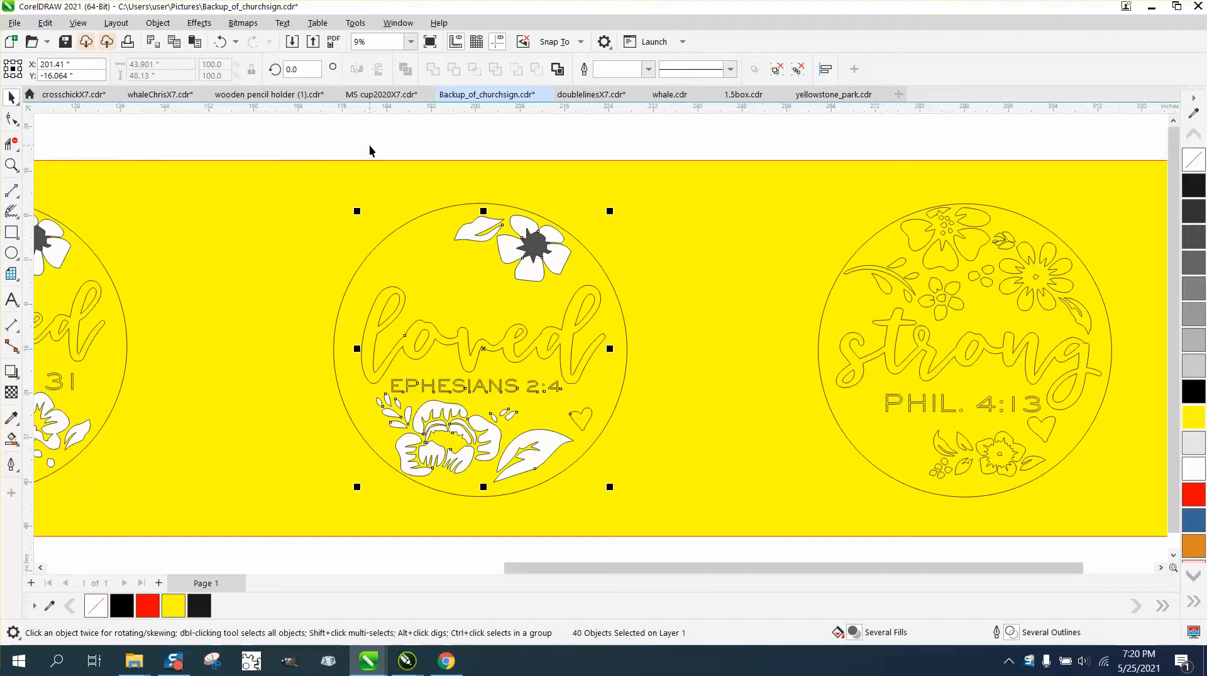
left_click(265, 119)
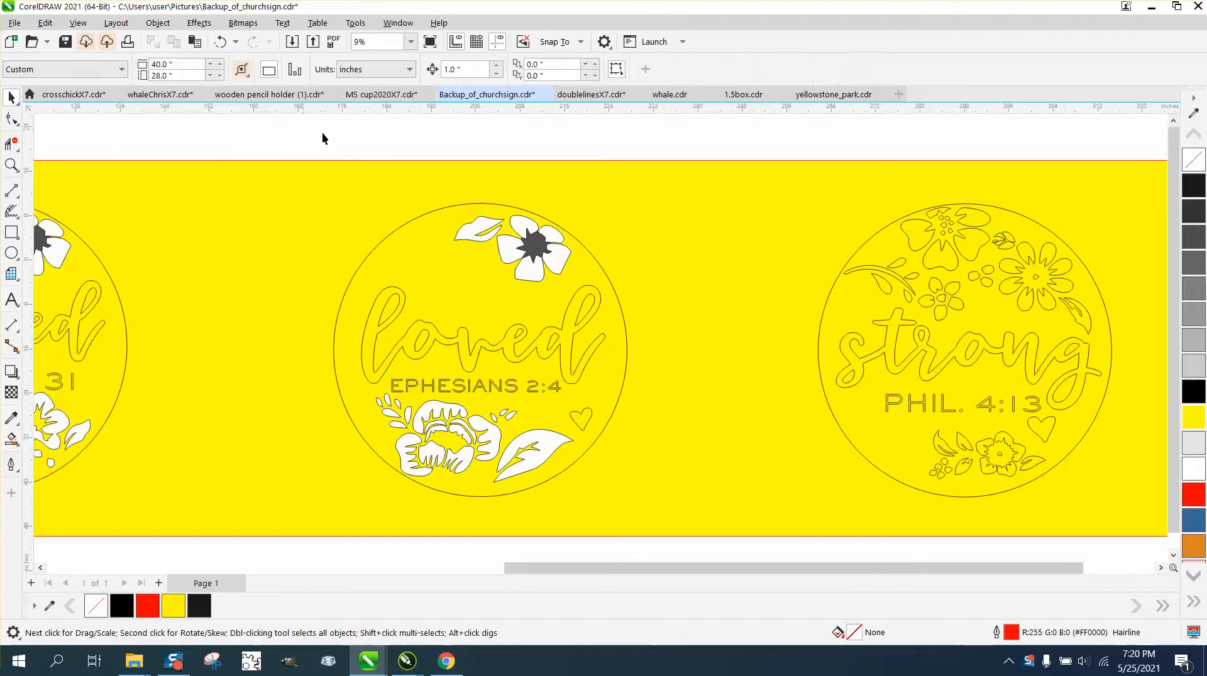
left_click(449, 206)
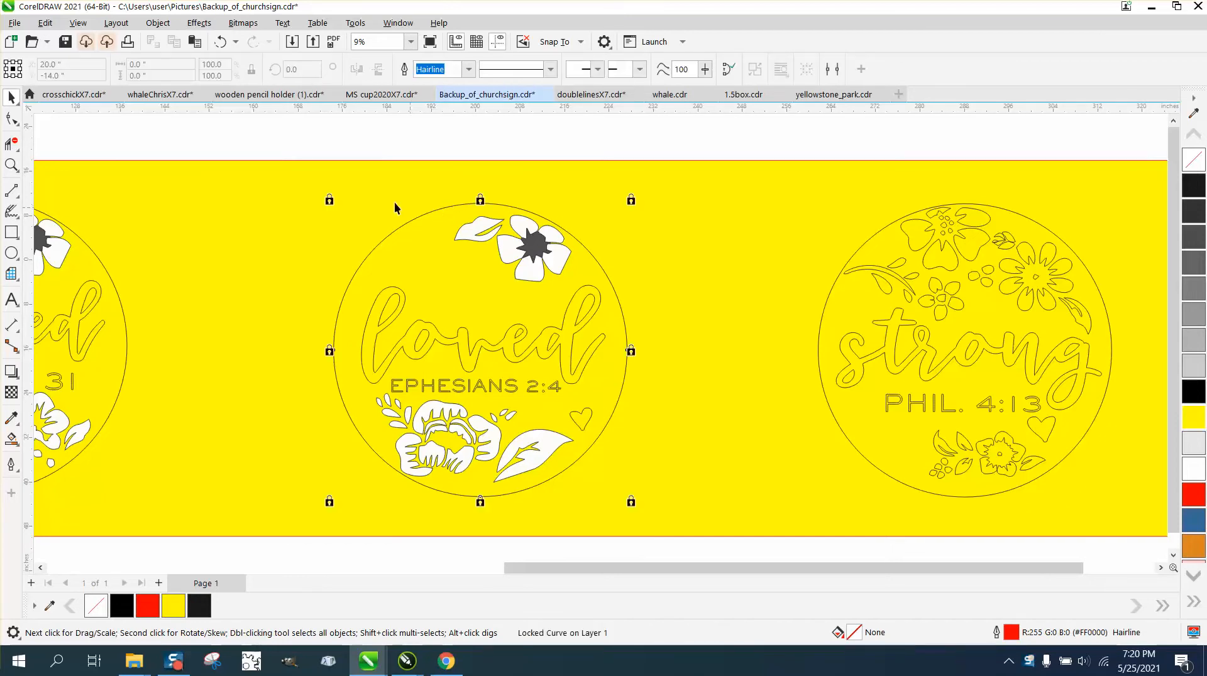
Step: Draw a rectangle about 61 by 61 inches around the "loved" design and delete it
left_click(12, 232)
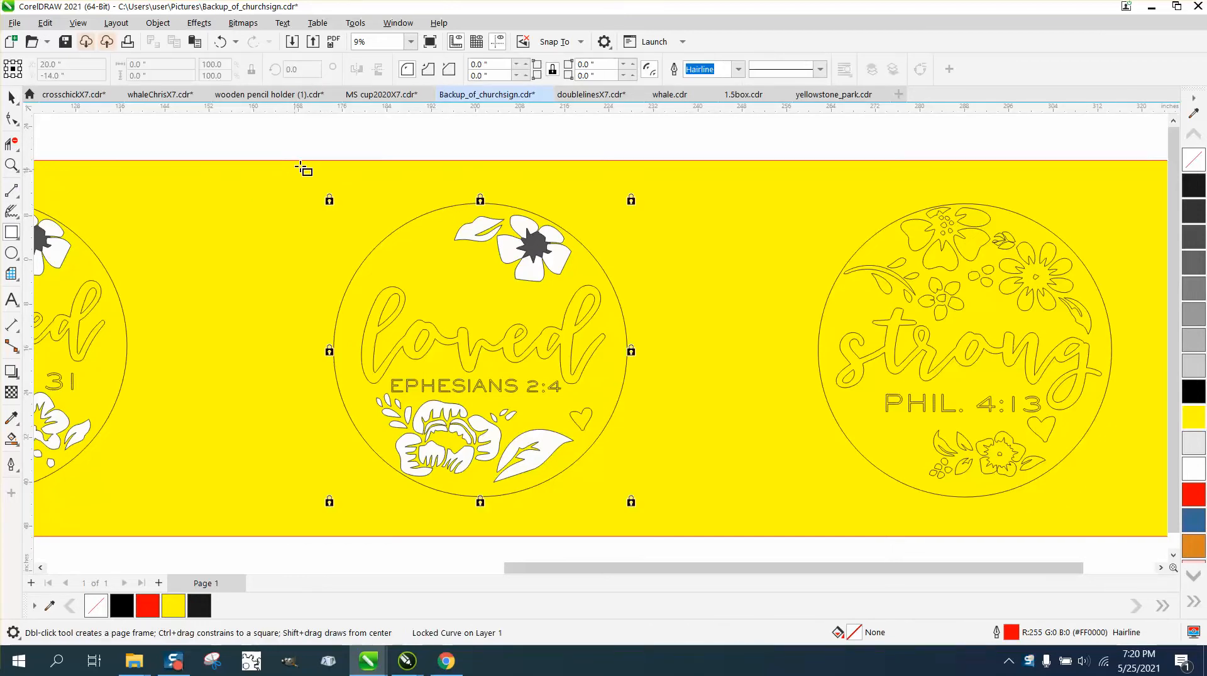
left_click_drag(302, 171, 641, 508)
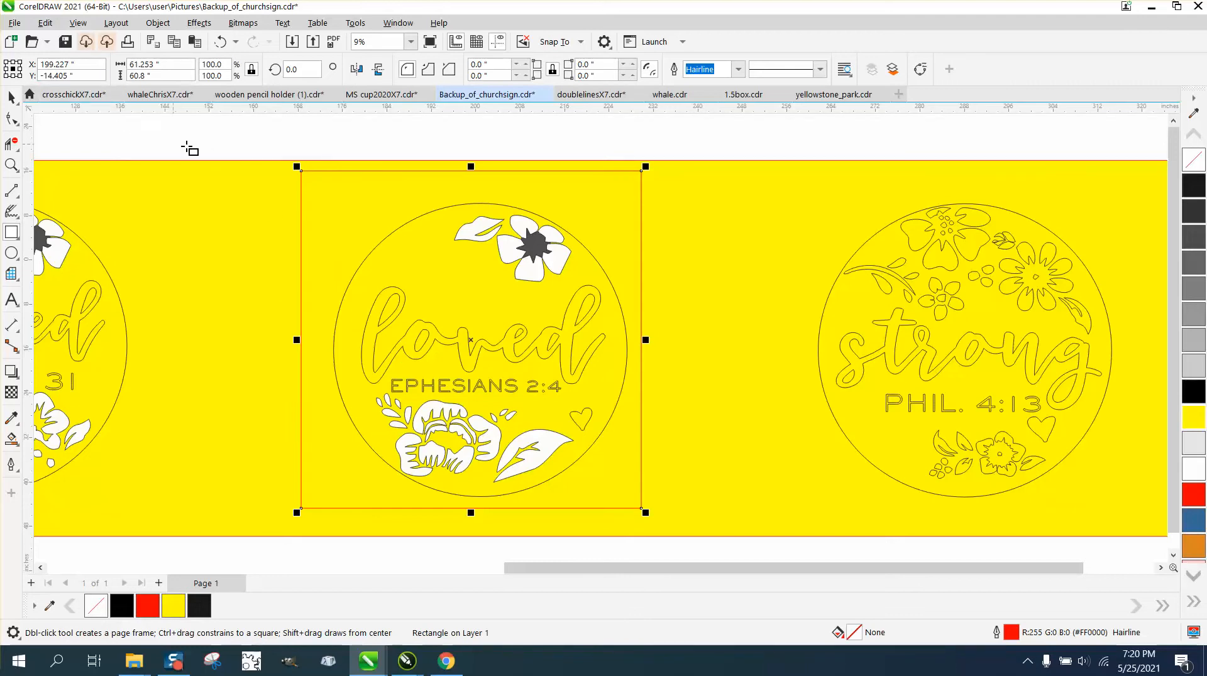
left_click(12, 97)
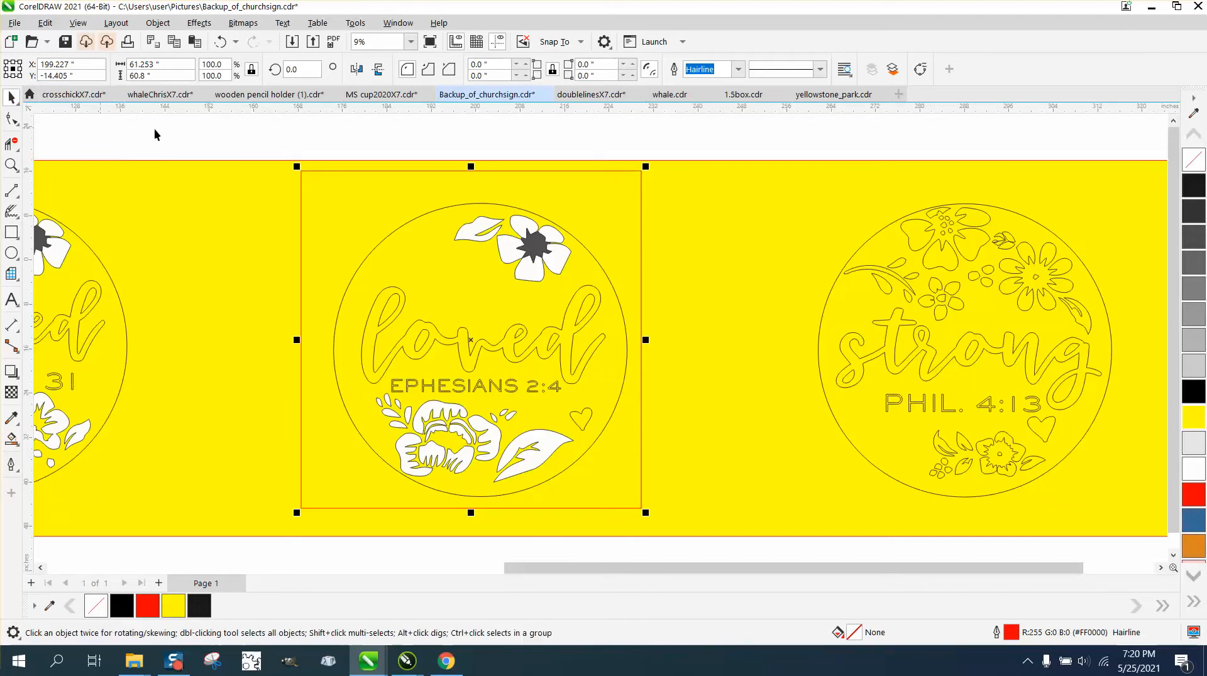
left_click(377, 175)
key("Delete")
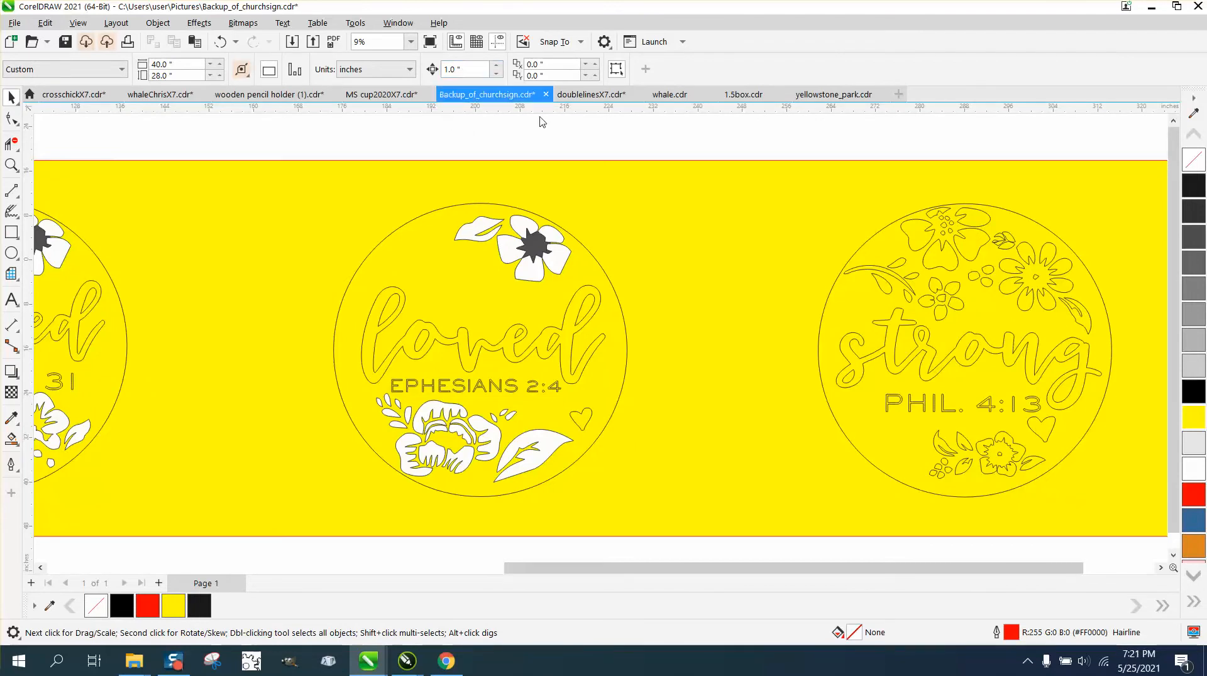
Step: Delete all objects of the "strong" Phil. 4:13 design, including its circle
left_click_drag(790, 167, 1127, 536)
key("Delete")
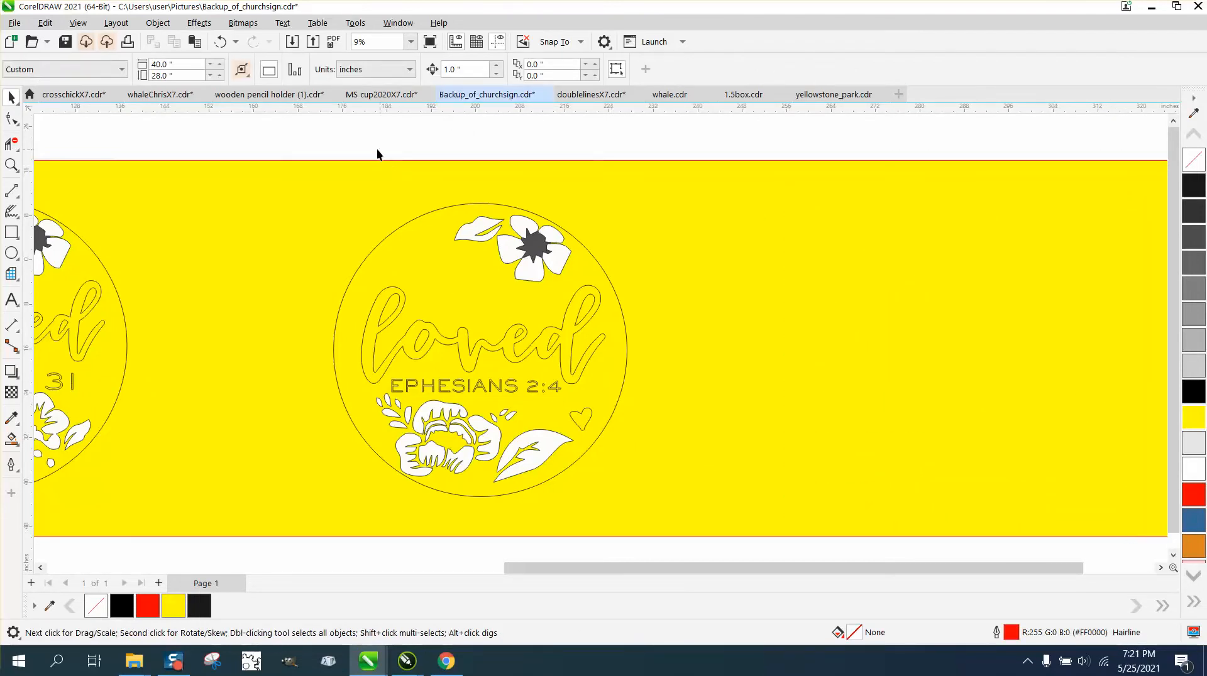
Step: Set the nudge distance to 63 inches and nudge the lower-right petal of the "loved" design's upper flower once to the right
left_click(465, 70)
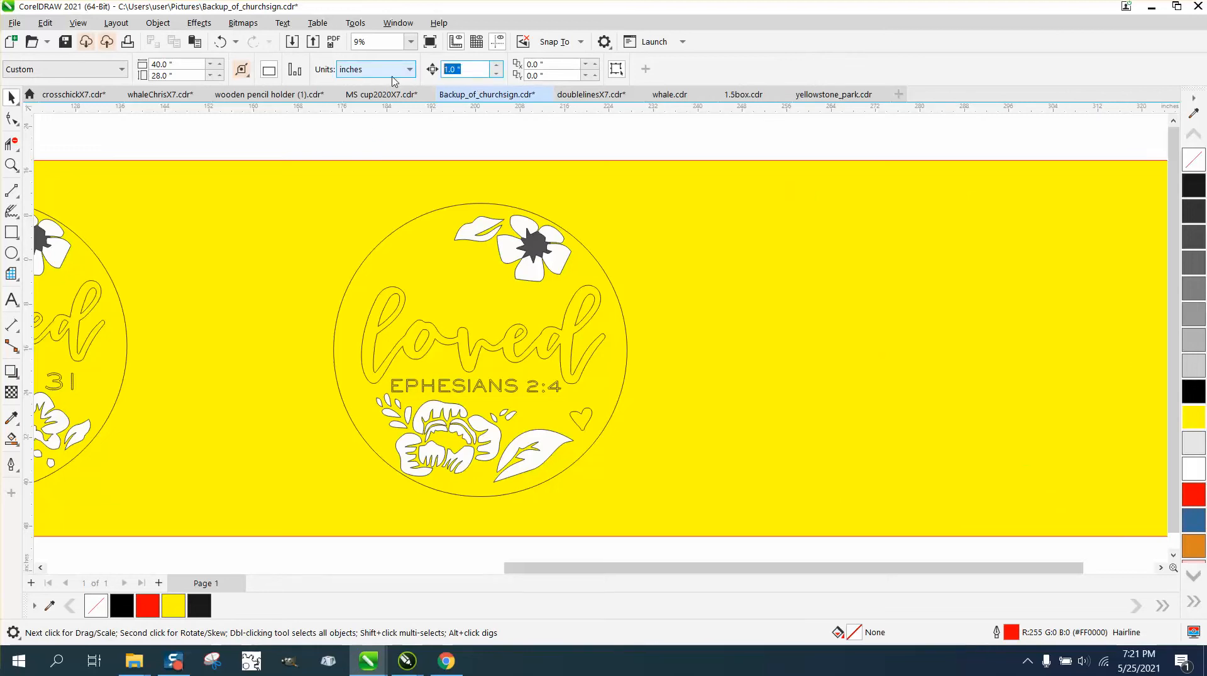
key("Return")
left_click(568, 251)
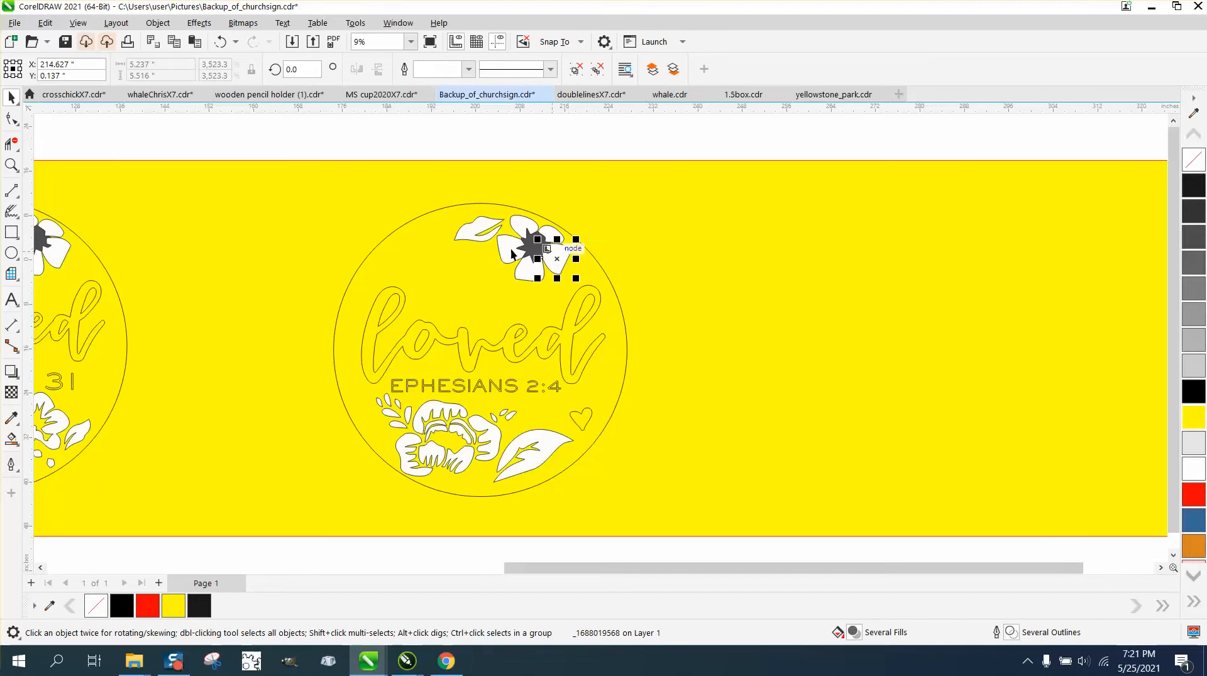
left_click(497, 145)
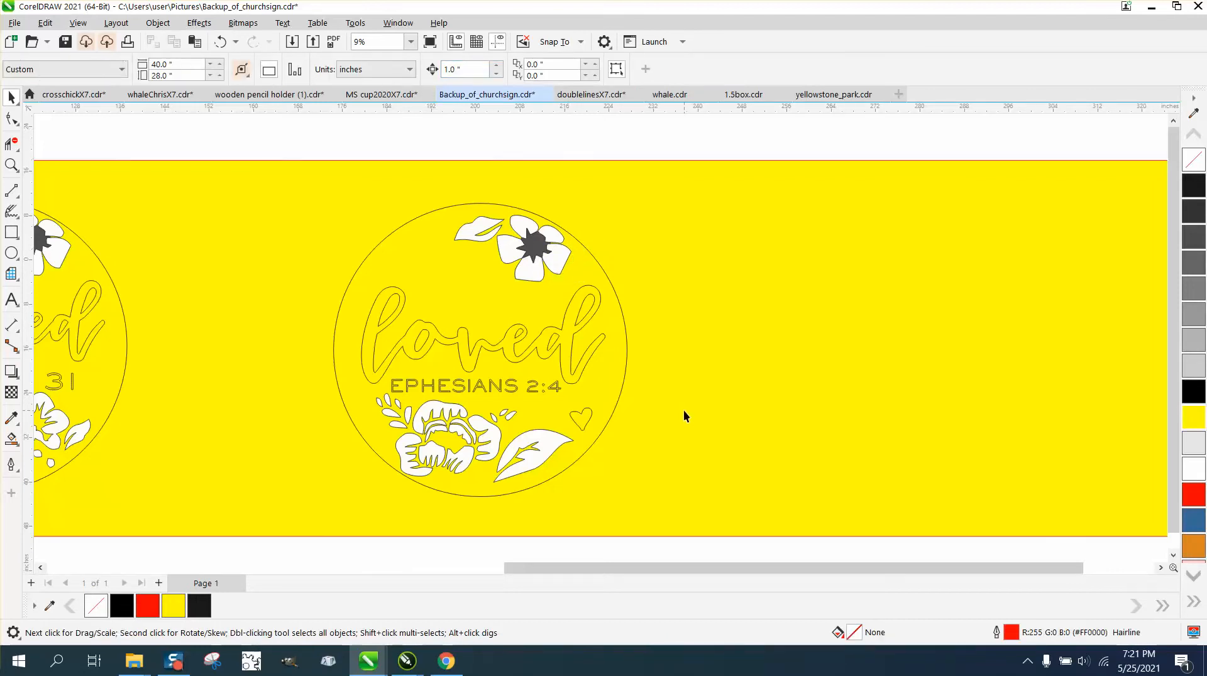
left_click(462, 69)
type("63")
key("Return")
left_click(568, 253)
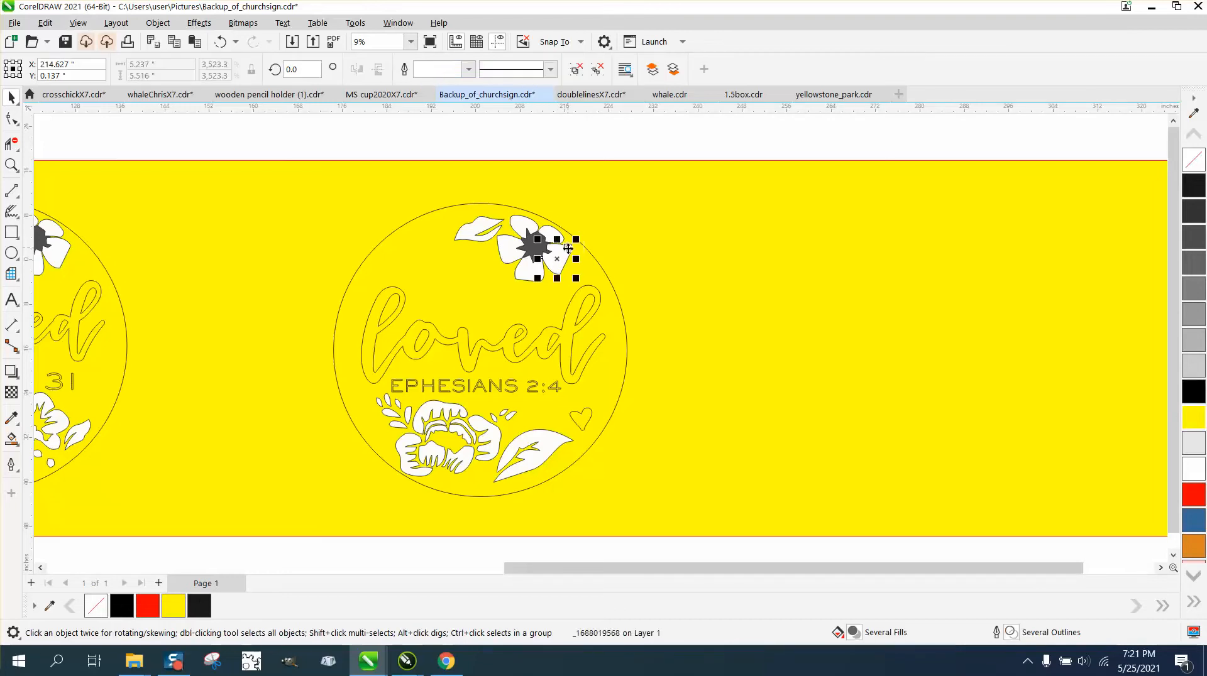
key("Right")
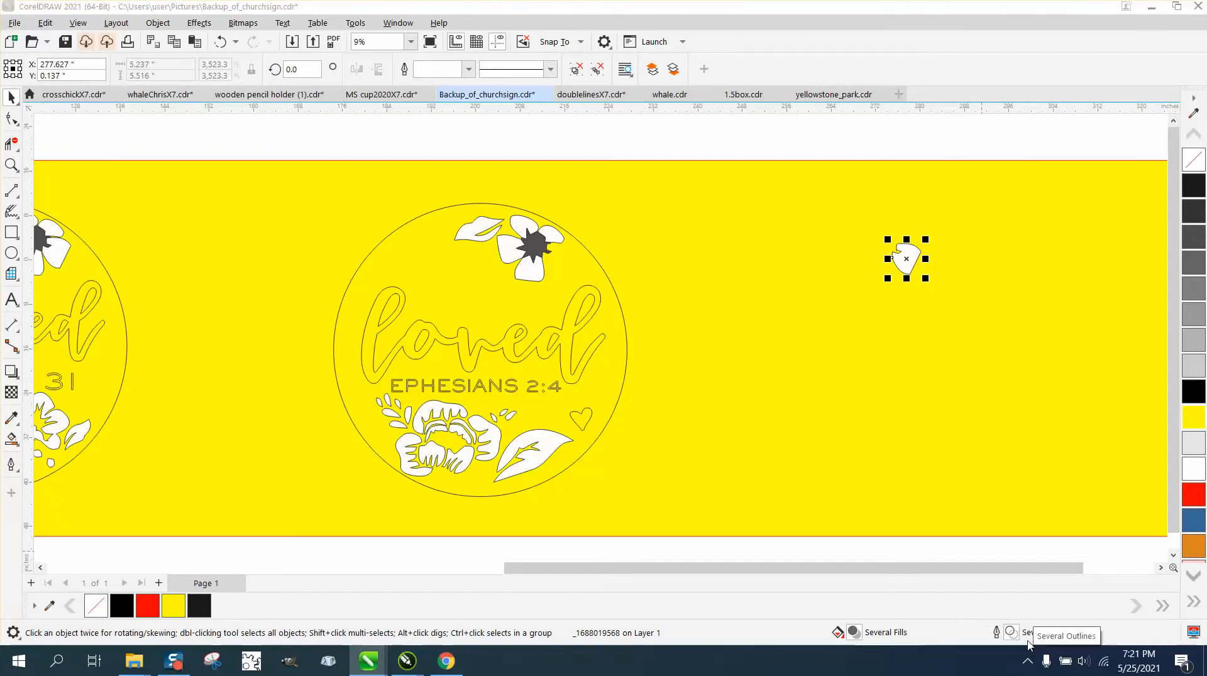
Step: Remove the fill from the moved petal and ungroup it
left_click(1194, 162)
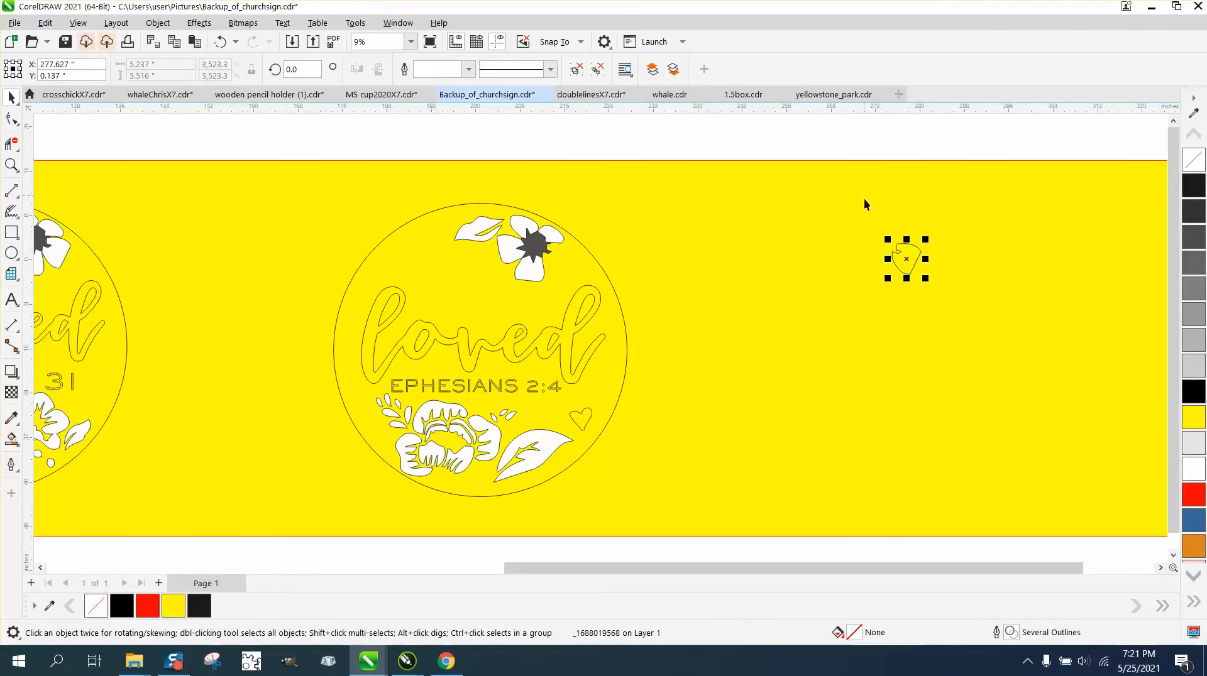
left_click(11, 165)
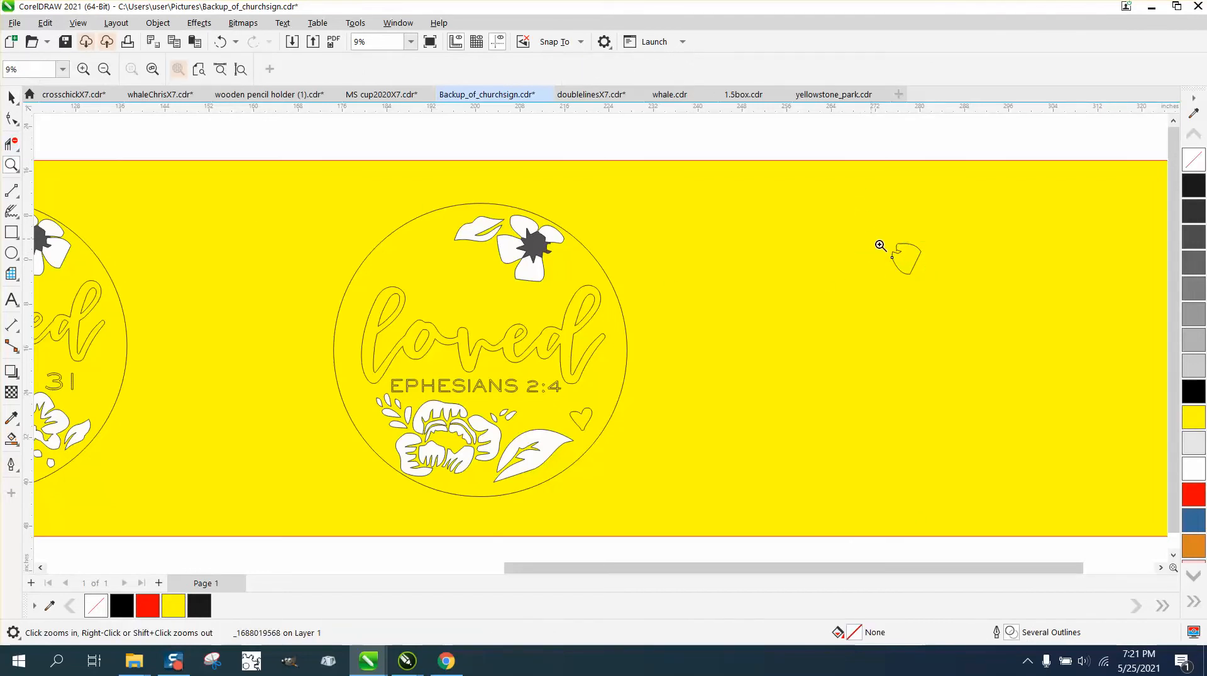
left_click_drag(880, 246, 944, 280)
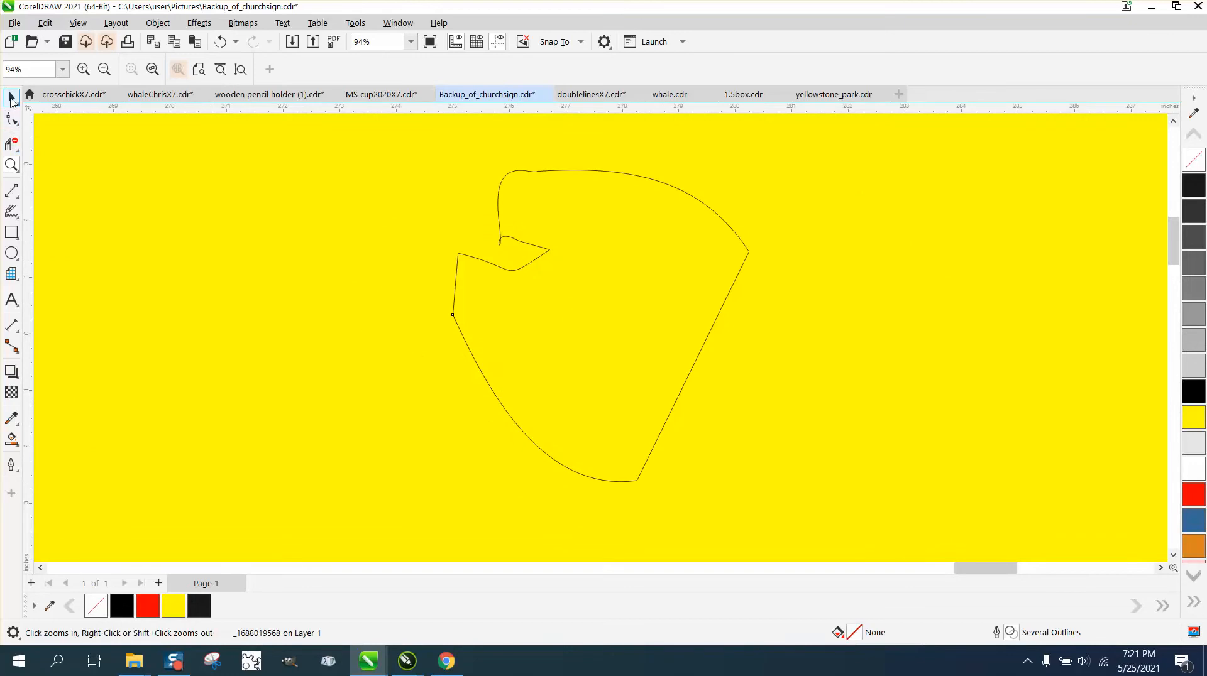
left_click(12, 119)
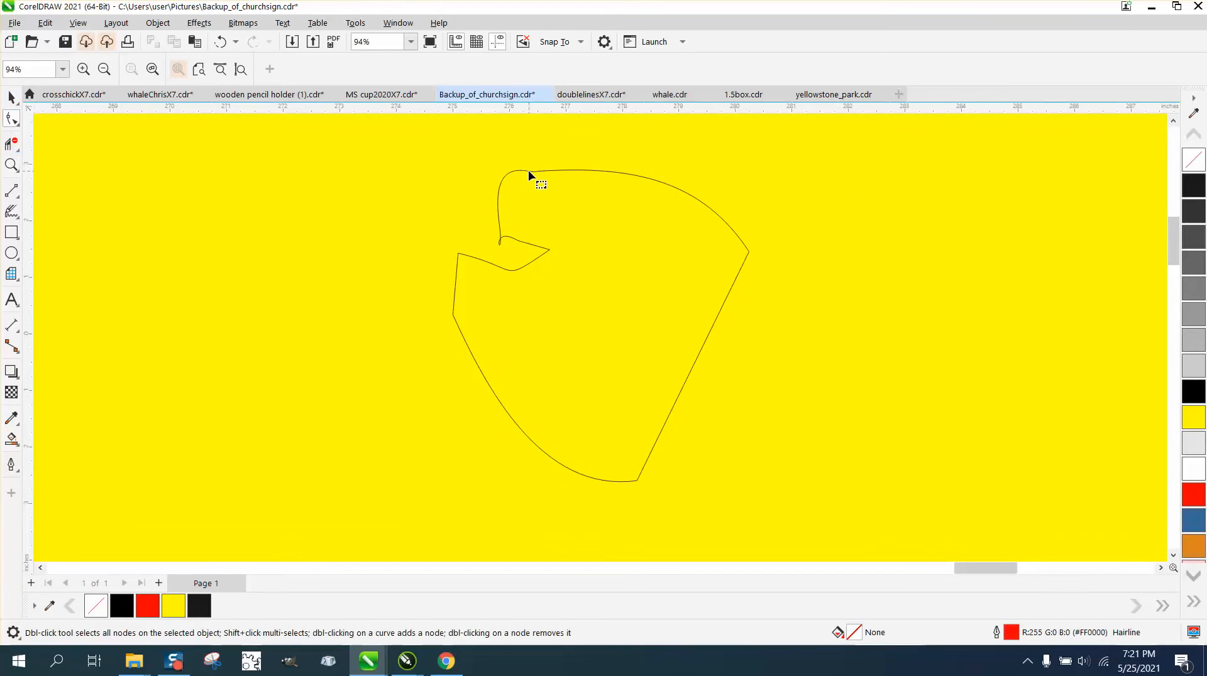
key("space")
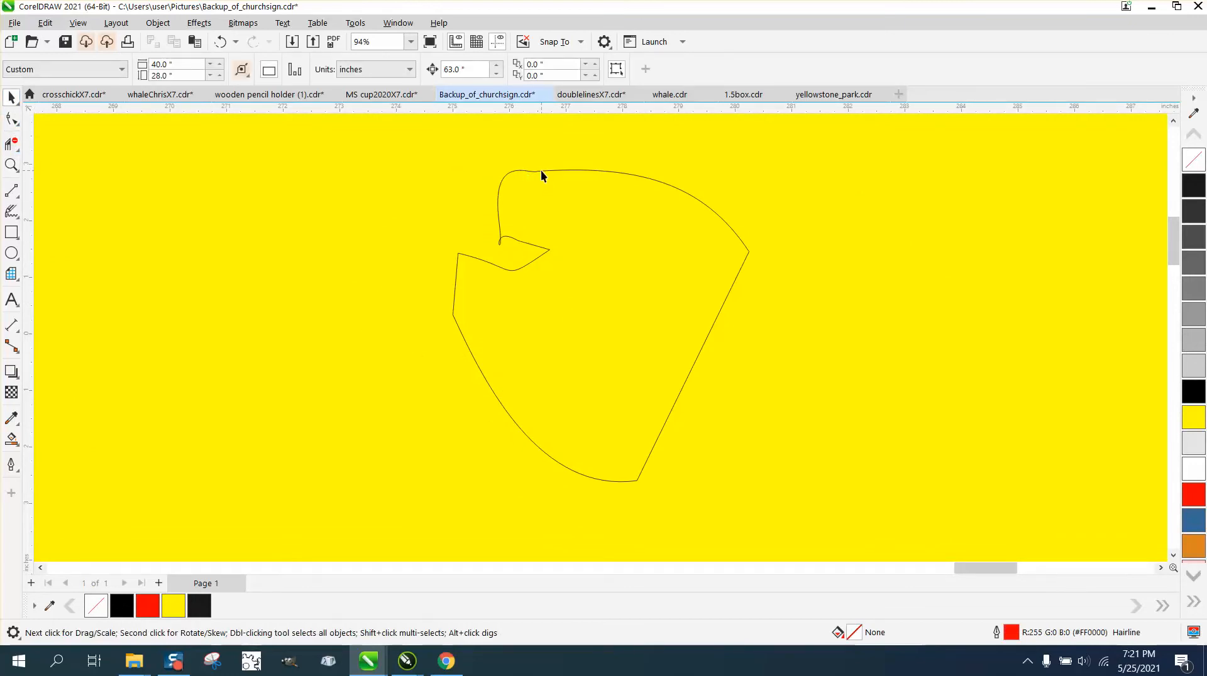
left_click(541, 171)
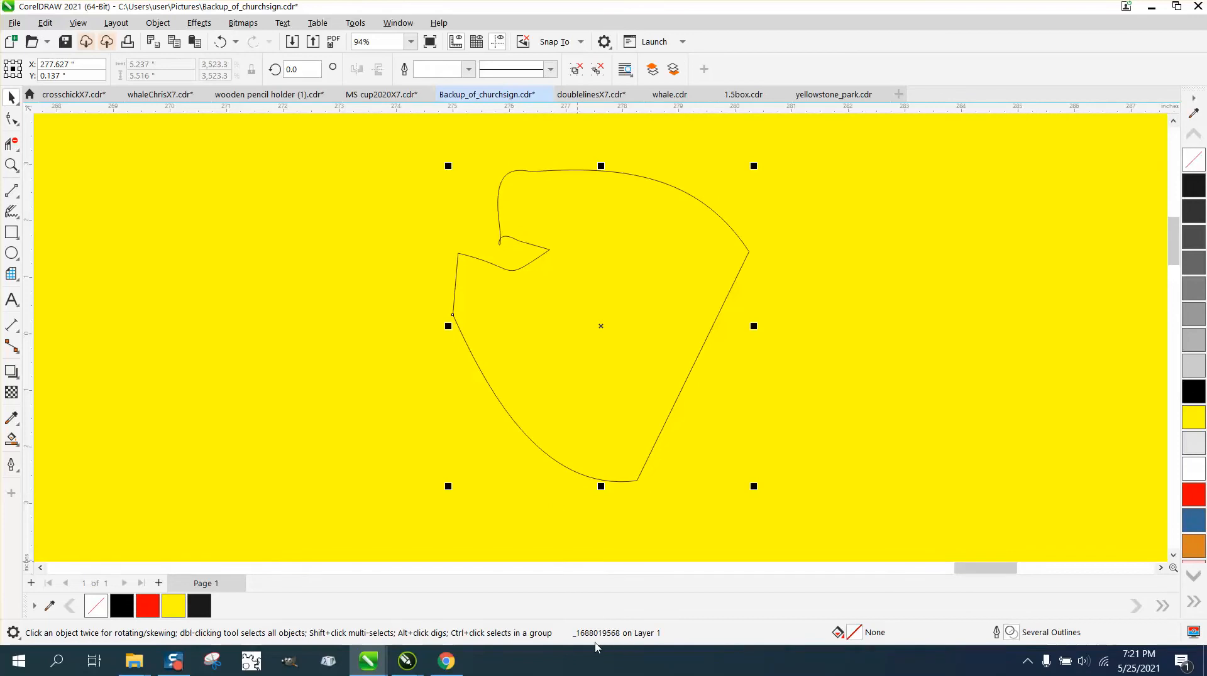
left_click(158, 23)
mouse_move(214, 276)
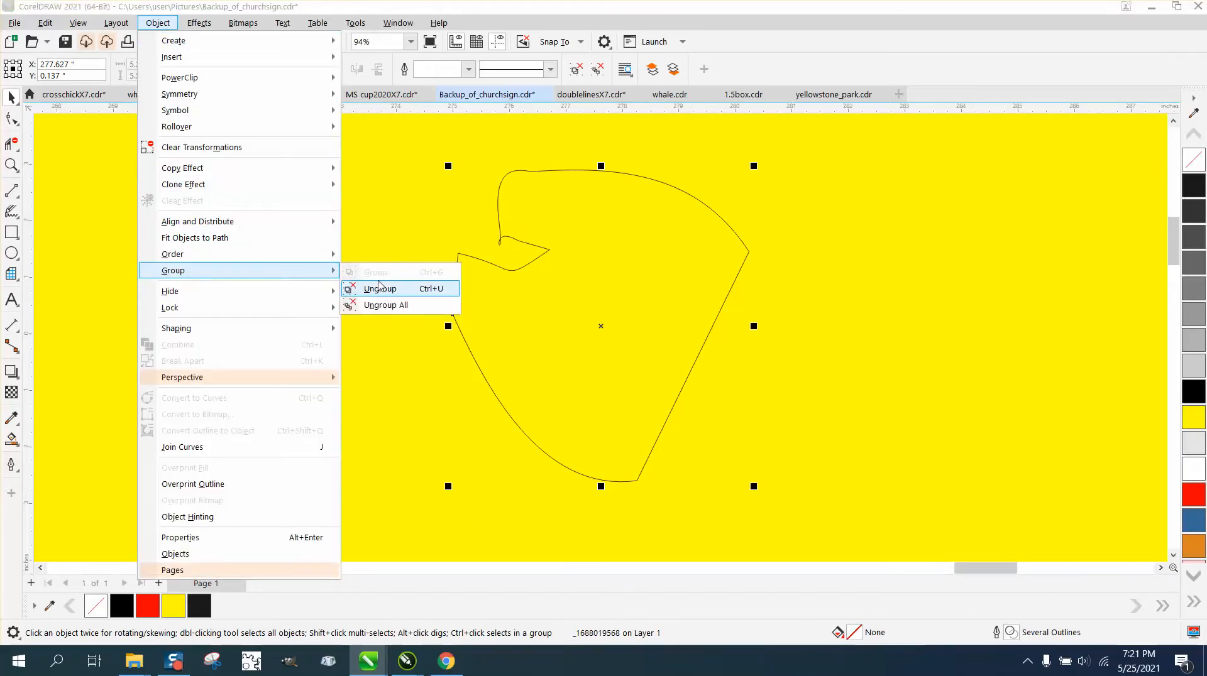
left_click(379, 290)
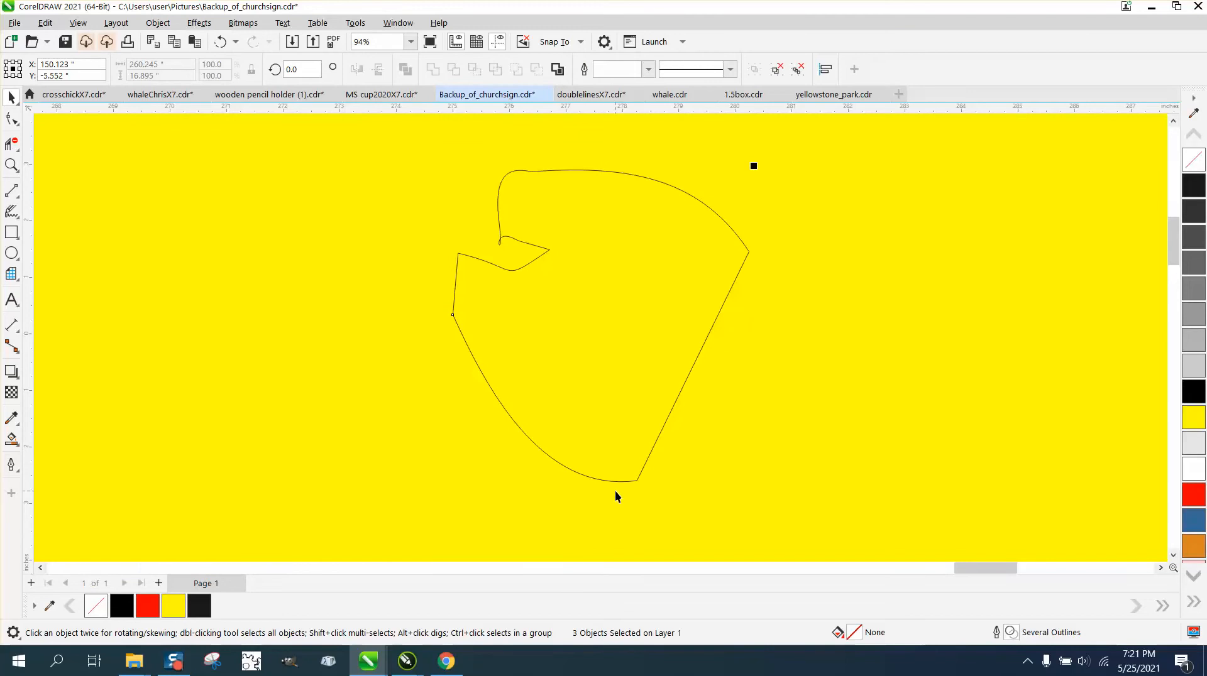
Step: Move the ungrouped petal objects off the yellow rectangle into the blank area above and to its right
scroll(617, 496, "down", 10)
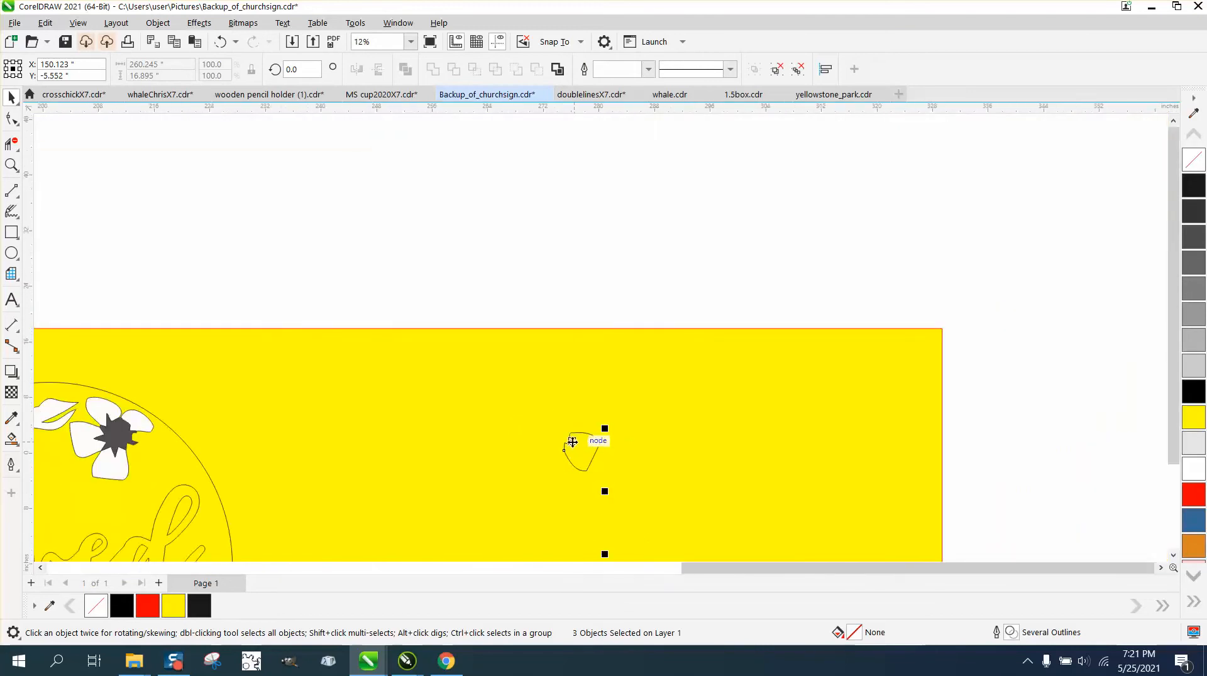
scroll(572, 442, "down", 3)
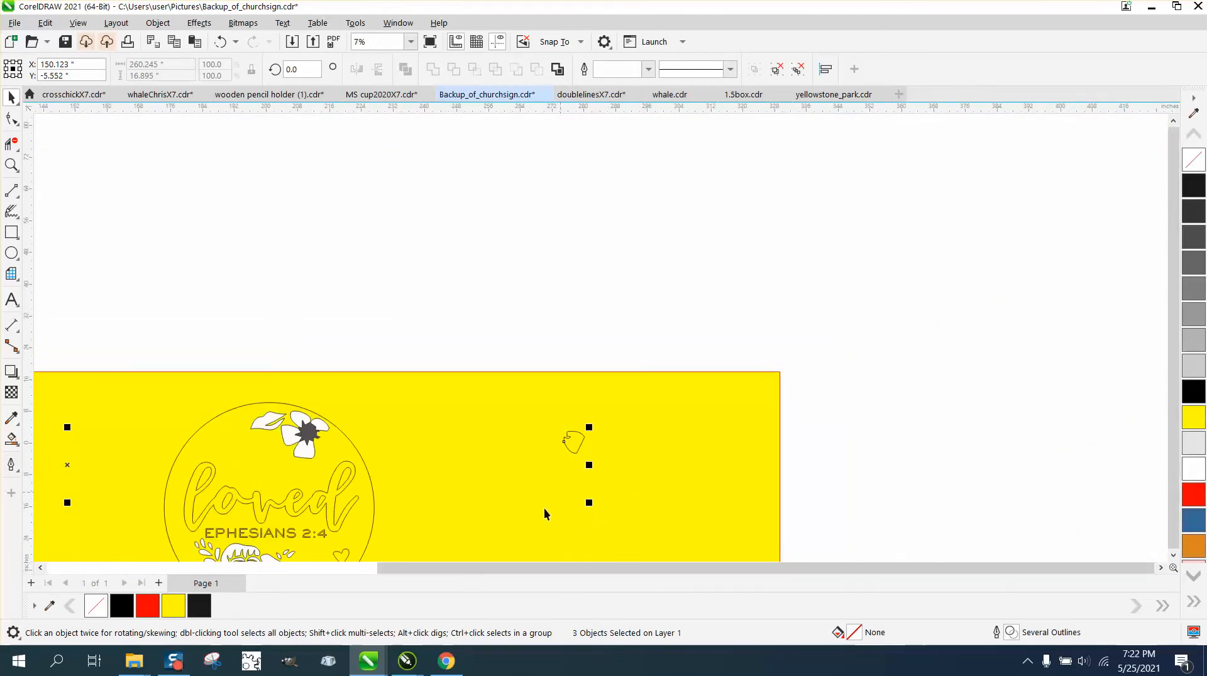
scroll(612, 475, "down", 2)
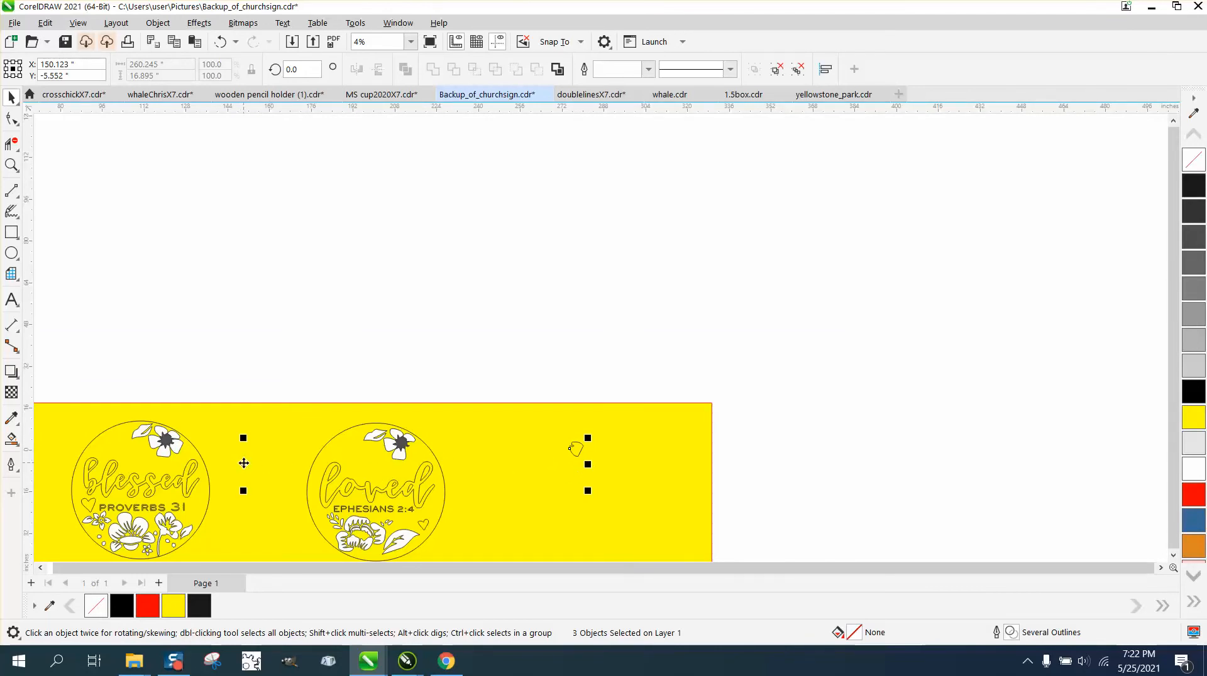
left_click_drag(244, 464, 369, 327)
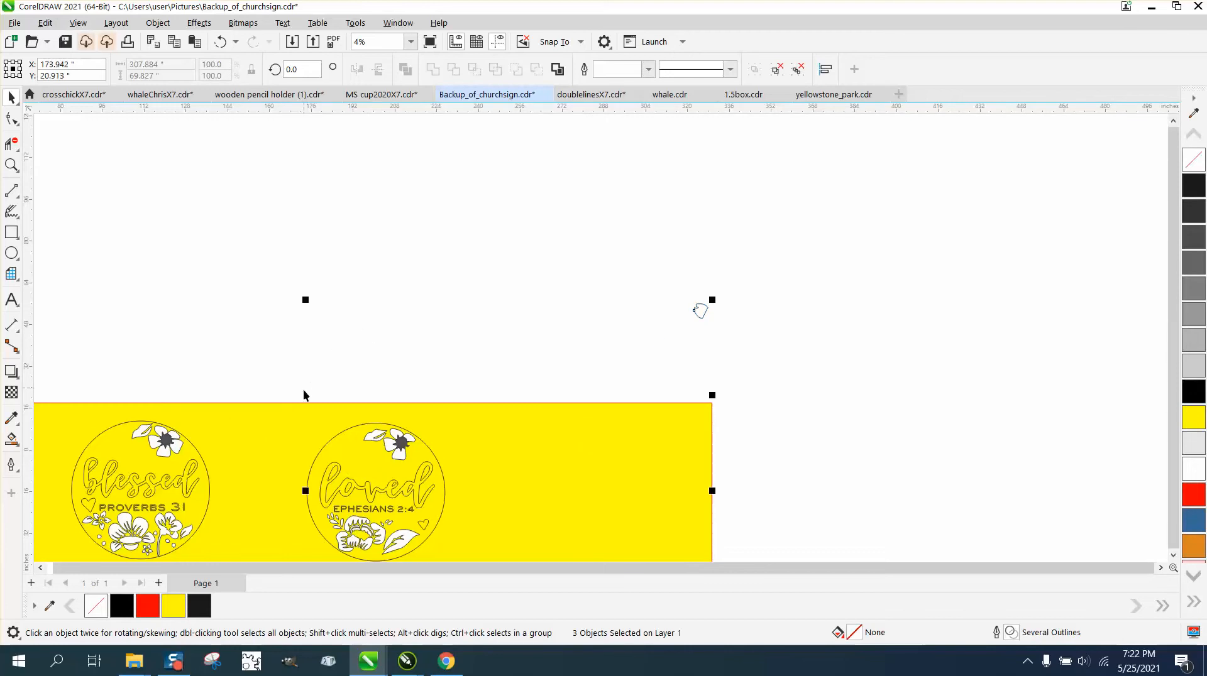
left_click_drag(304, 391, 518, 327)
scroll(520, 352, "down", 2)
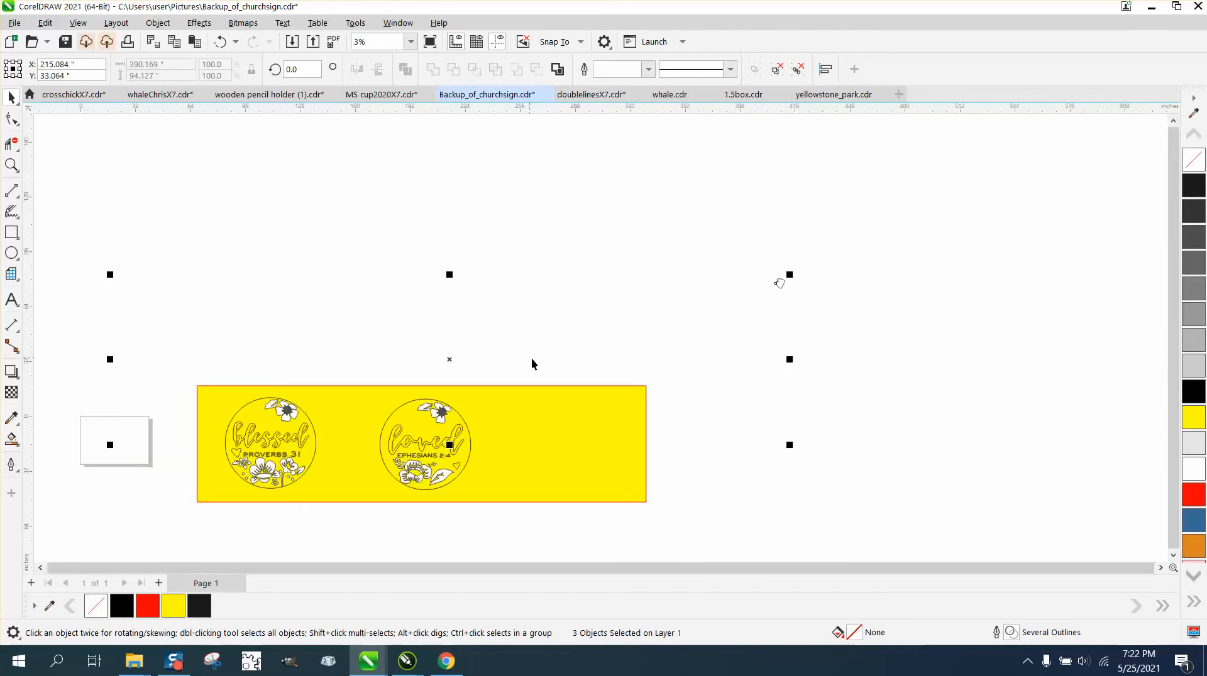
left_click_drag(533, 409, 386, 386)
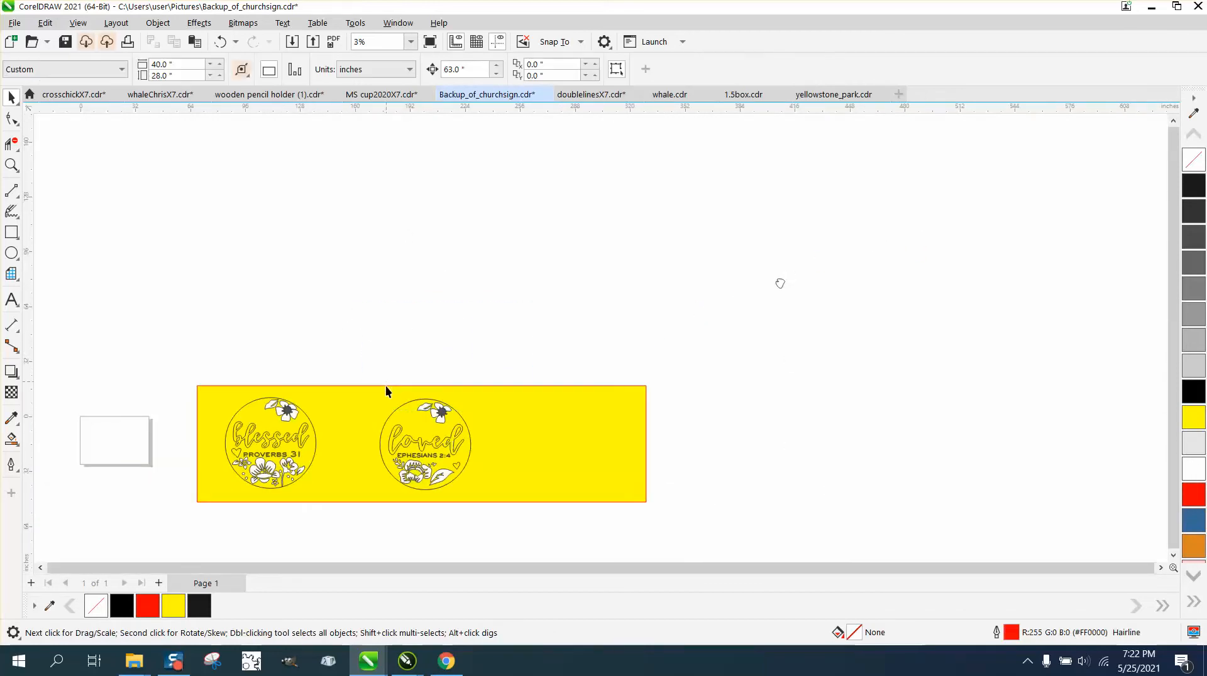
Step: Draw a rectangle about 493 by 110 inches across the area around the moved petal objects and fill it yellow
key("F6")
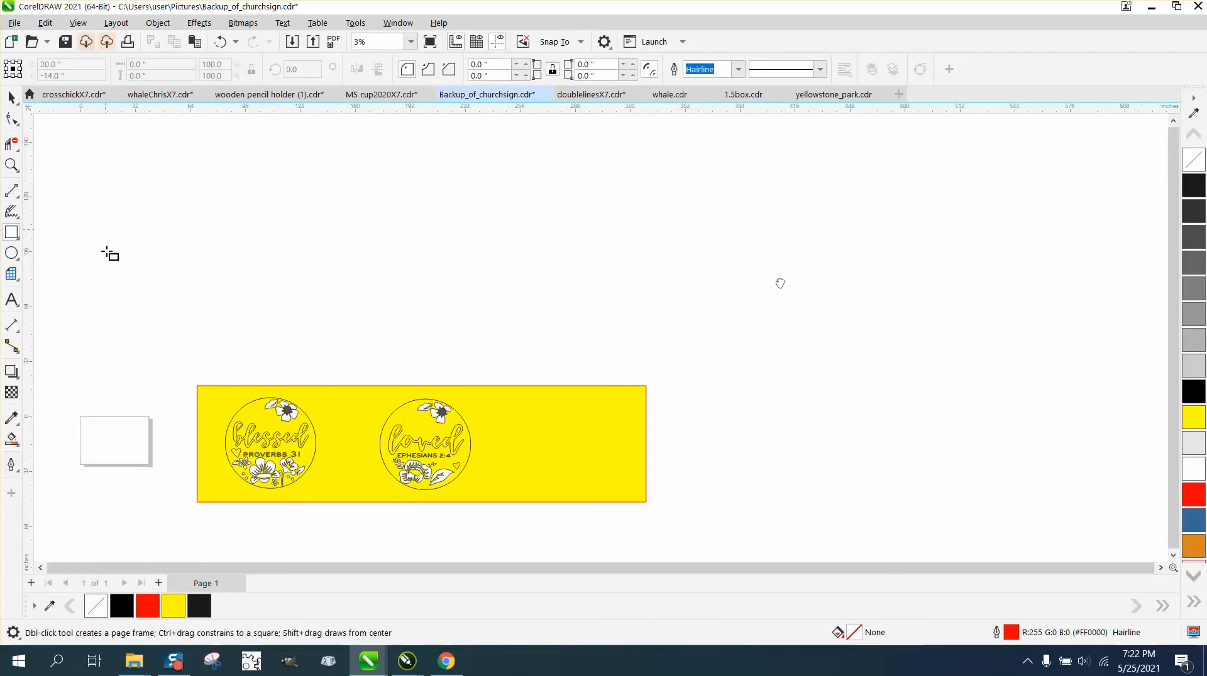
left_click_drag(105, 232, 953, 421)
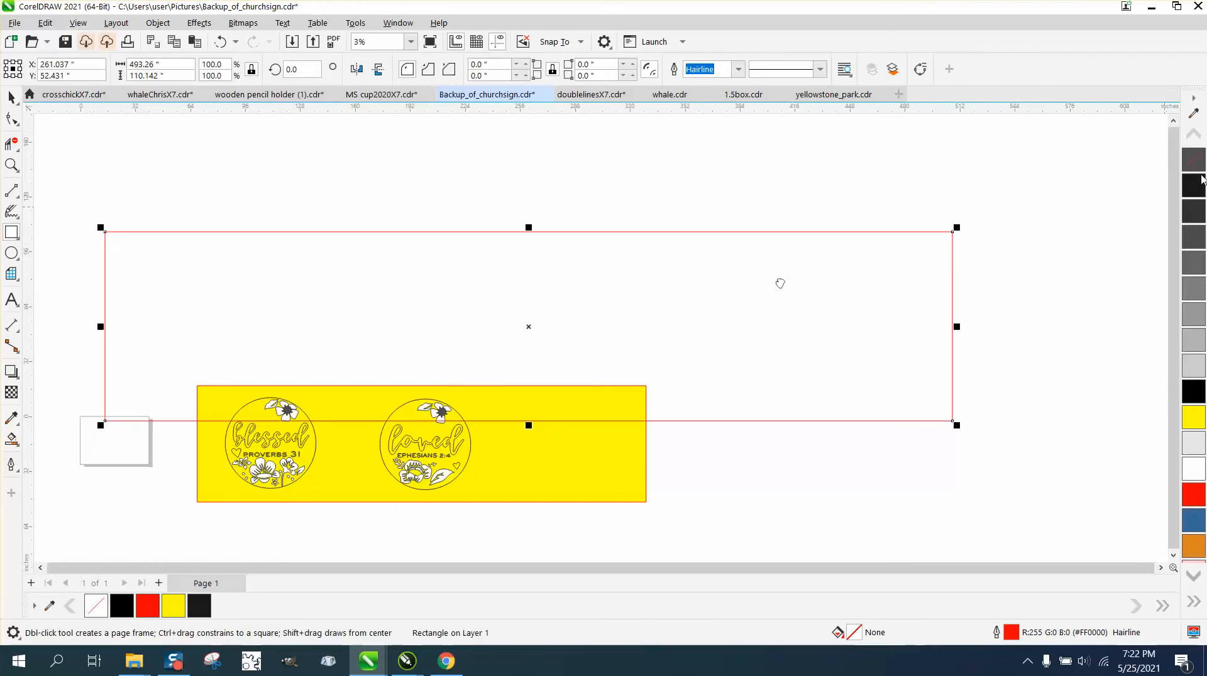
left_click(1193, 426)
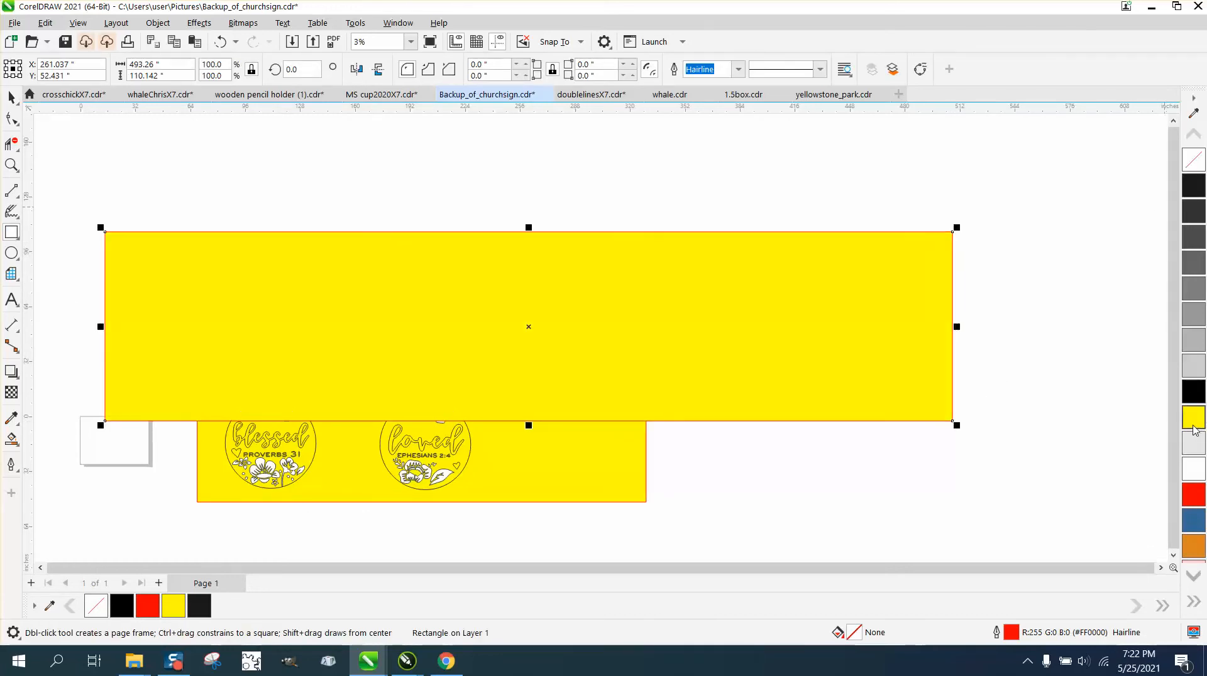
Step: Send the large yellow rectangle behind all other objects on the page, accepting the move to another layer
right_click(163, 23)
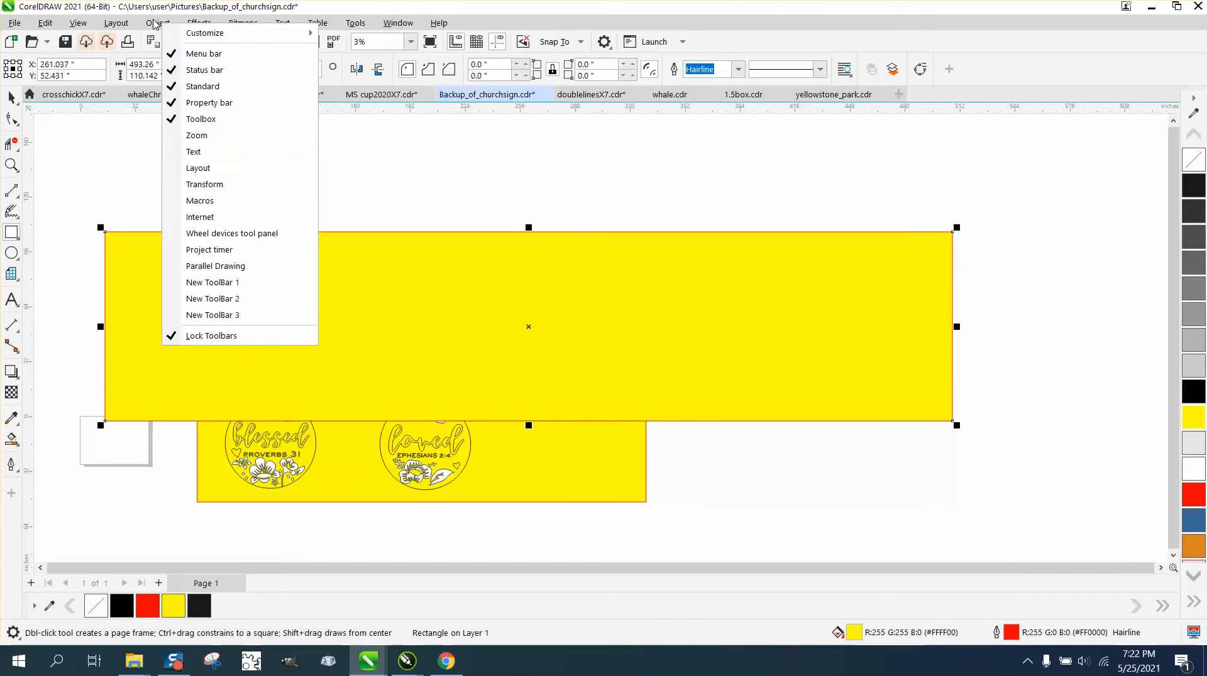
left_click(154, 24)
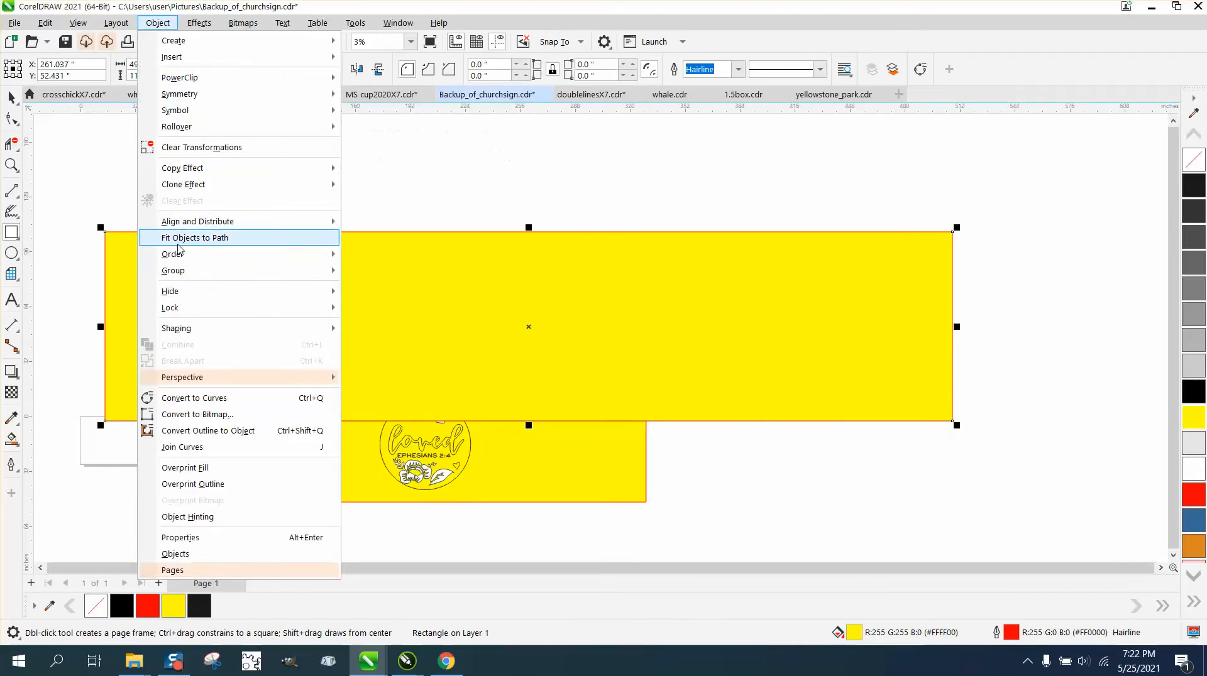
mouse_move(178, 253)
left_click(352, 272)
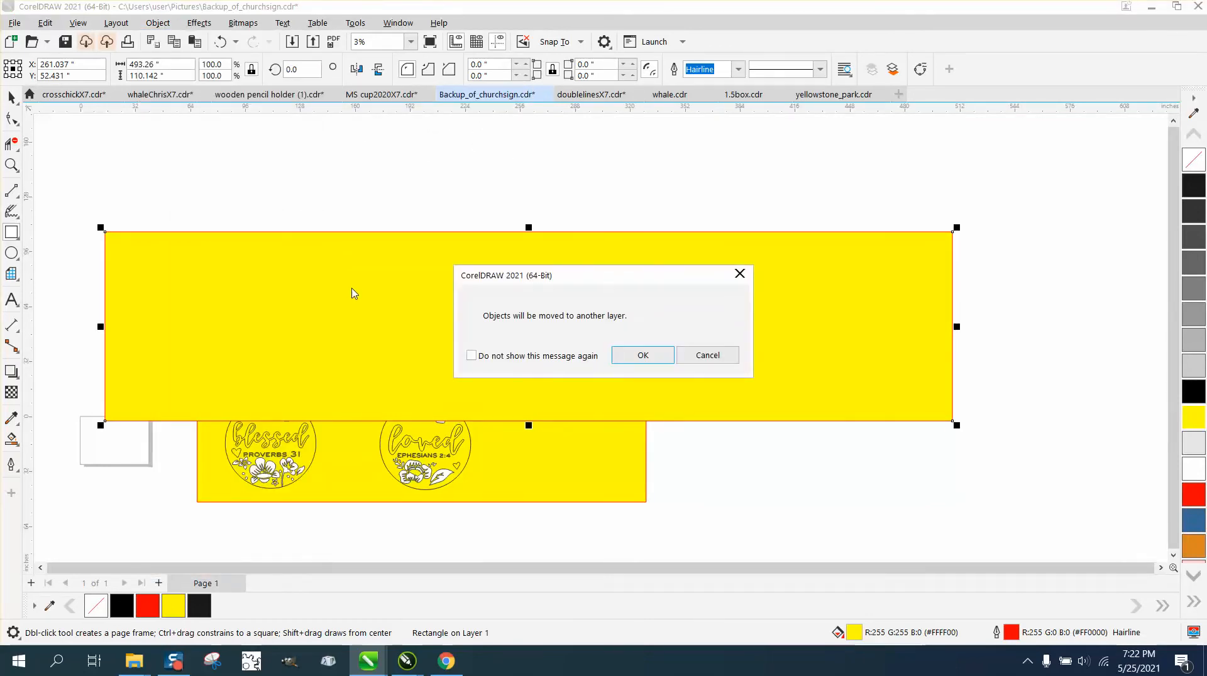
left_click(635, 357)
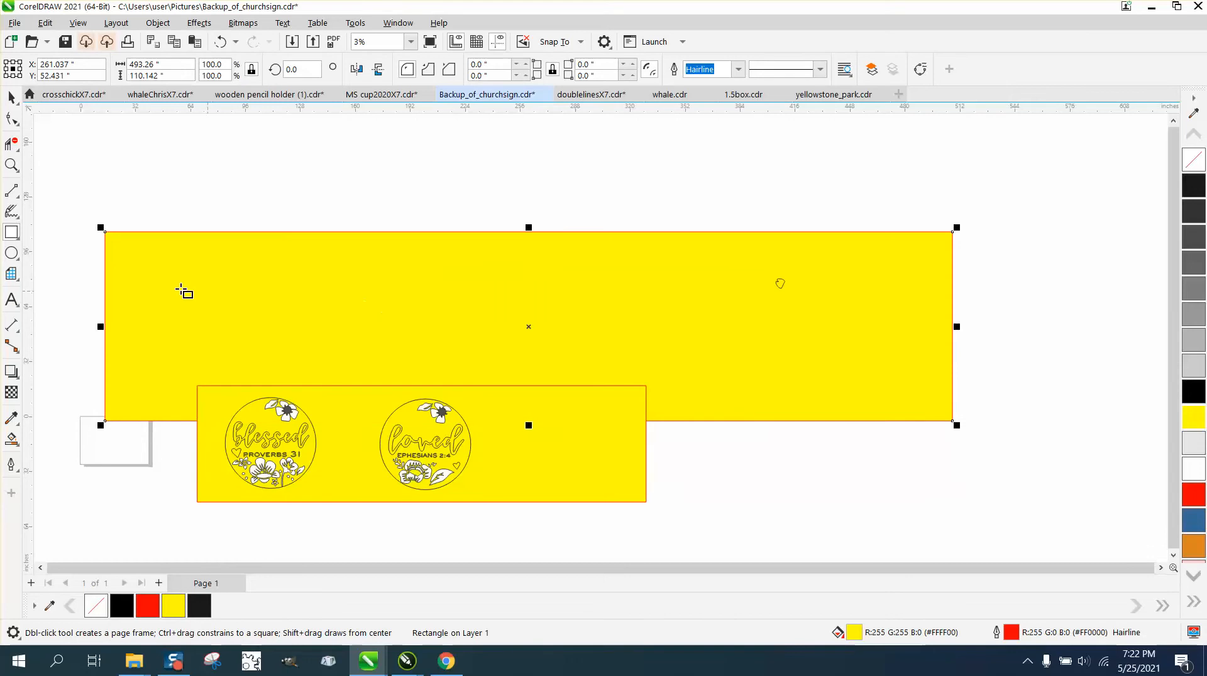
Step: Check which objects make up the petal by selecting its curve alone and then everything enclosed around it
left_click(11, 97)
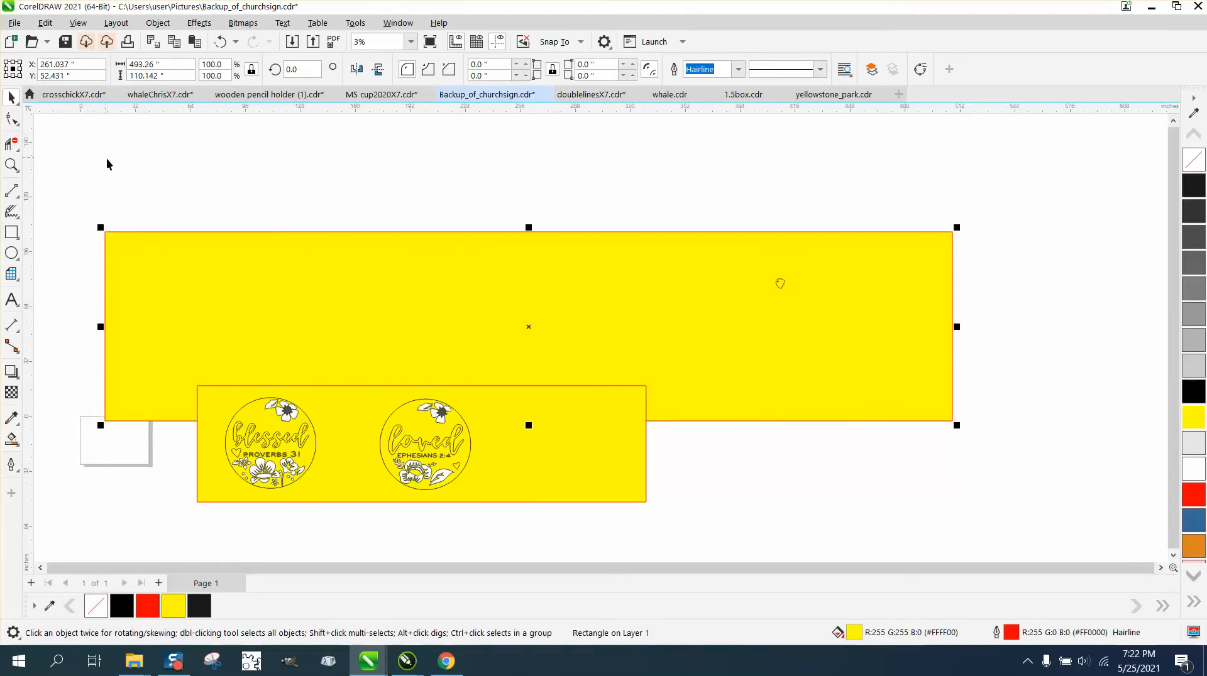
left_click_drag(107, 176, 328, 320)
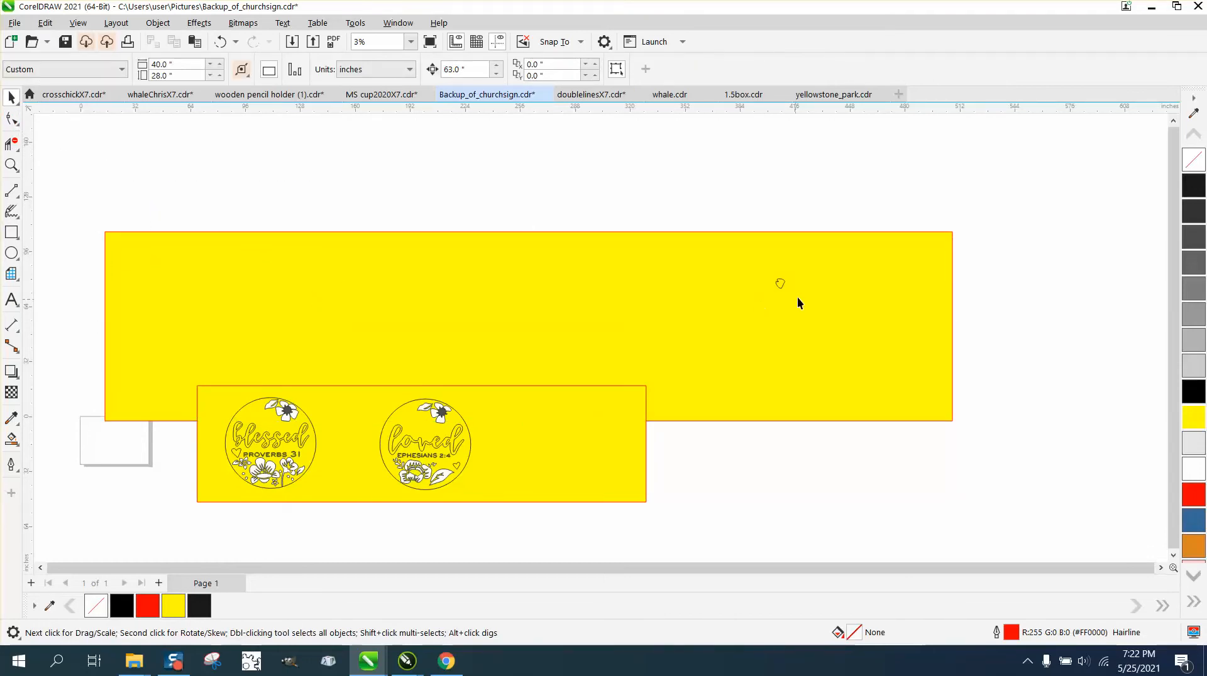
left_click(779, 286)
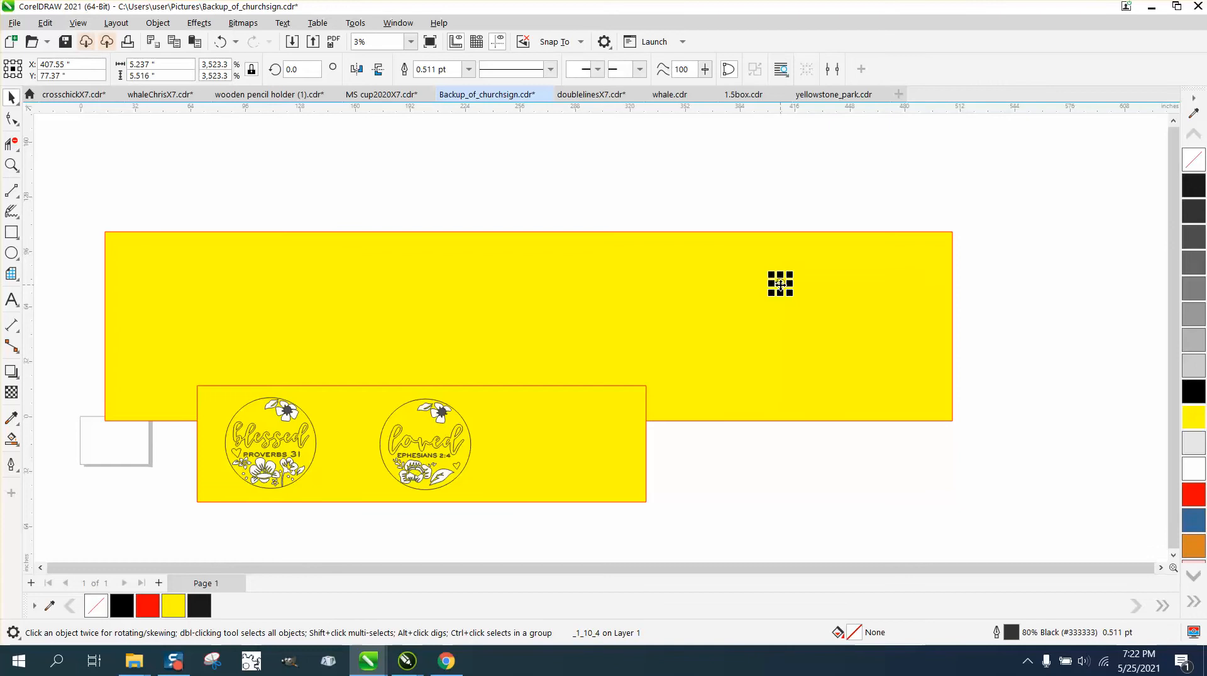
left_click_drag(748, 255, 818, 328)
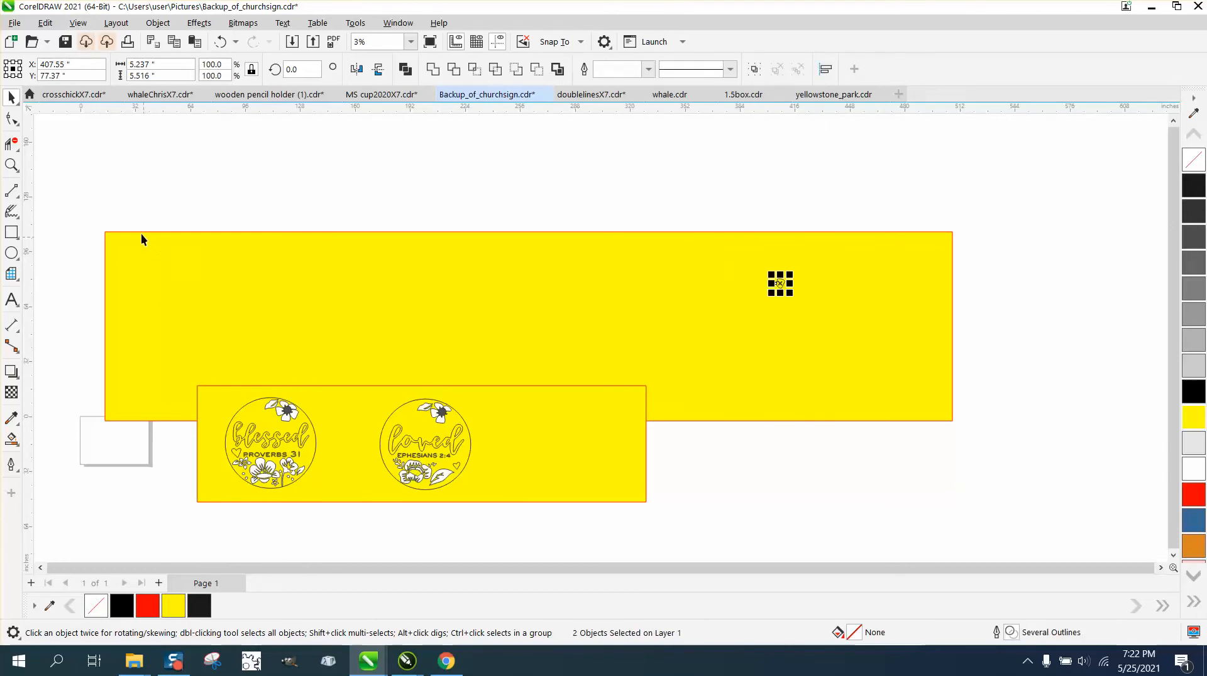
left_click_drag(121, 226, 760, 336)
left_click_drag(882, 353, 860, 353)
Step: Delete the large yellow rectangle behind the petal and select the petal curve
left_click(282, 253)
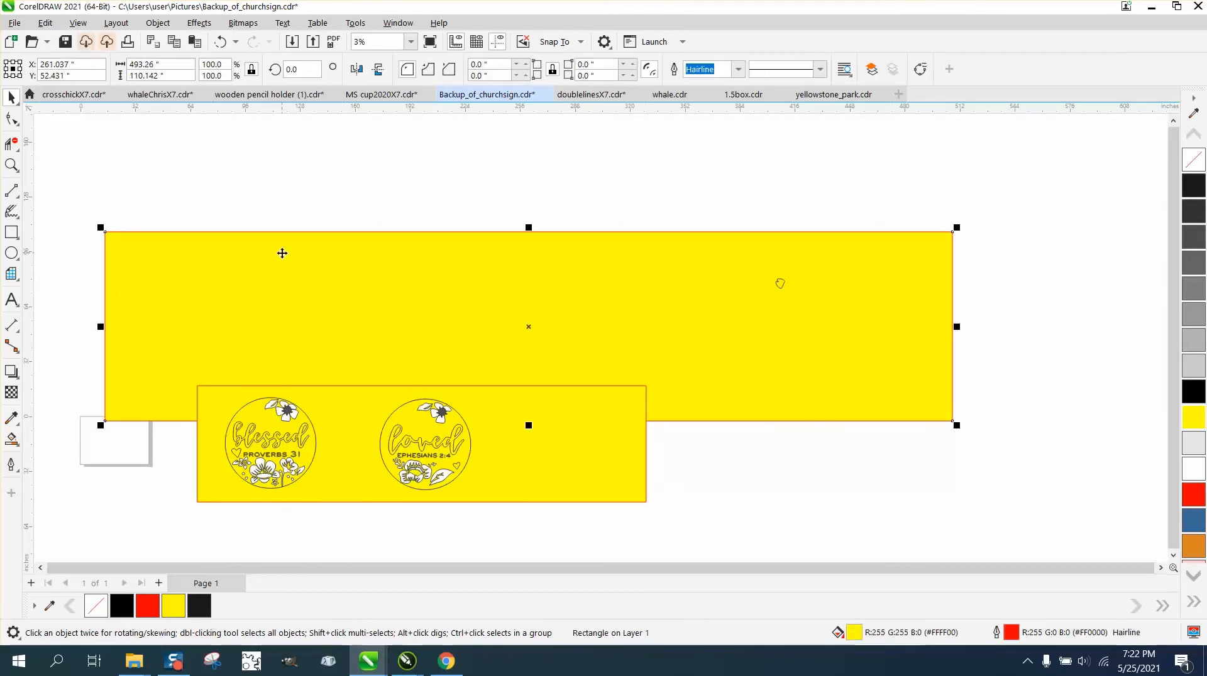
key("Delete")
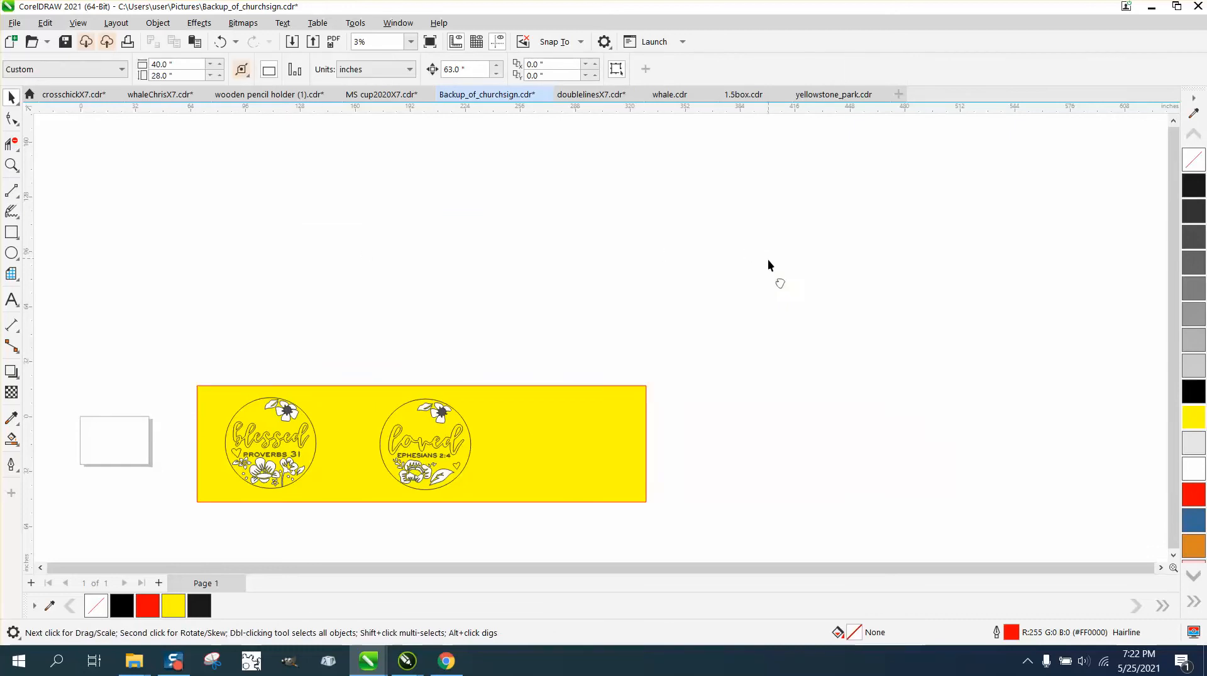
left_click(780, 281)
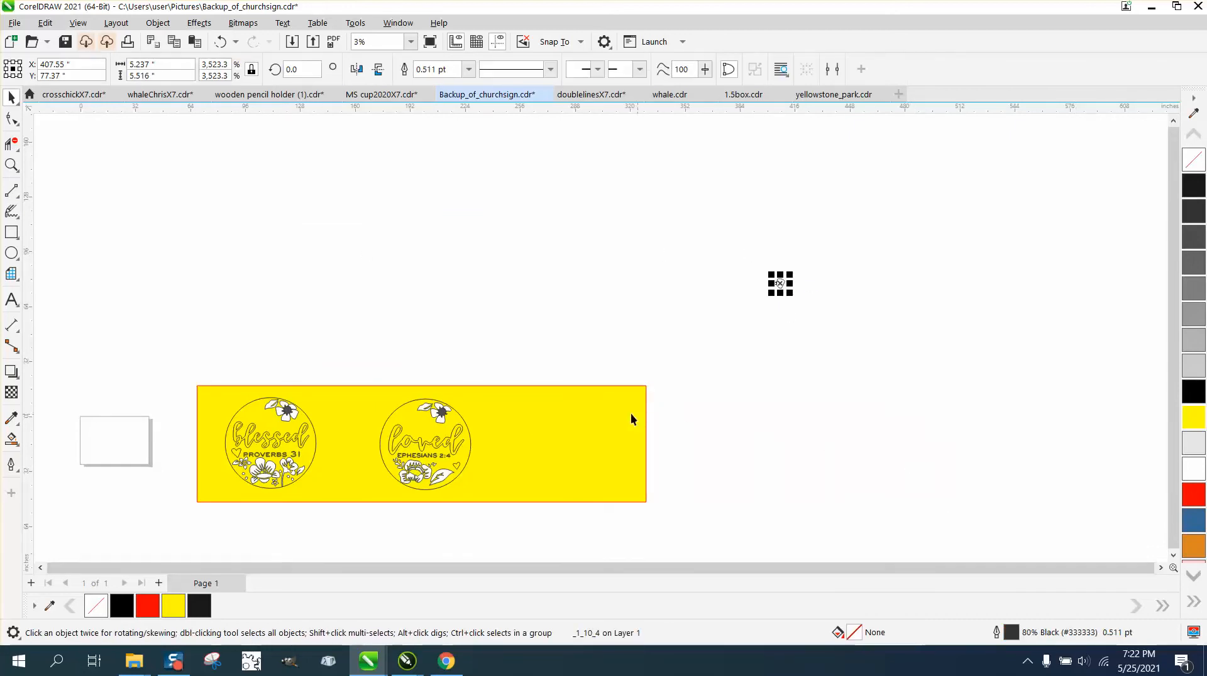
Step: Undo the large rectangle's deletion, reordering, yellow fill and creation, and the last move of the petal objects
left_click(220, 41)
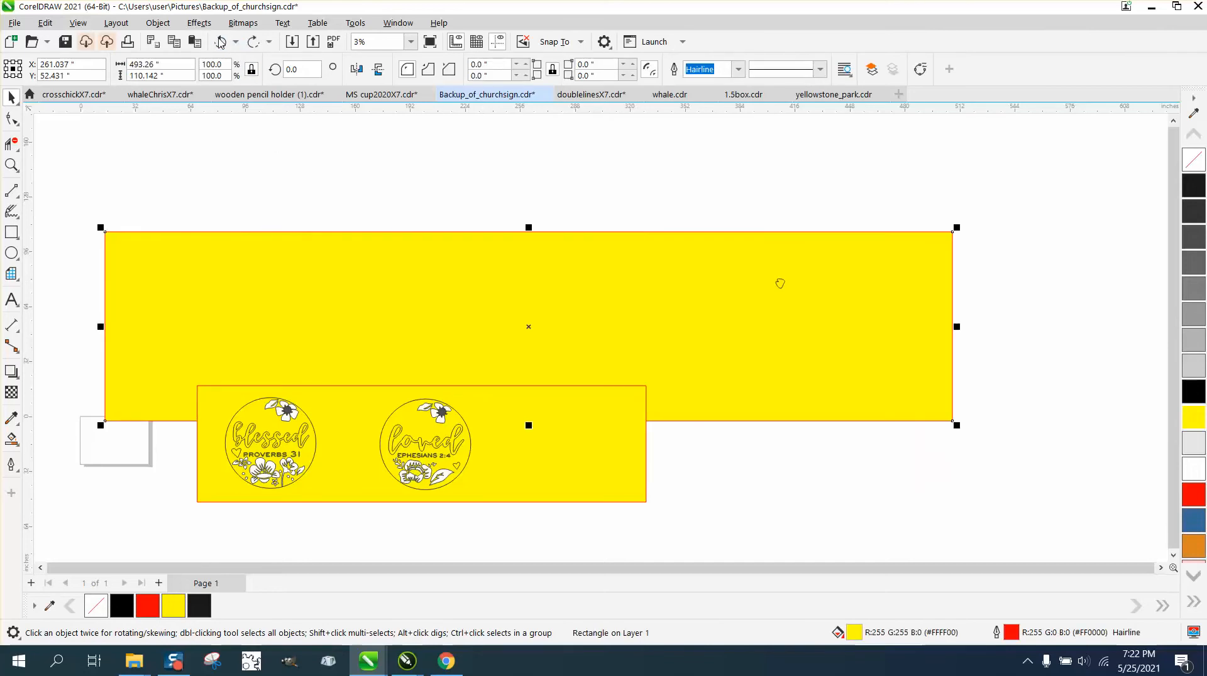
left_click(220, 42)
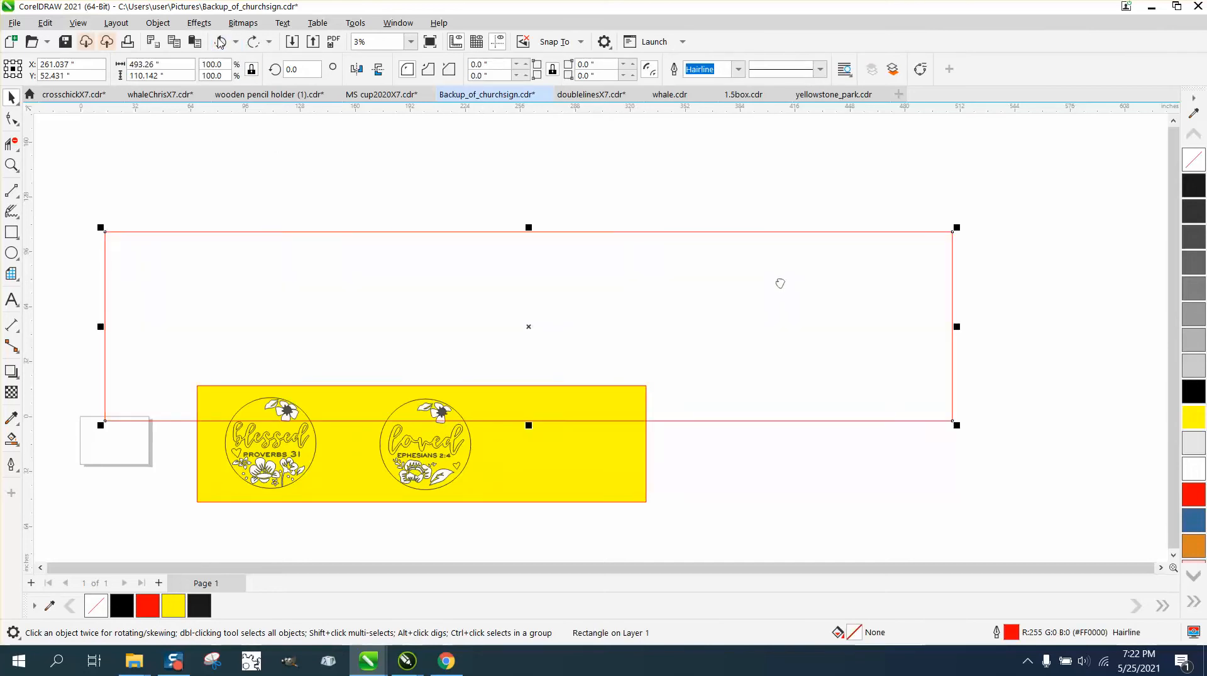
left_click(220, 42)
left_click(220, 42)
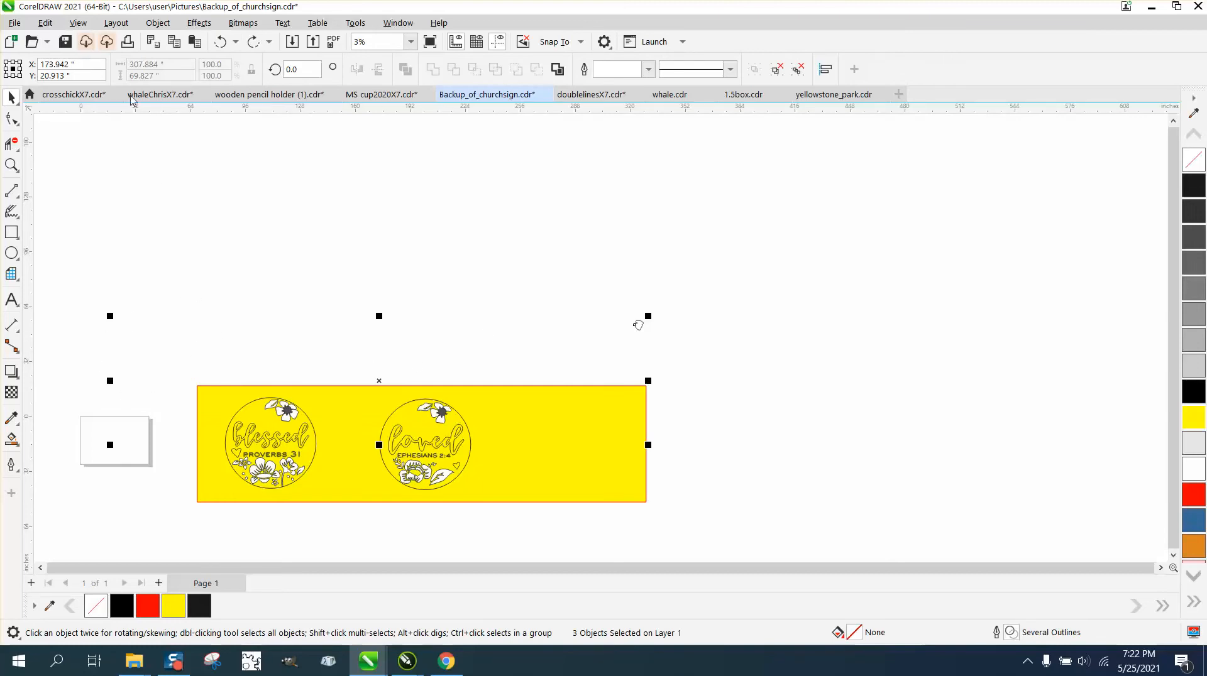
Step: Switch to Wireframe view and move the three ungrouped petal objects farther up and to the right
left_click(81, 25)
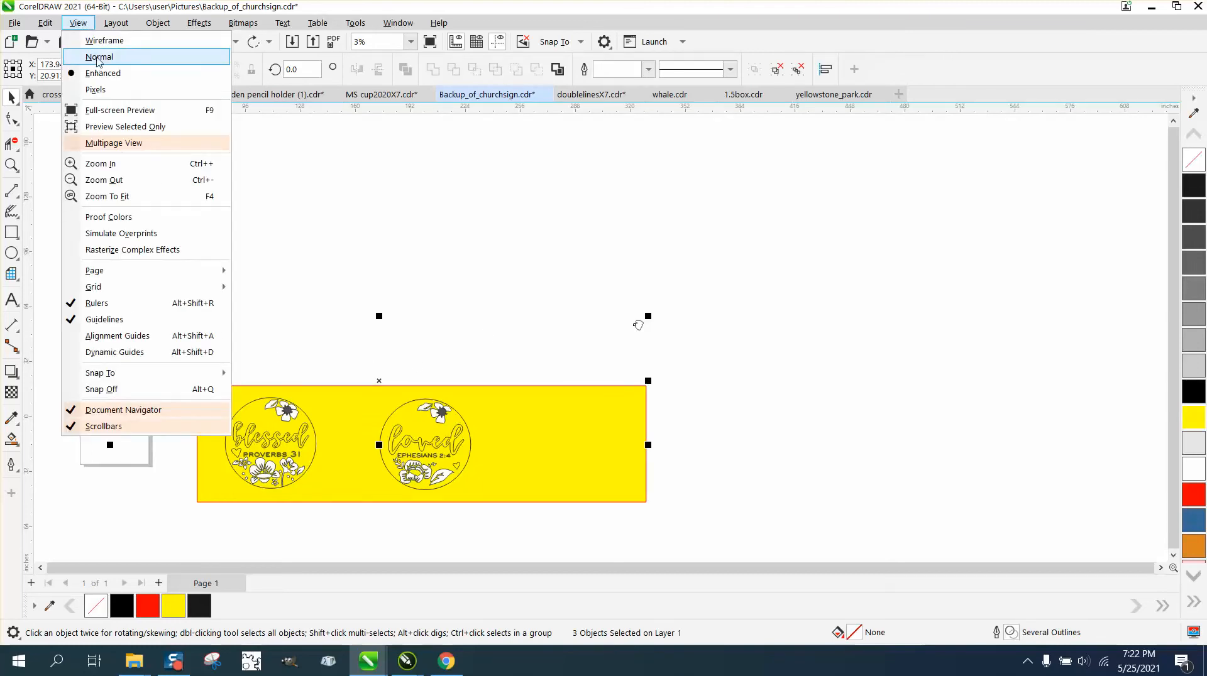
left_click(98, 44)
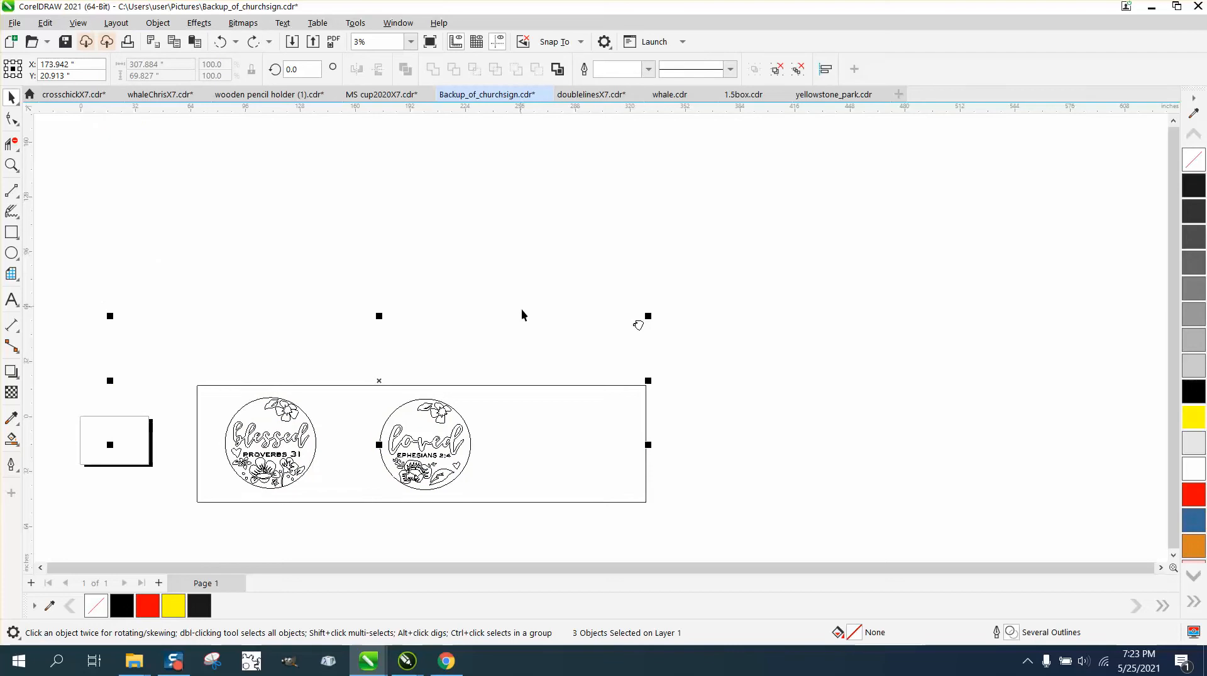
left_click(379, 379)
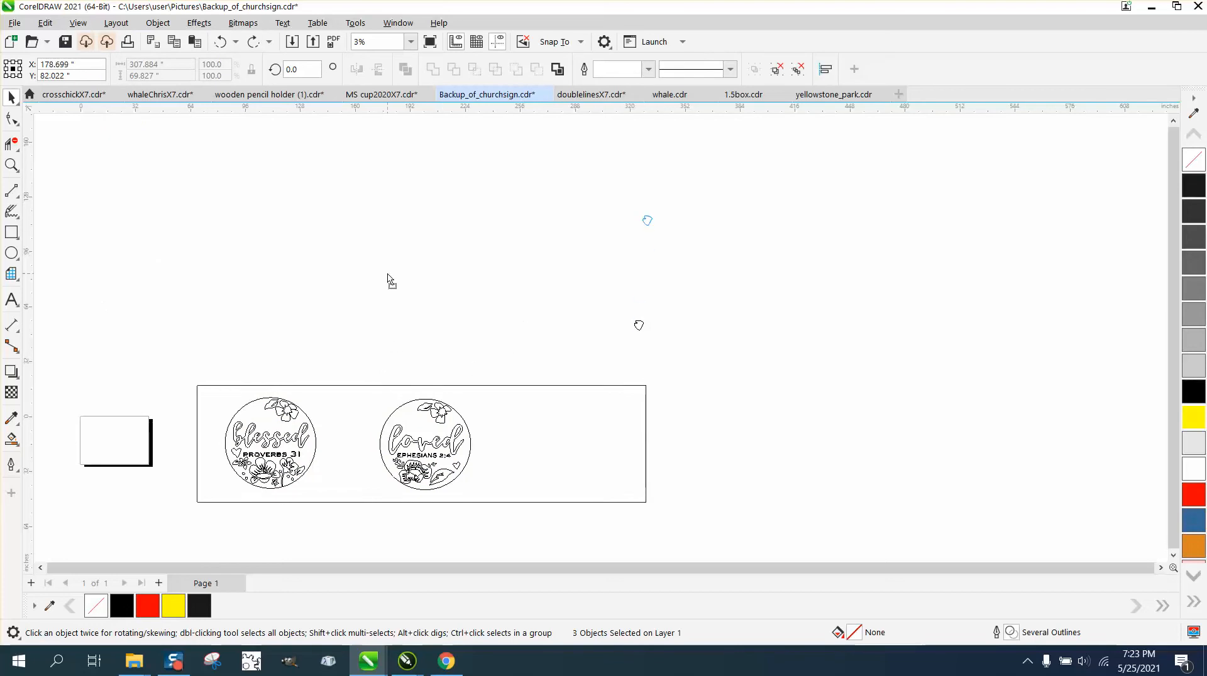
key("ctrl+shift+z")
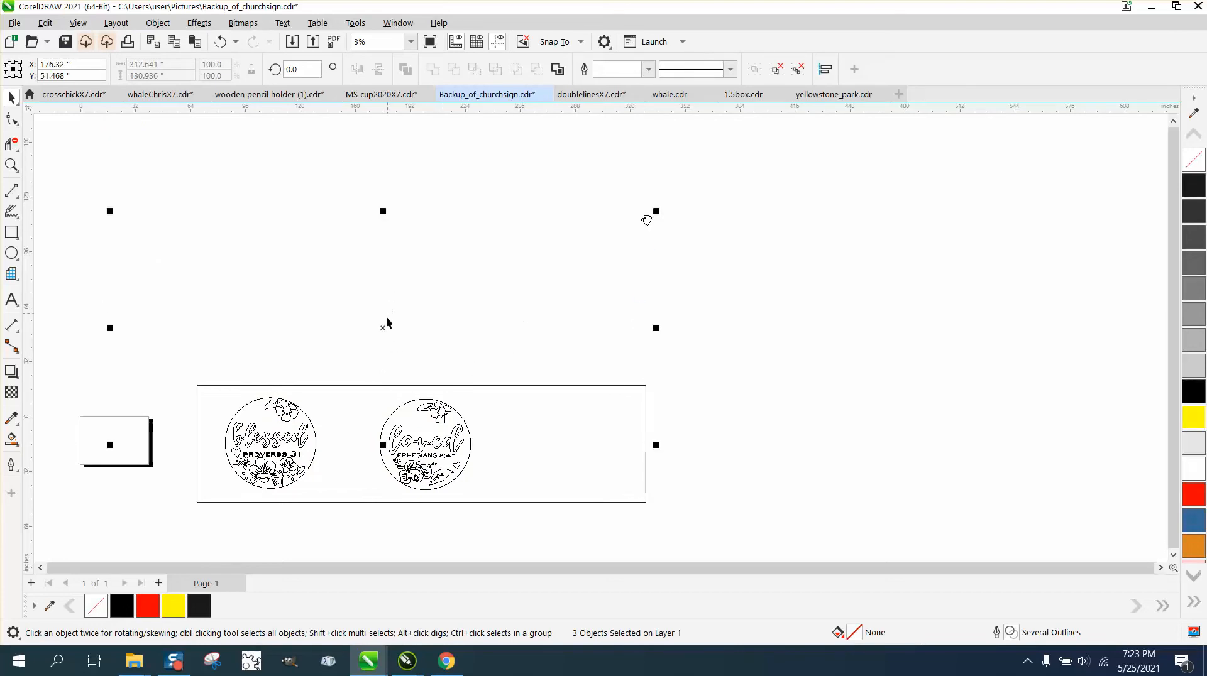
key("ctrl+r")
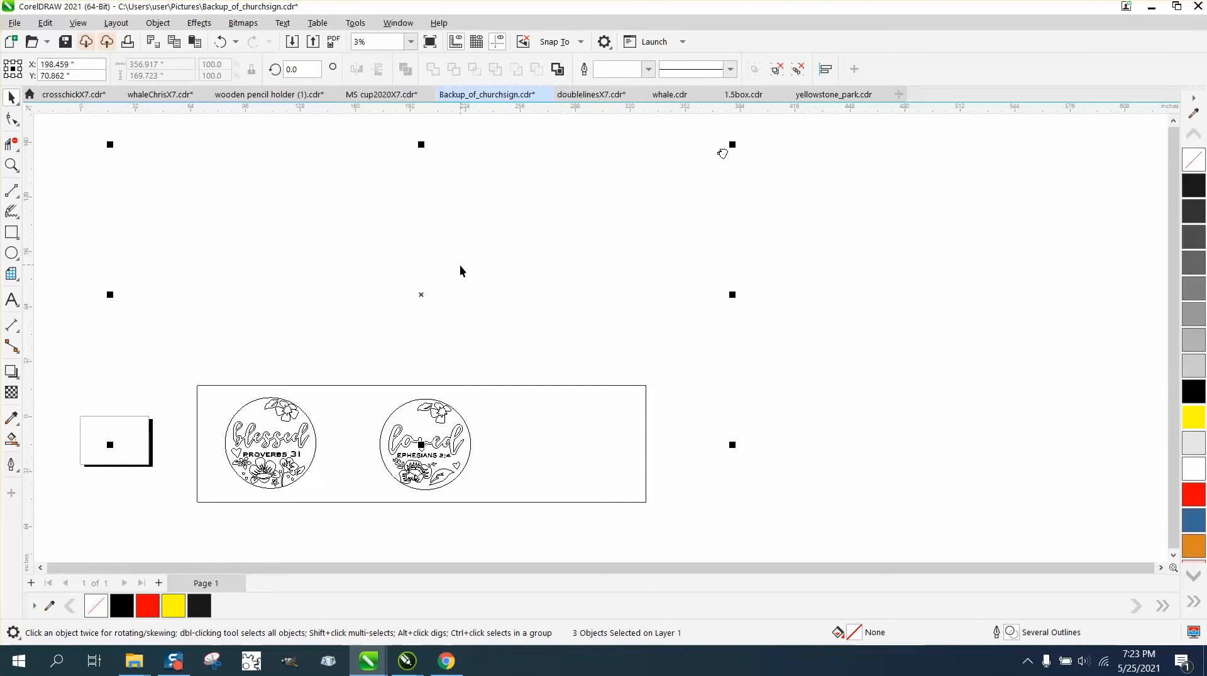
Step: Look for stray petal objects in wireframe by selecting everything on the page and the petal curve alone
scroll(442, 290, "down", 3)
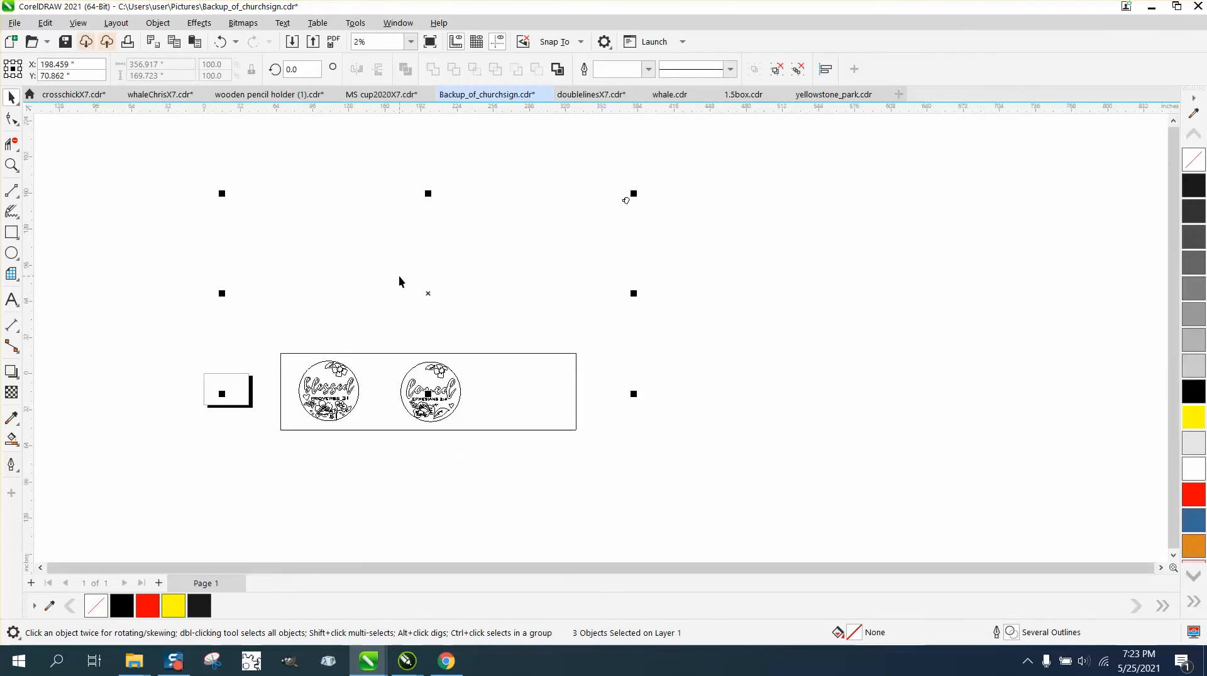
left_click(177, 173)
left_click_drag(178, 173, 801, 483)
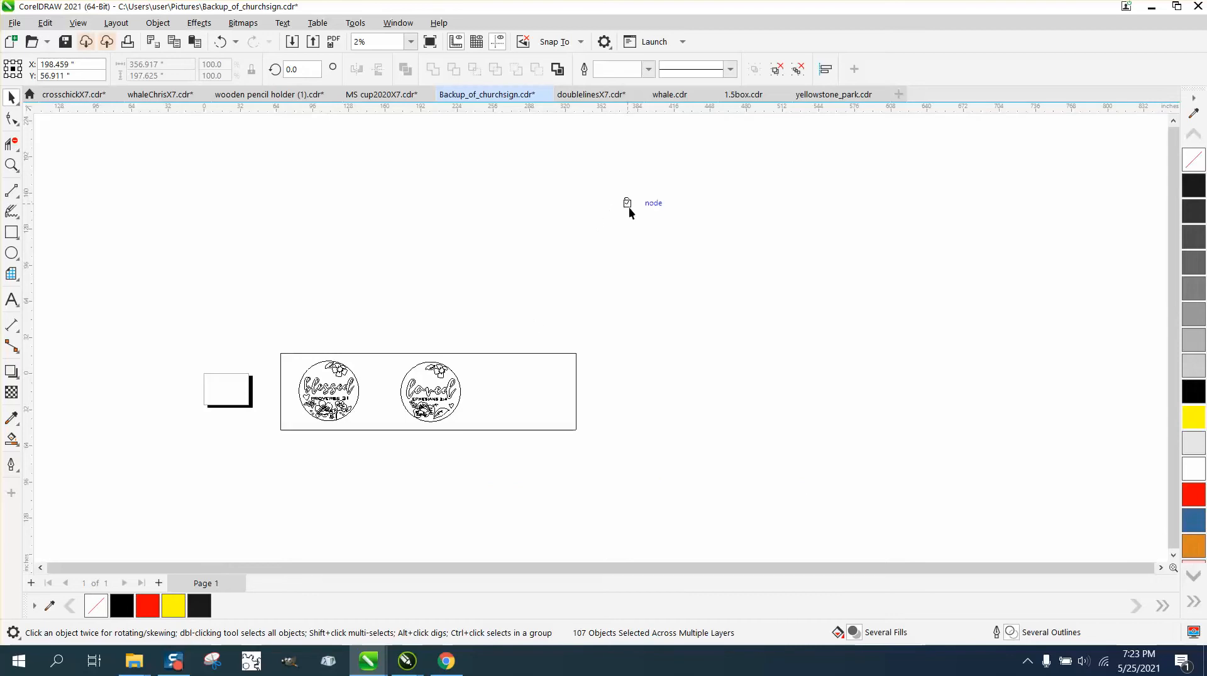
left_click(636, 208)
left_click(627, 201)
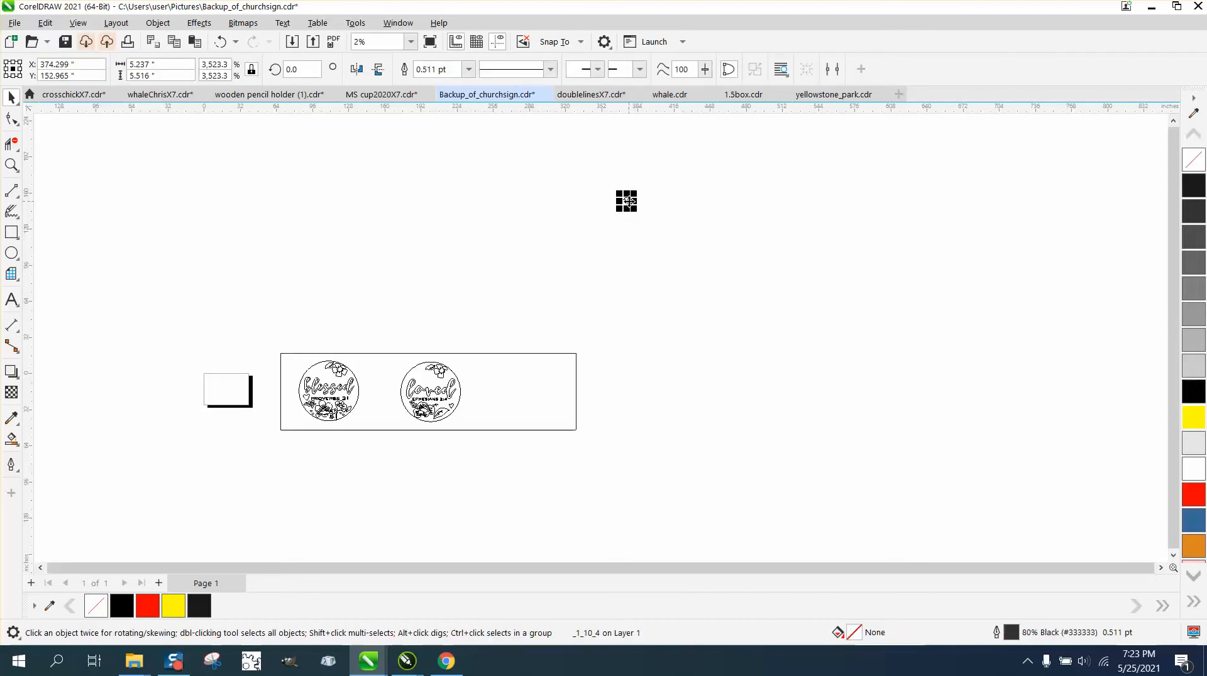
left_click_drag(103, 140, 737, 434)
left_click_drag(774, 480, 773, 477)
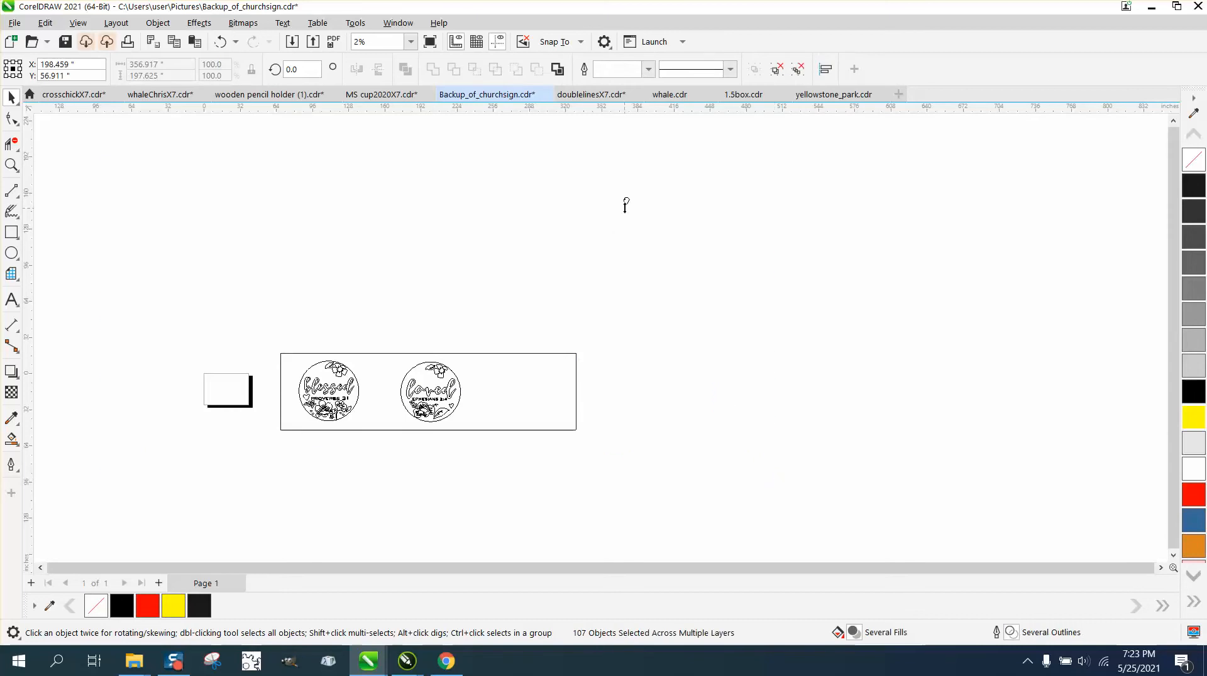
Step: Undo the petal objects' moves and ungrouping to restore the grouped petal on the original backdrop rectangle
left_click(221, 43)
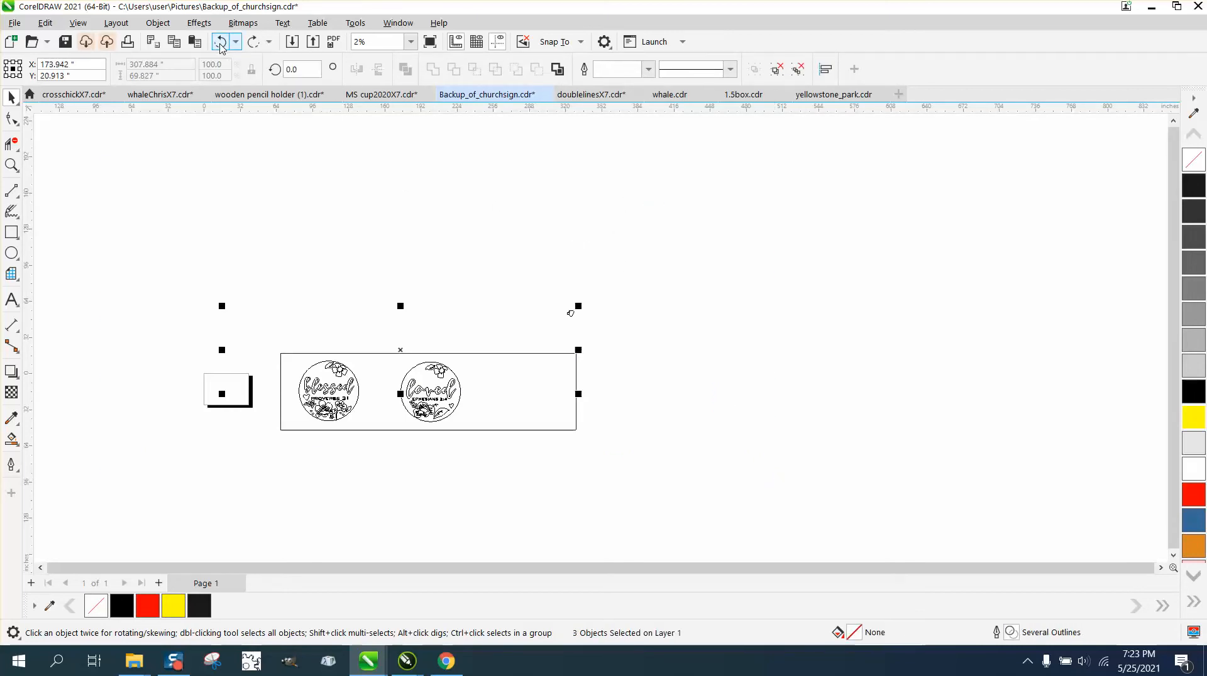
left_click(221, 44)
left_click(220, 44)
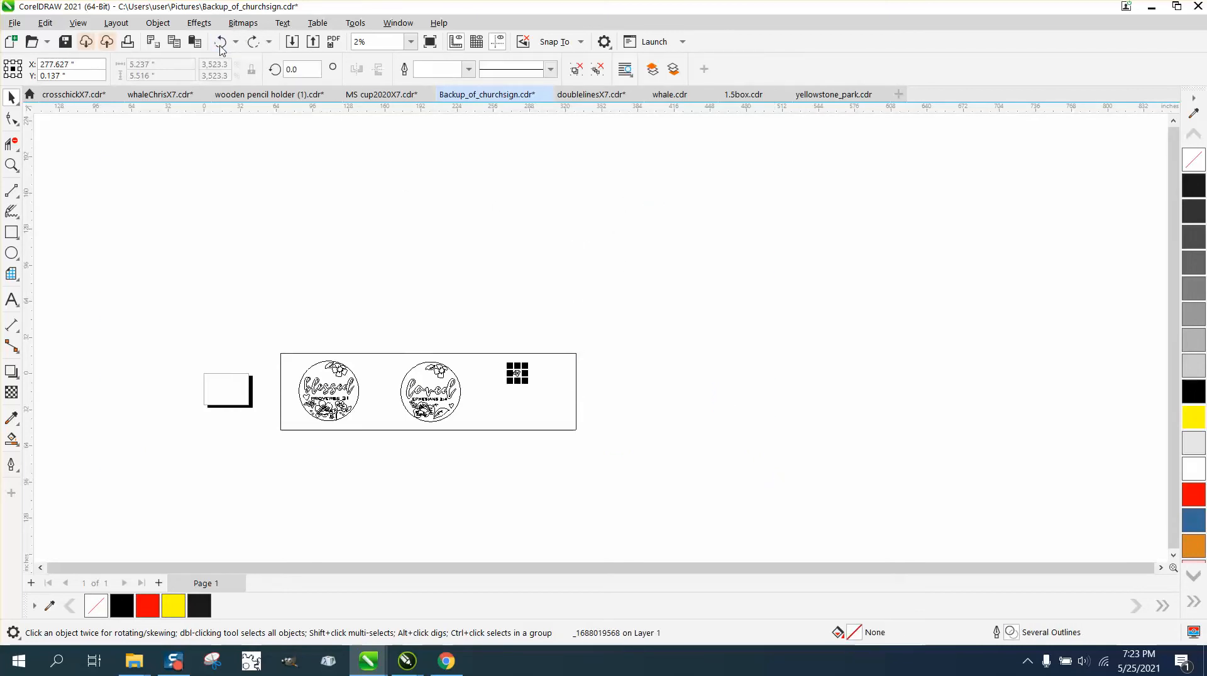
Step: Examine the petal's wireframe outline up close, especially the small loop at its notch
left_click(12, 166)
left_click_drag(485, 363, 572, 398)
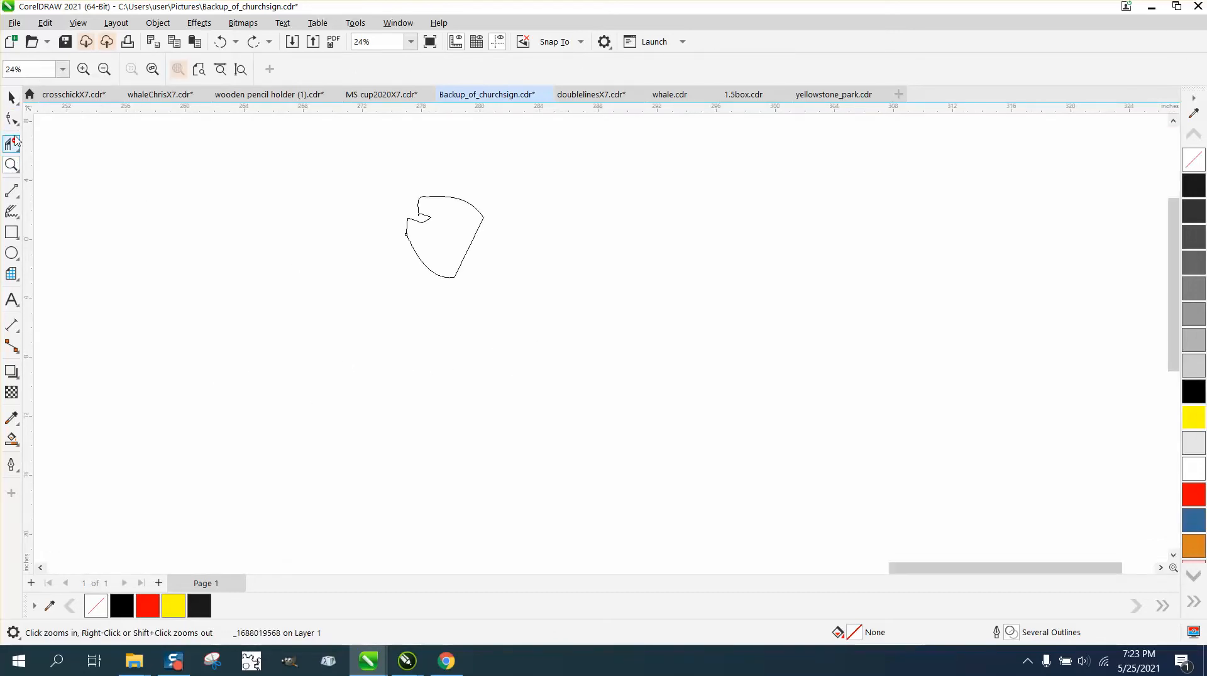
left_click_drag(398, 191, 502, 246)
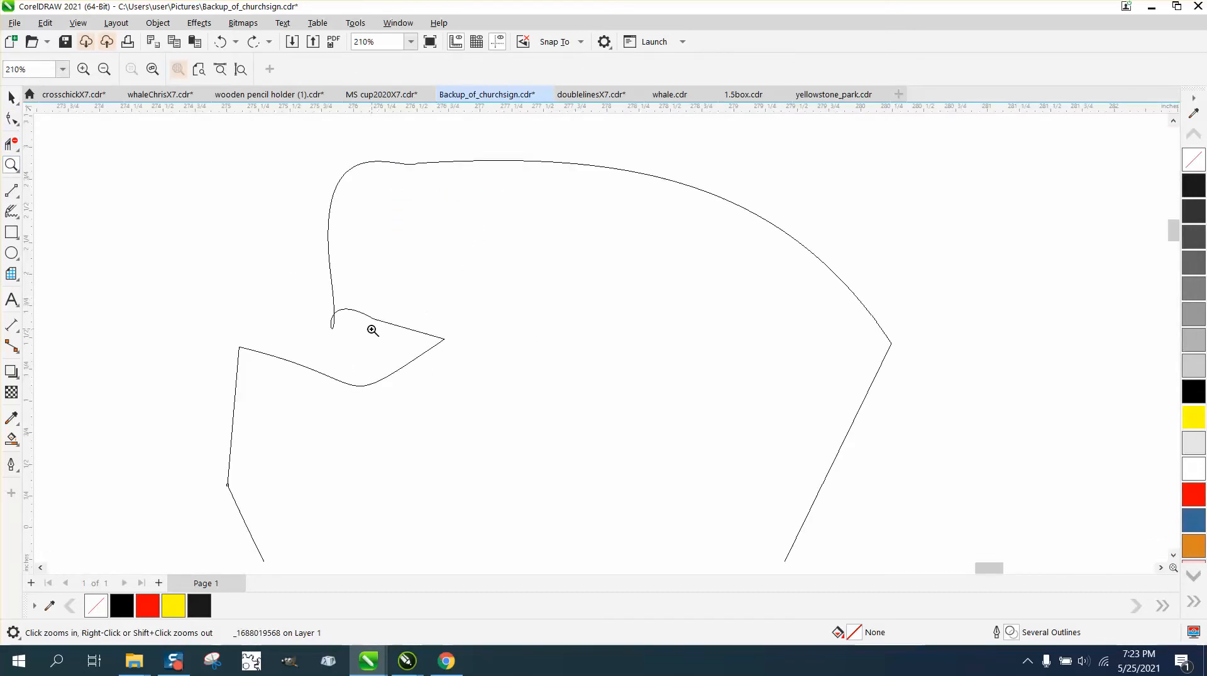
left_click_drag(304, 294, 431, 346)
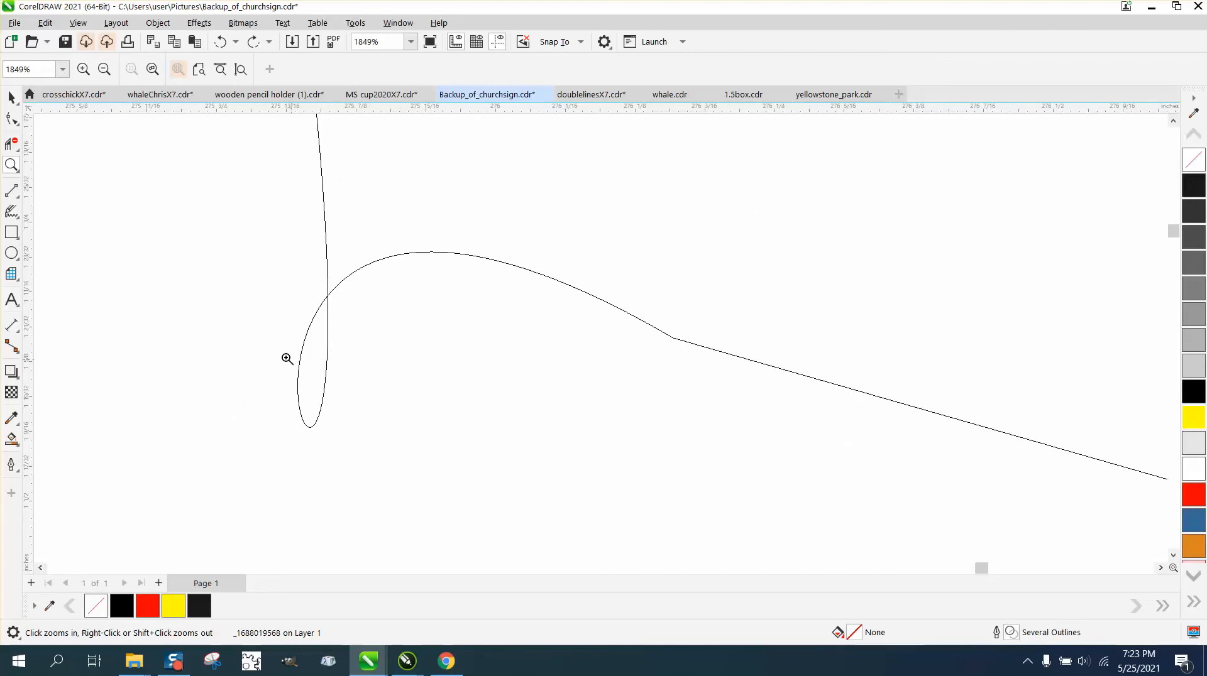
scroll(274, 324, "down", 19)
scroll(546, 348, "down", 15)
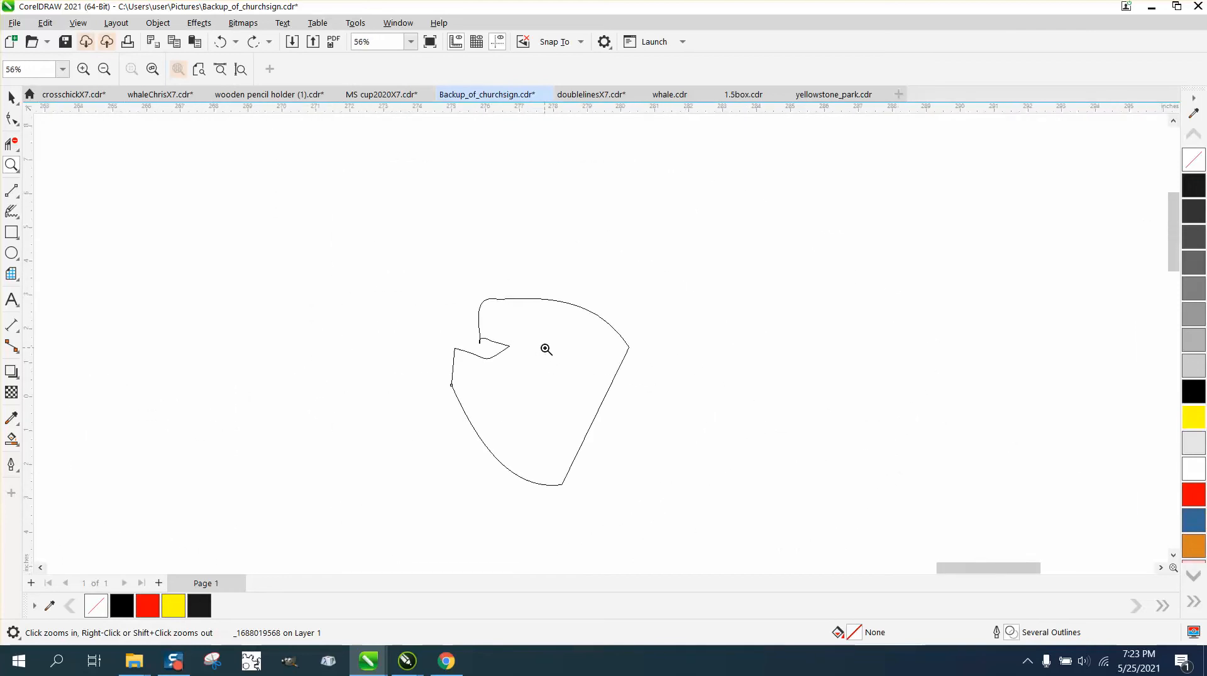
Step: Undo the petal's fill removal and nudge out of the flower, and switch back to Enhanced view
left_click(223, 45)
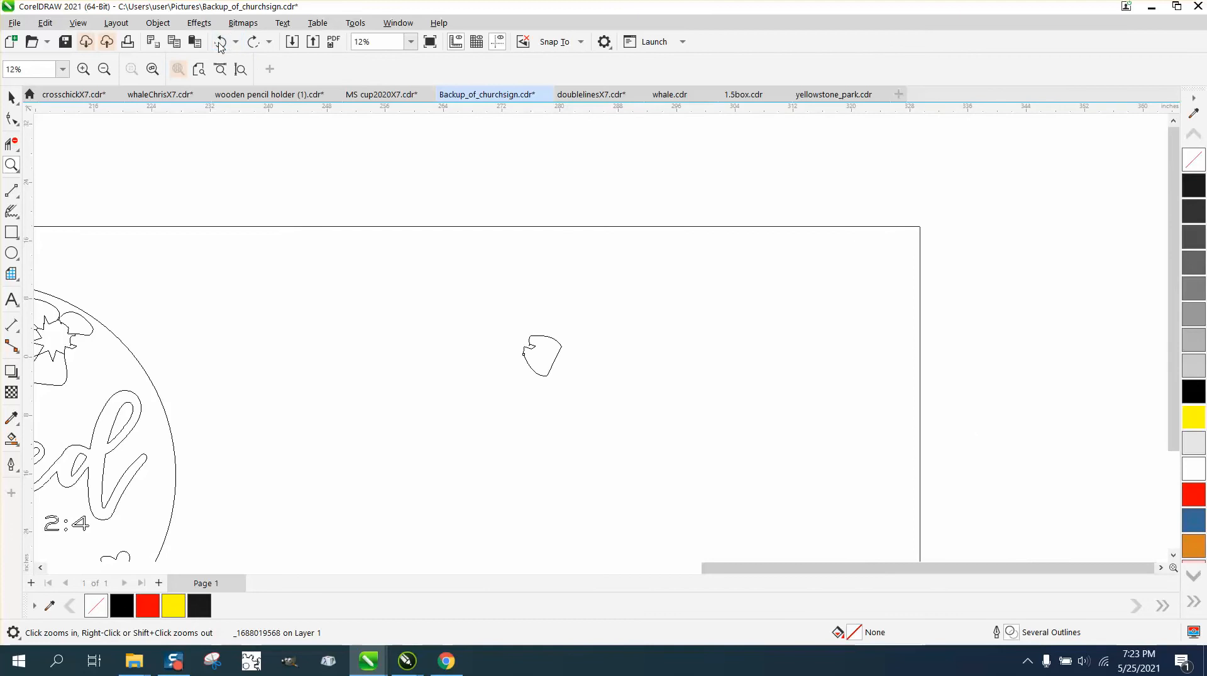
left_click(78, 24)
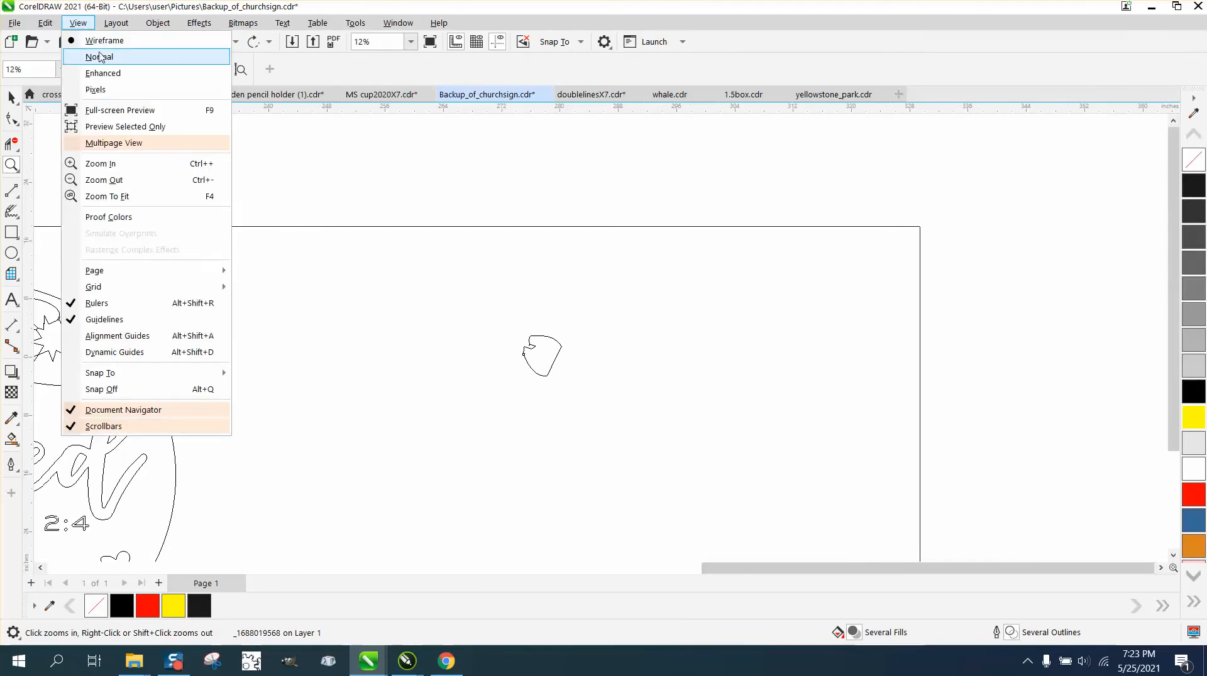
left_click(101, 73)
Step: Smart Fill the background of the "loved" circle and nudge the new shape beside the design as an unfilled outline in 90% black
scroll(454, 232, "down", 1)
scroll(484, 234, "down", 1)
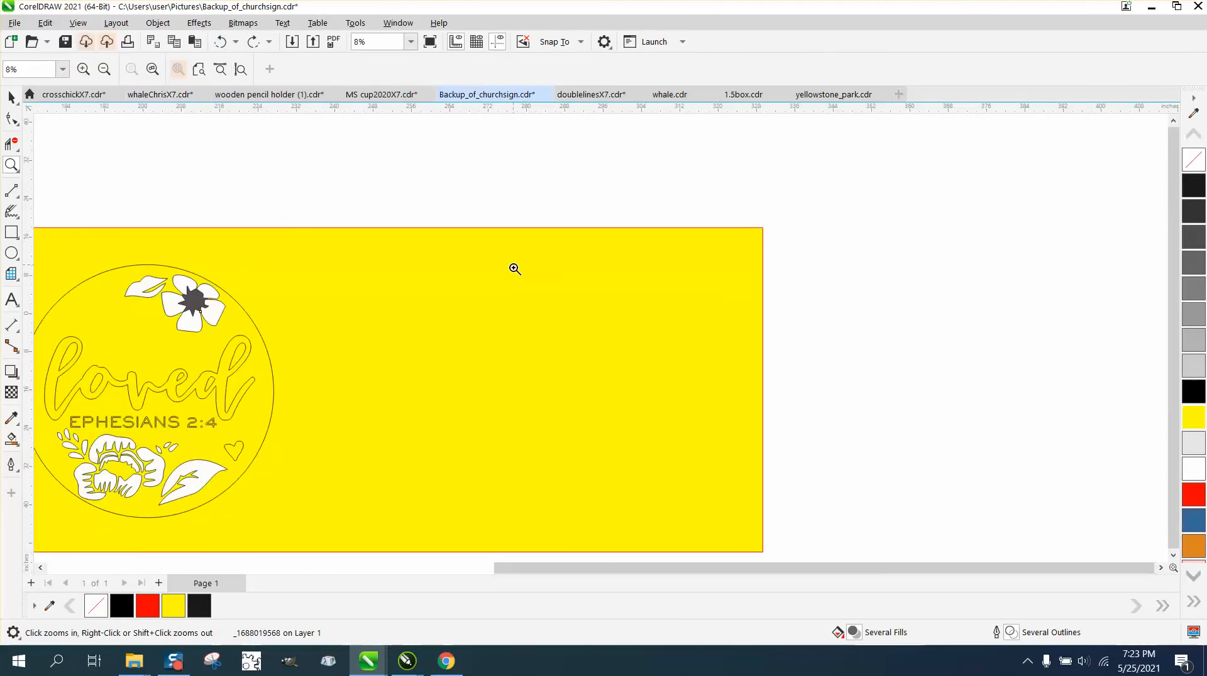
scroll(454, 352, "down", 2)
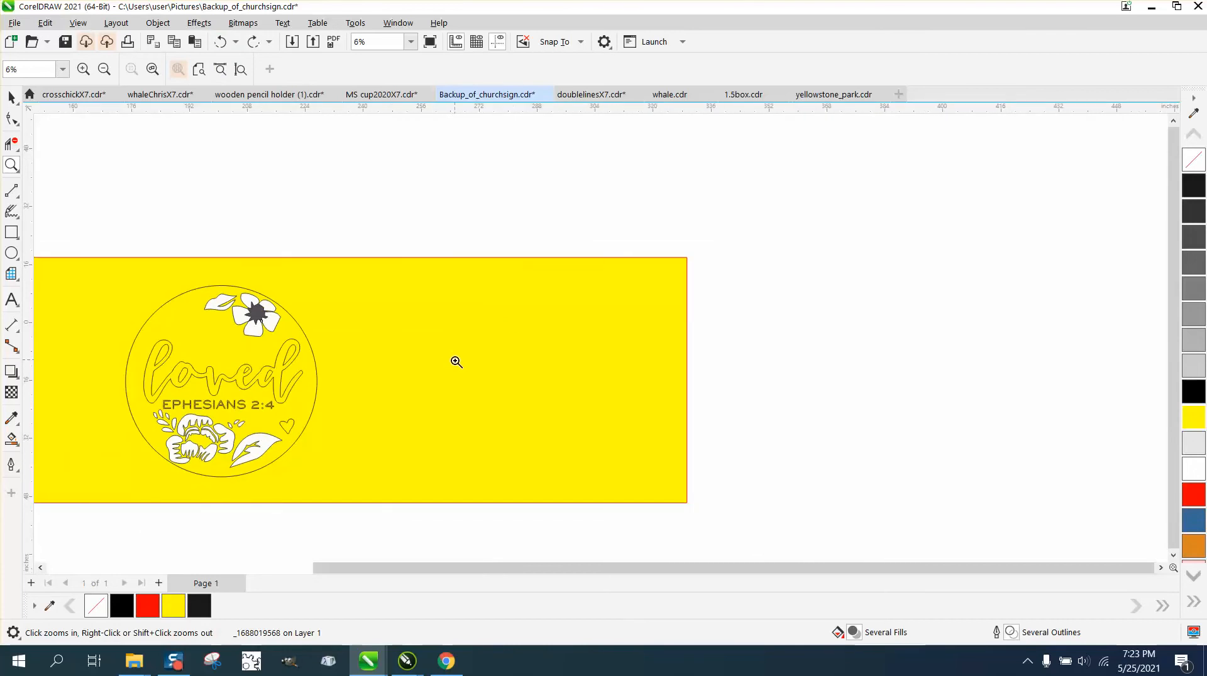
scroll(46, 290, "up", 1)
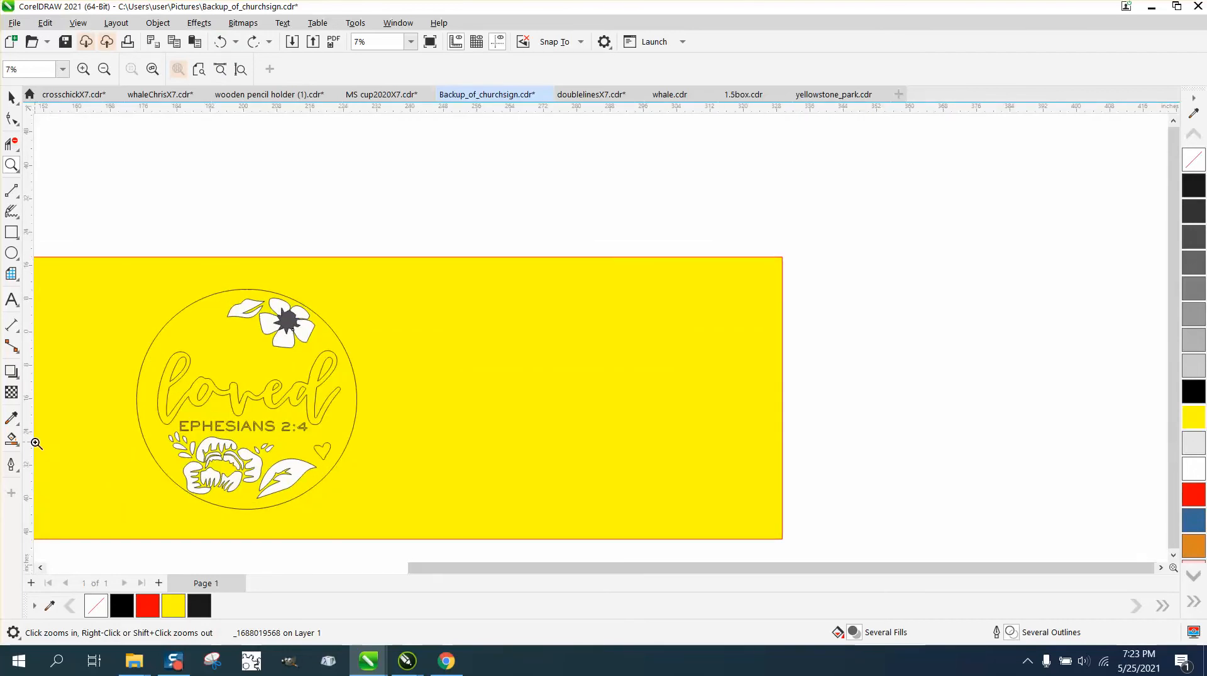
left_click(11, 439)
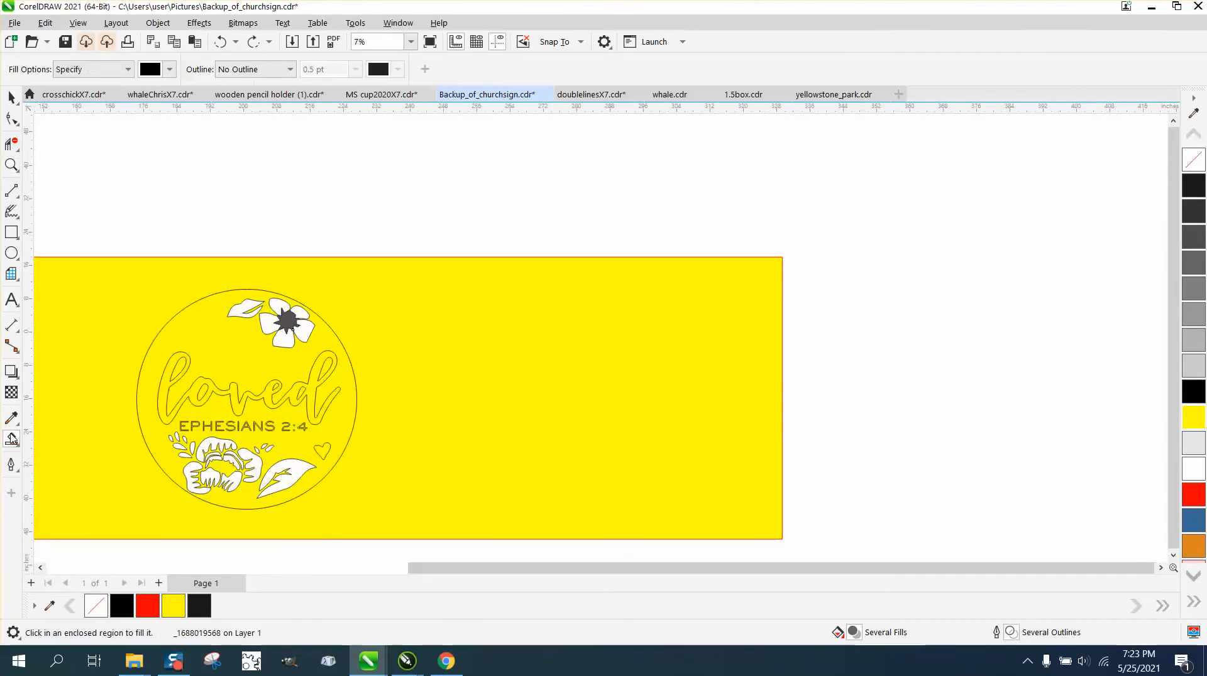
left_click(230, 355)
key("Right")
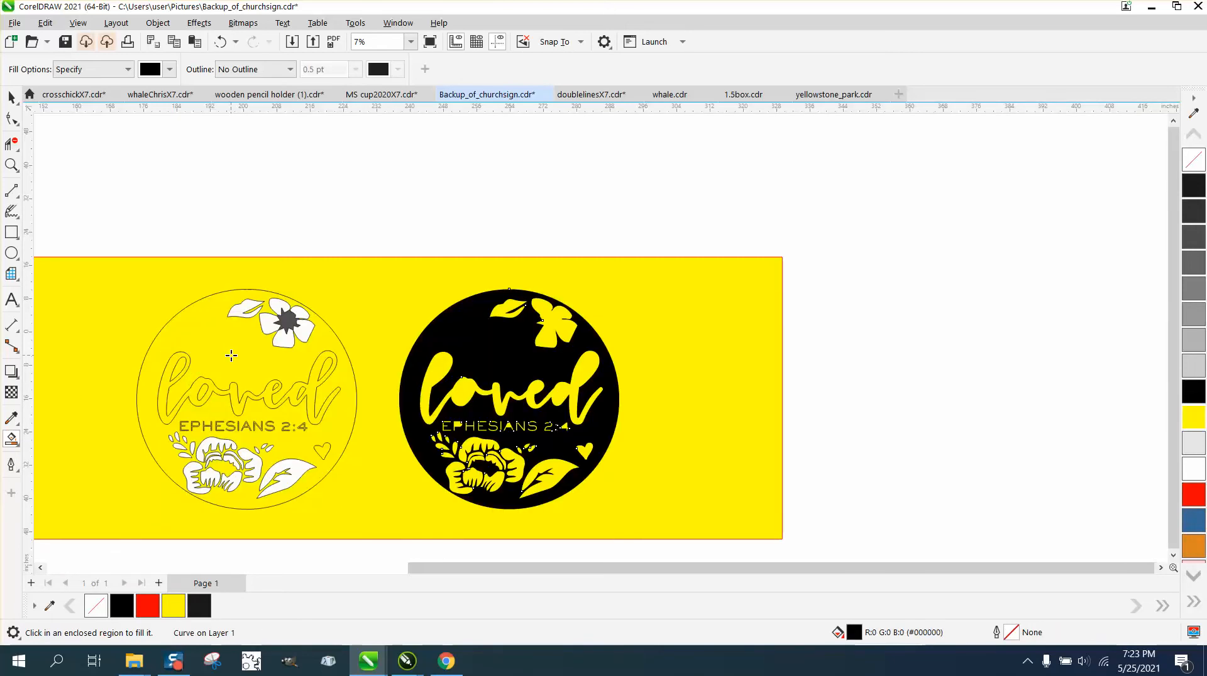
left_click(1193, 162)
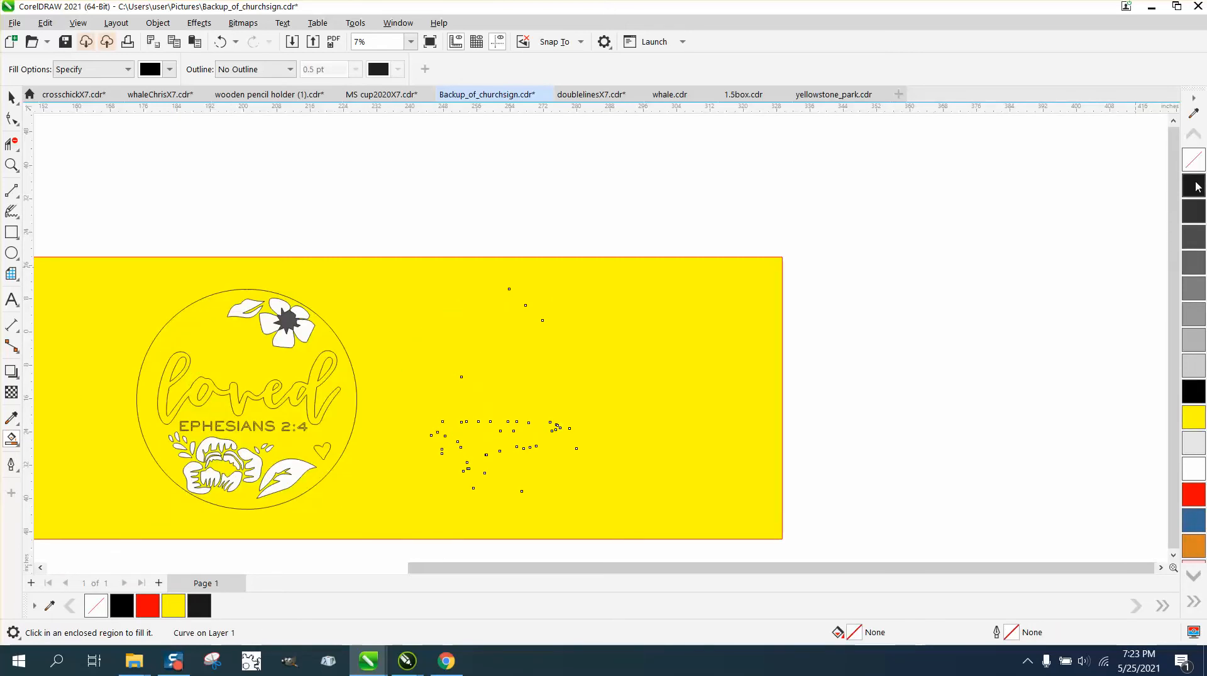
right_click(1194, 187)
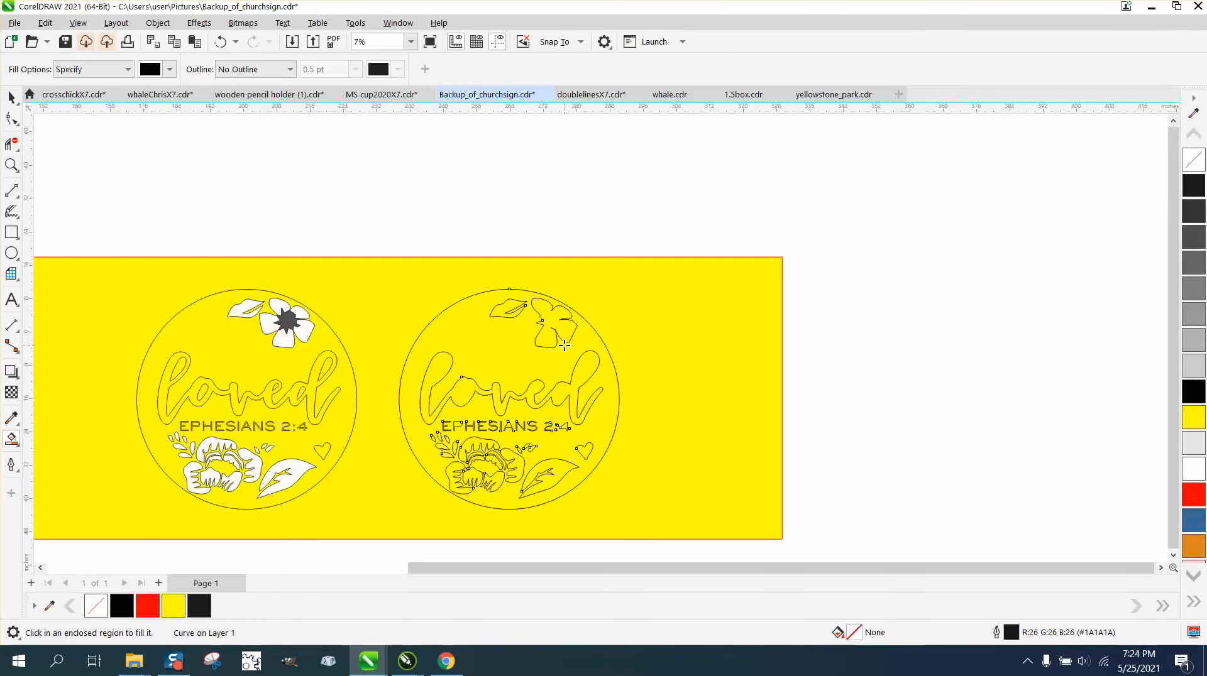
Step: Undo the outline and fill changes, the nudge and the Smart Fill of the "loved" circle's background
left_click(220, 41)
left_click(220, 41)
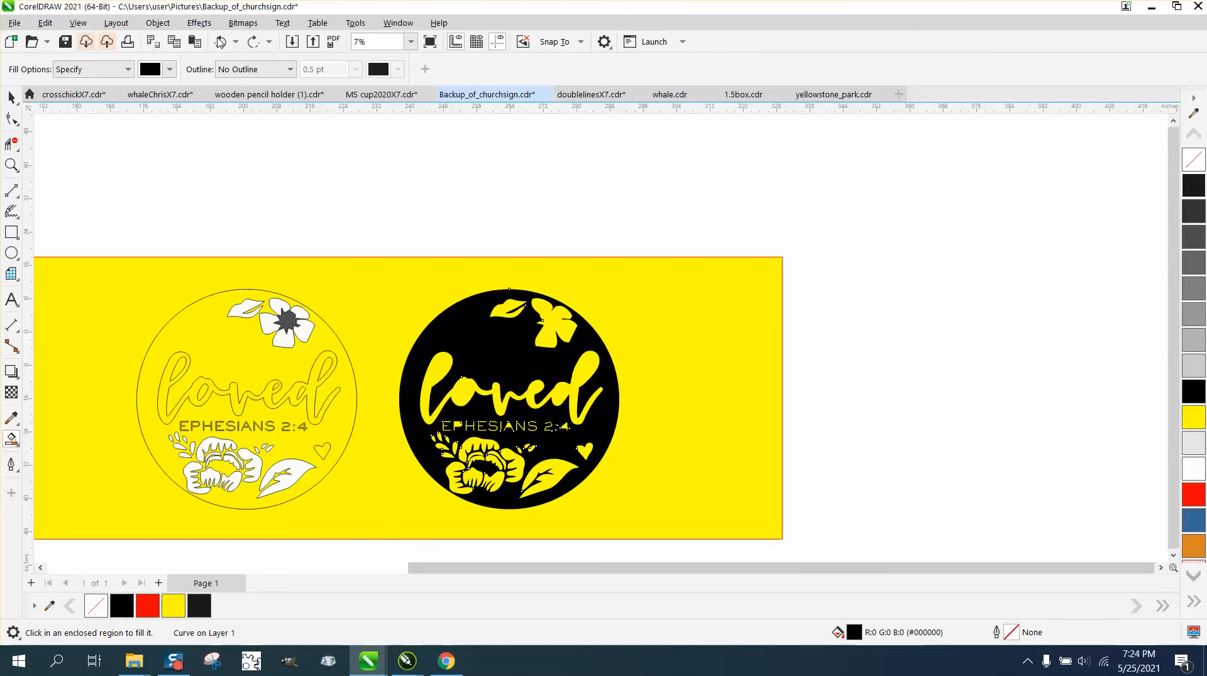
left_click(220, 42)
left_click(220, 41)
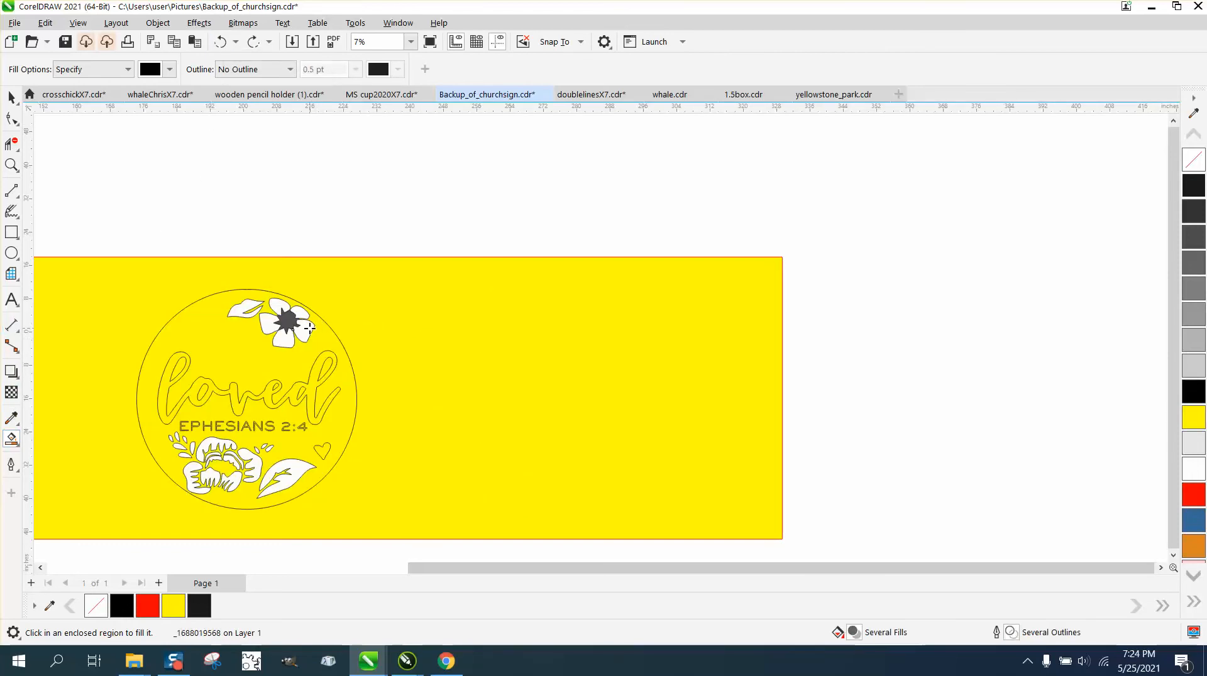
Step: Smart Fill the top flower's lower-right, upper-right and upper-left petals in black and nudge each new shape right, beside the design
left_click(309, 327)
left_click(302, 313)
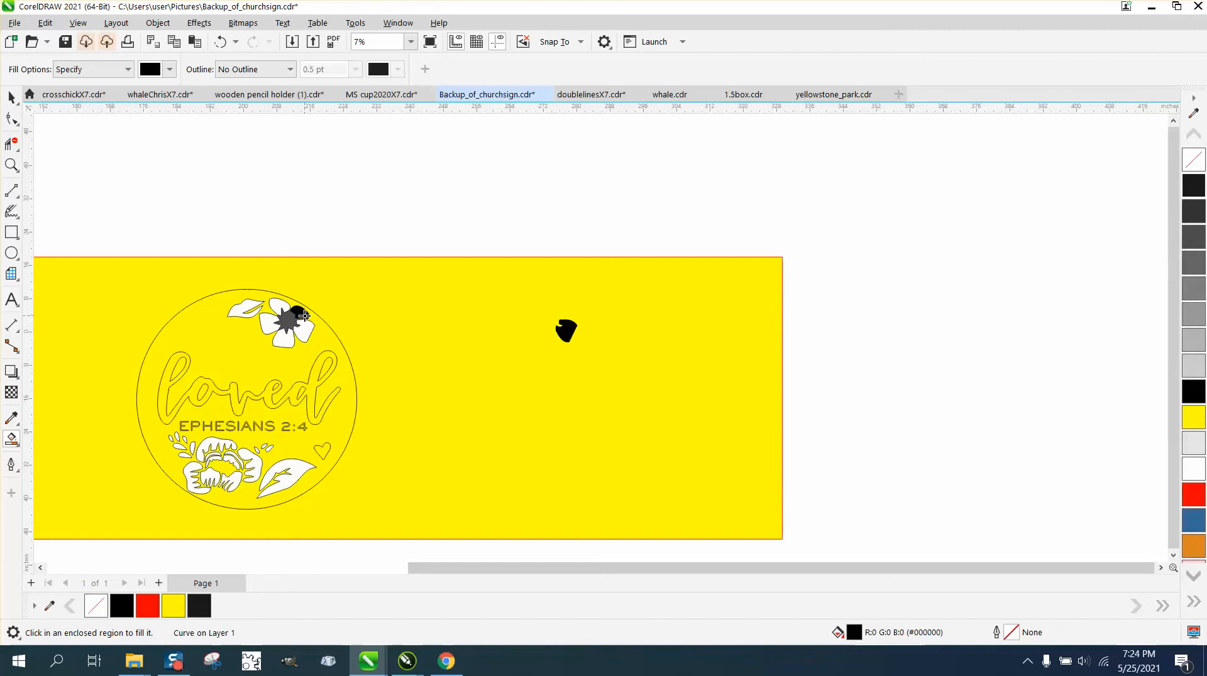
left_click(283, 309)
Step: Try to Smart Fill the top flower's left petal, and undo each attempt
left_click(272, 323)
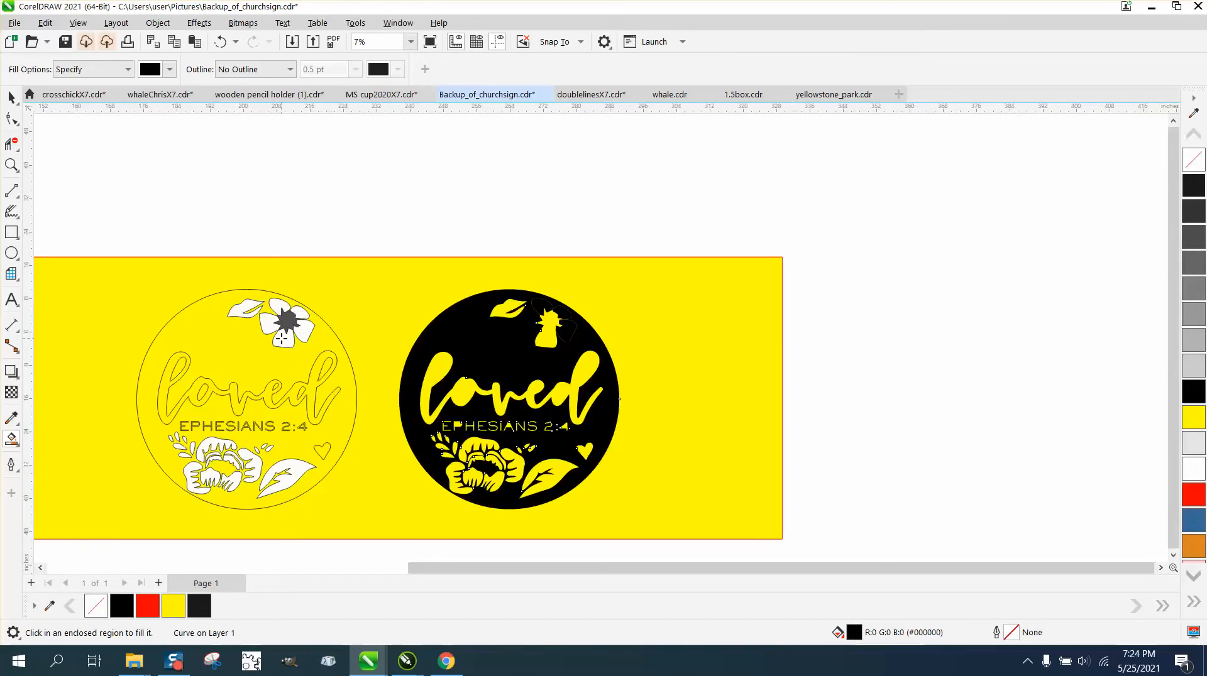
left_click(219, 42)
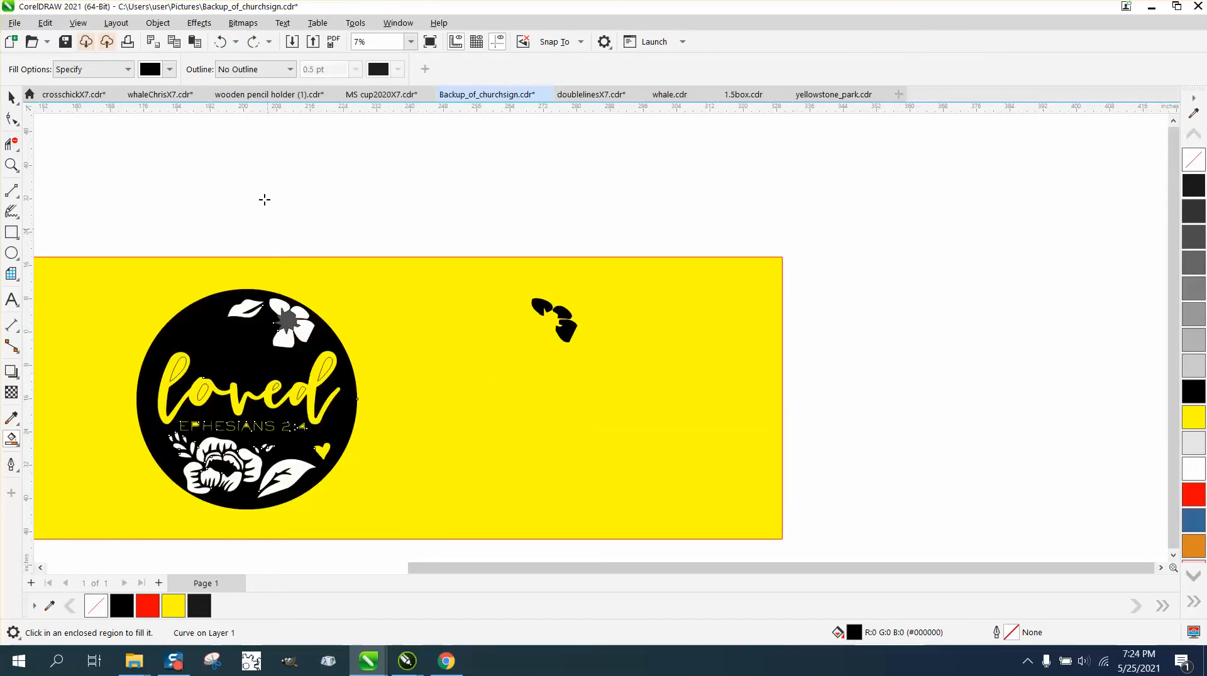
left_click(220, 42)
left_click(266, 317)
left_click(220, 43)
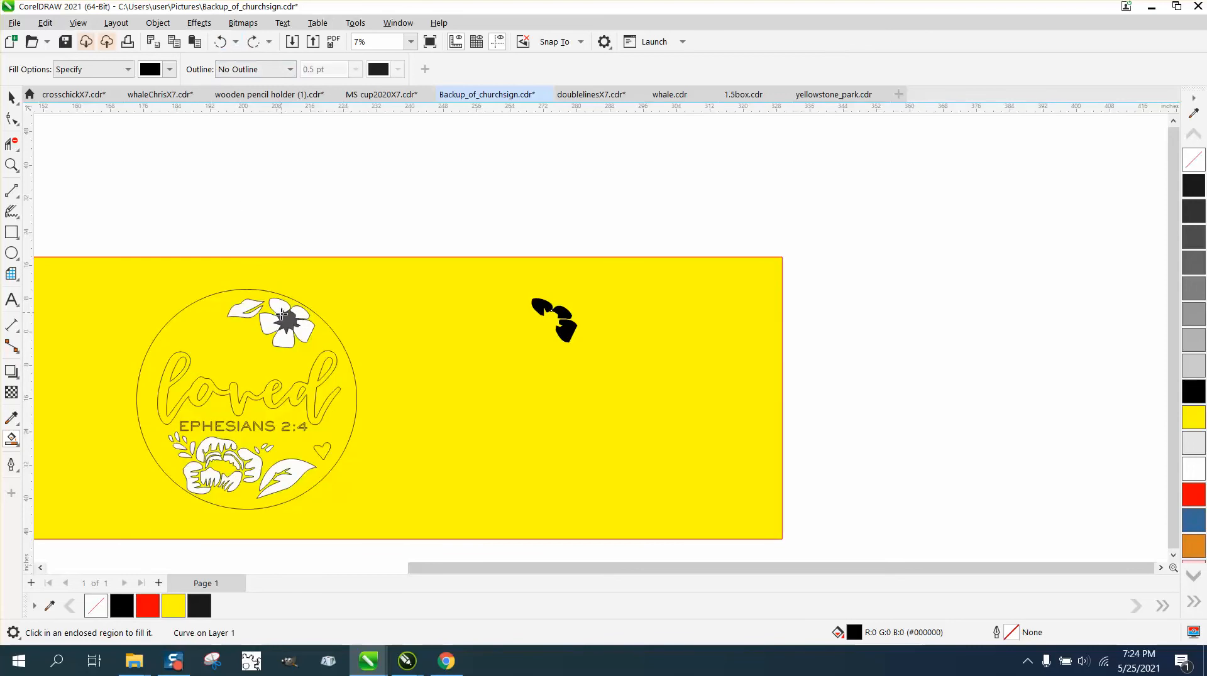
Step: Smart Fill the top flower's bottom petal, both leaves and the lower flower's right petal in black, nudging each new shape beside the design
left_click(284, 340)
left_click(247, 326)
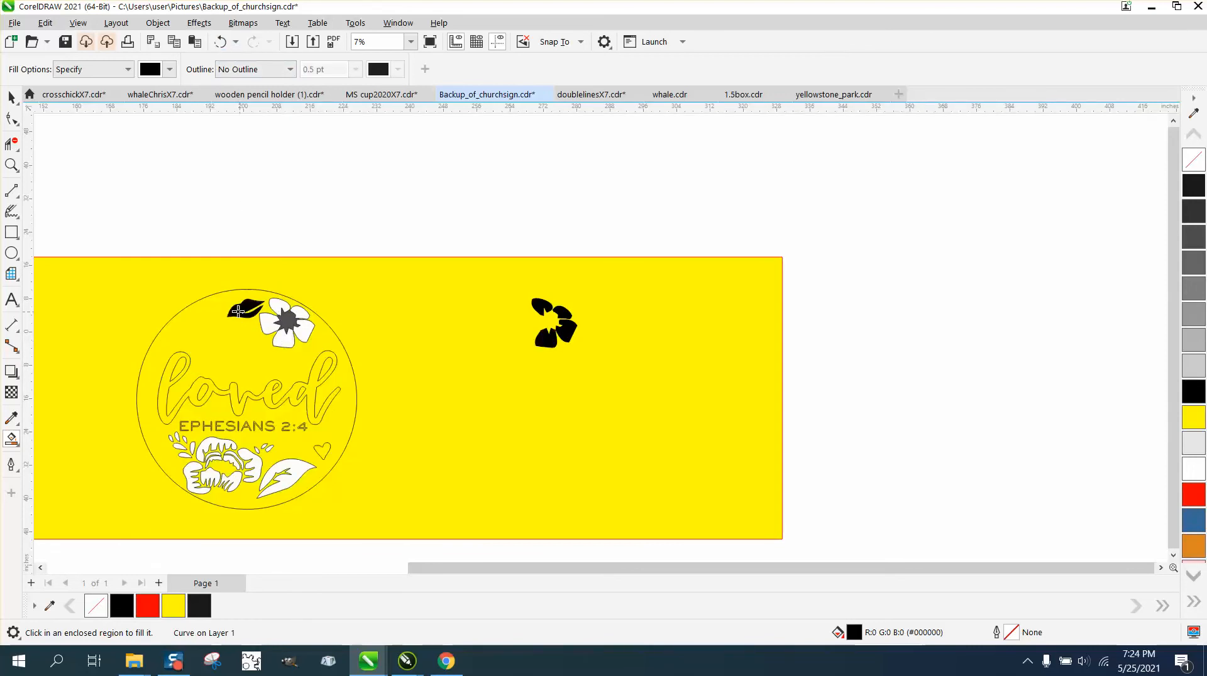
left_click(298, 472)
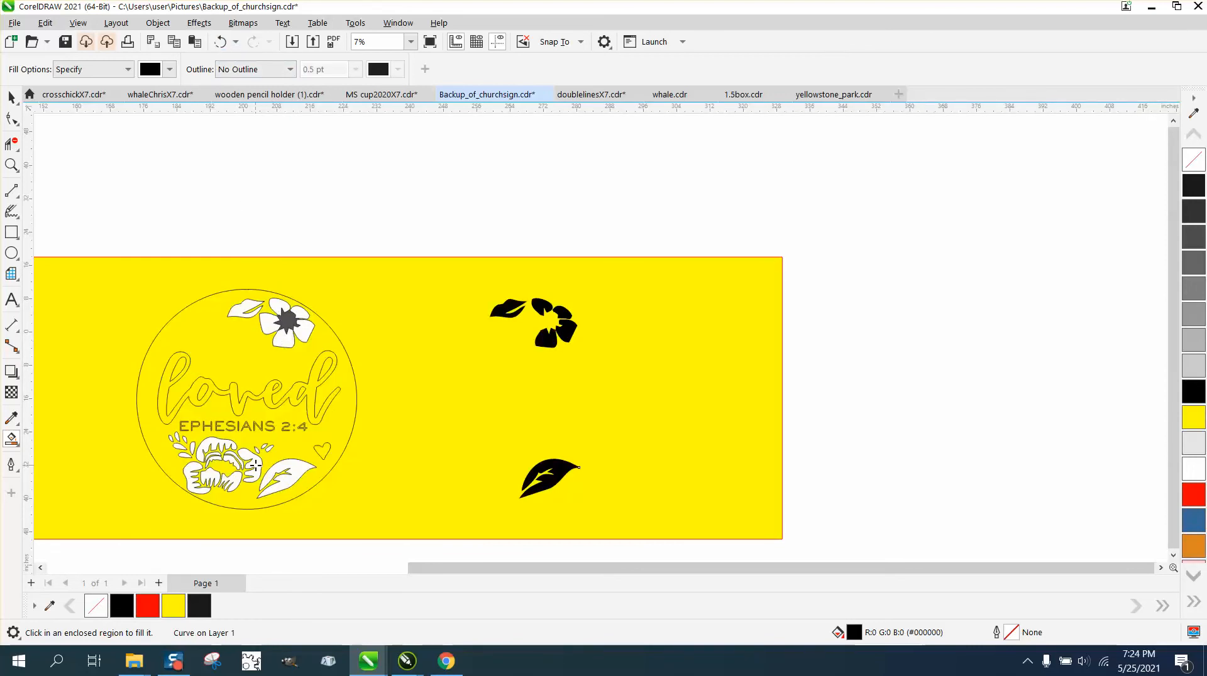
left_click(255, 465)
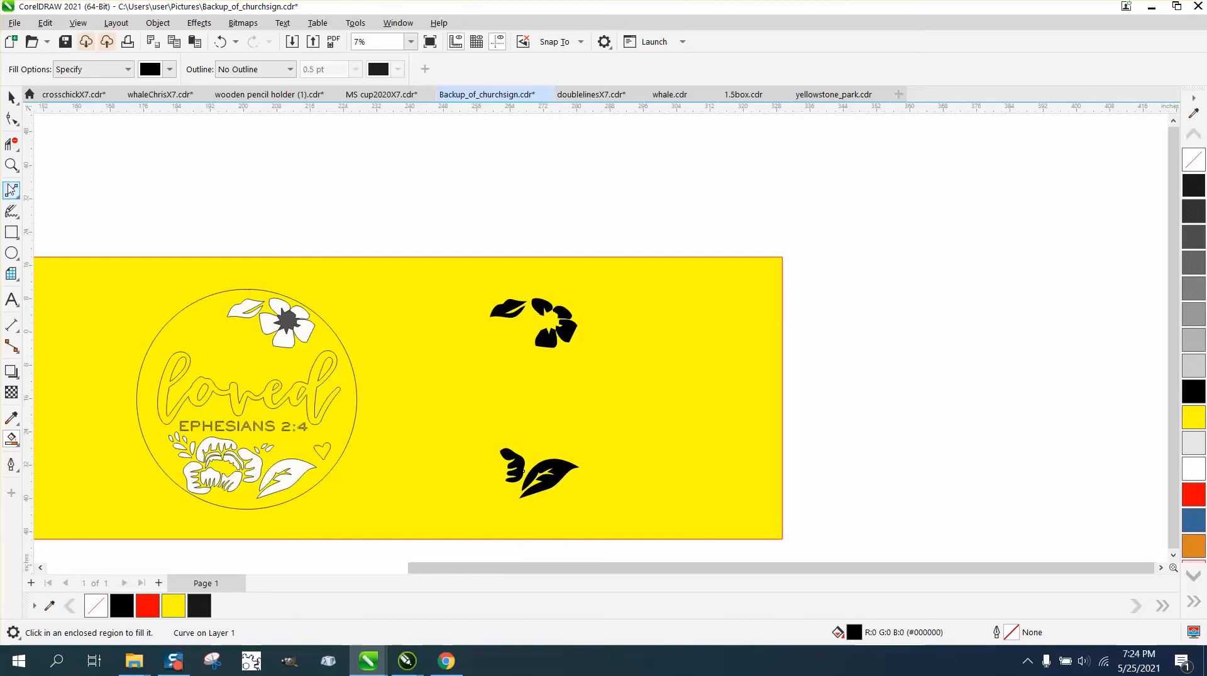
Step: Smart Fill the lower flower's remaining petals, the small leaves around it and the heart in black, nudging the new shapes beside the design
key("z")
left_click_drag(166, 434, 326, 491)
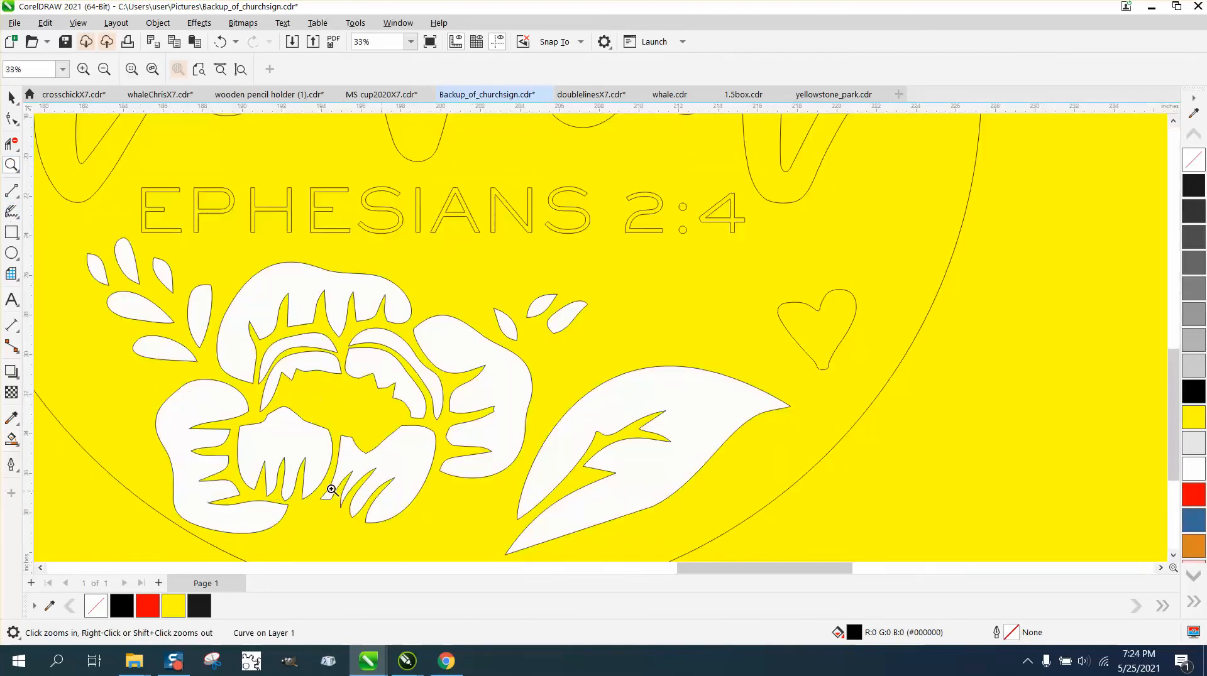
left_click(12, 440)
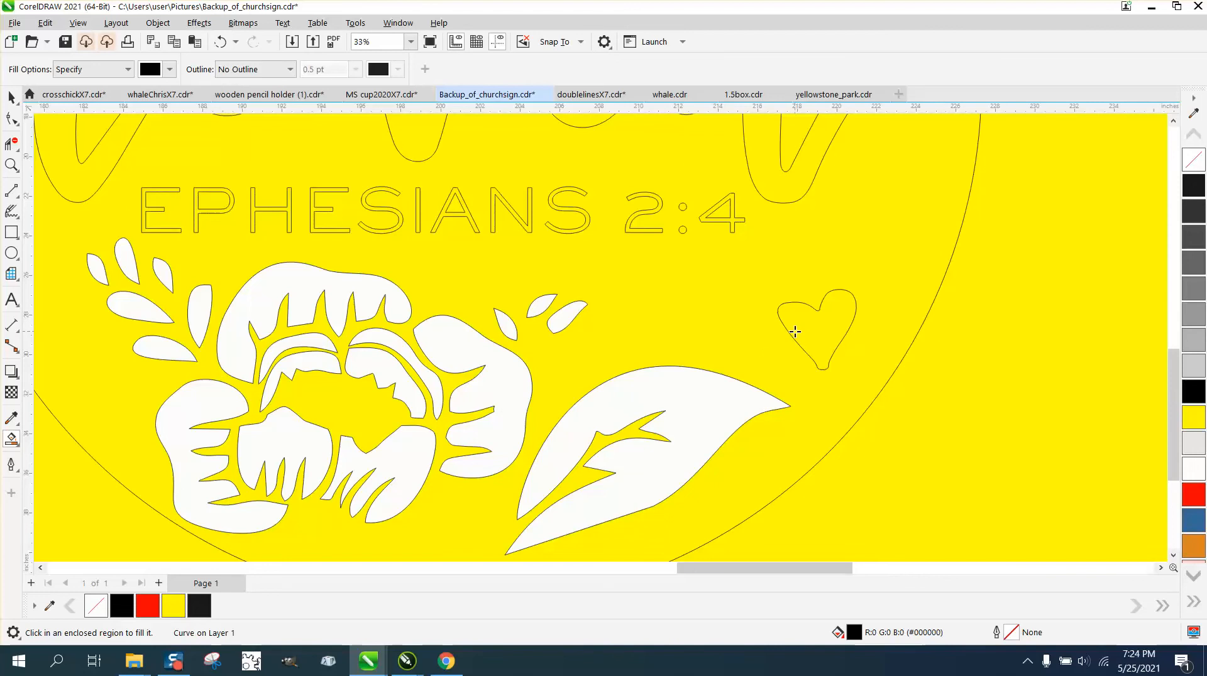
Step: Smart Fill the word "loved" in black and nudge the new lettering beside the design
scroll(736, 328, "down", 1)
scroll(381, 289, "down", 1)
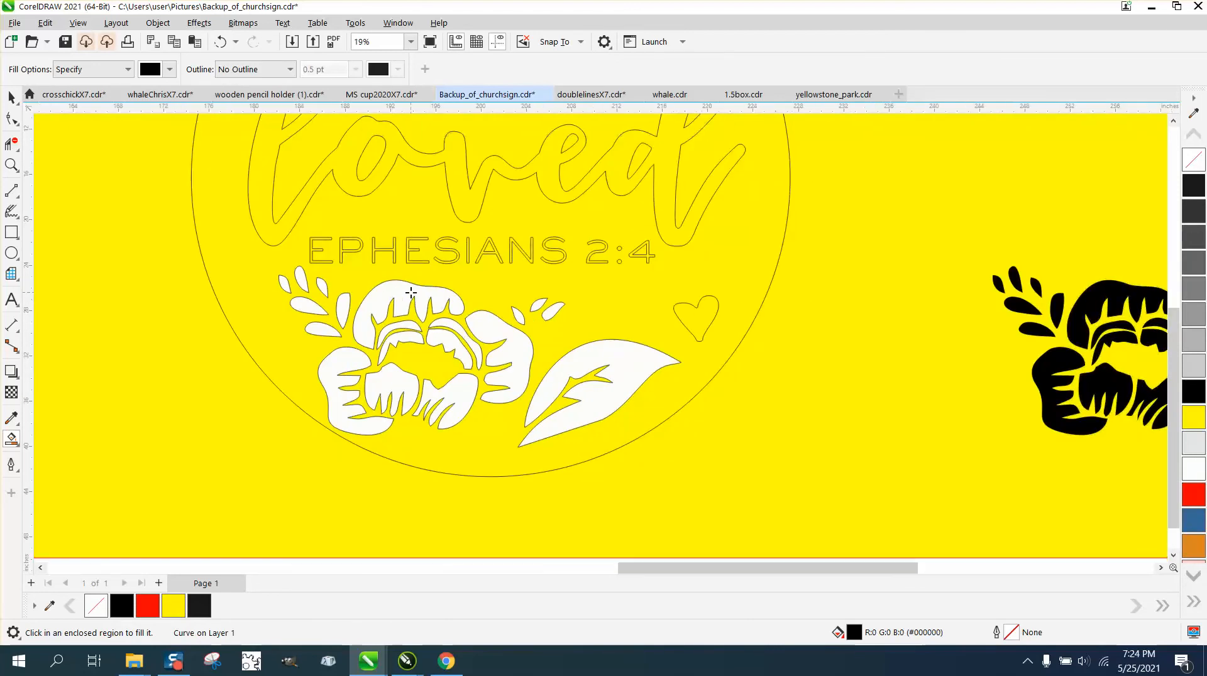
left_click(284, 219)
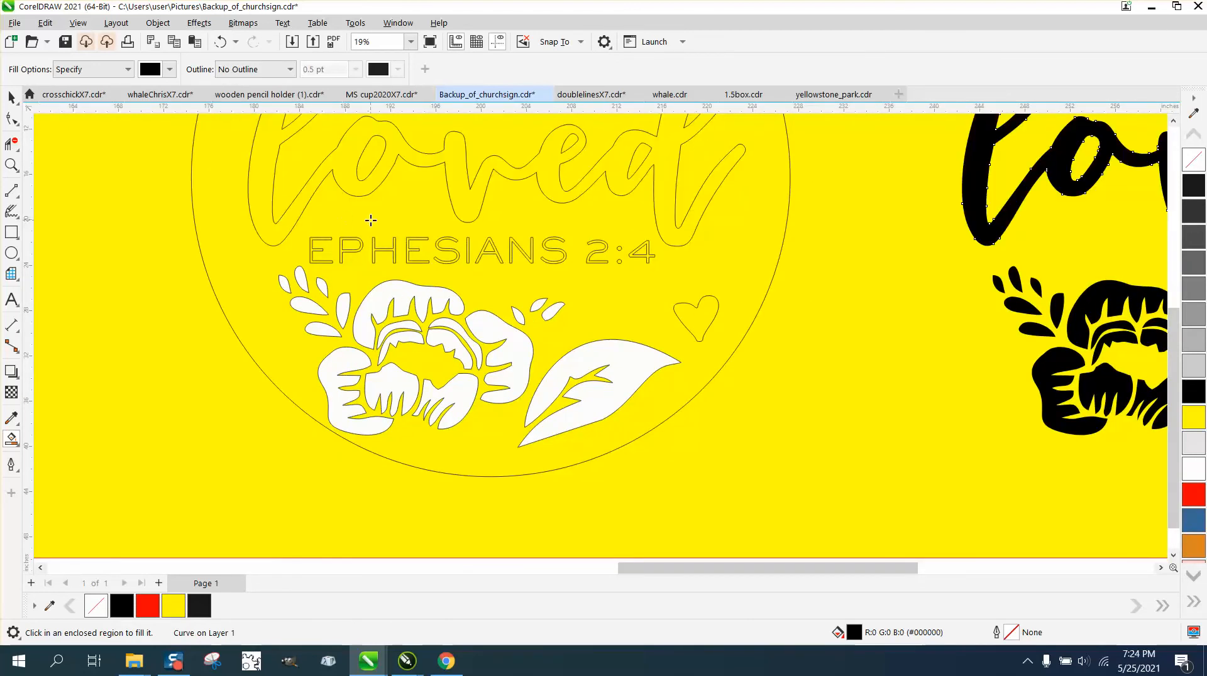
Step: Smart Fill the letters of "EPHESIANS" in black one after another, nudging each new letter beside the design
left_click(11, 165)
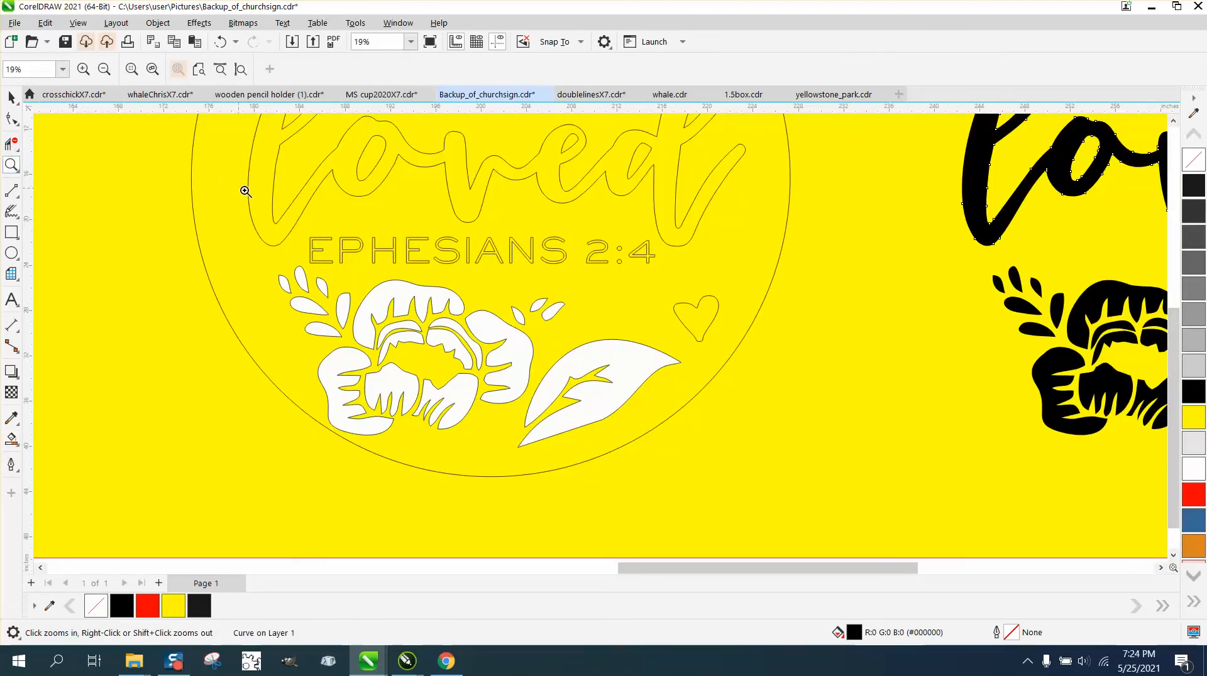
left_click_drag(265, 212, 742, 331)
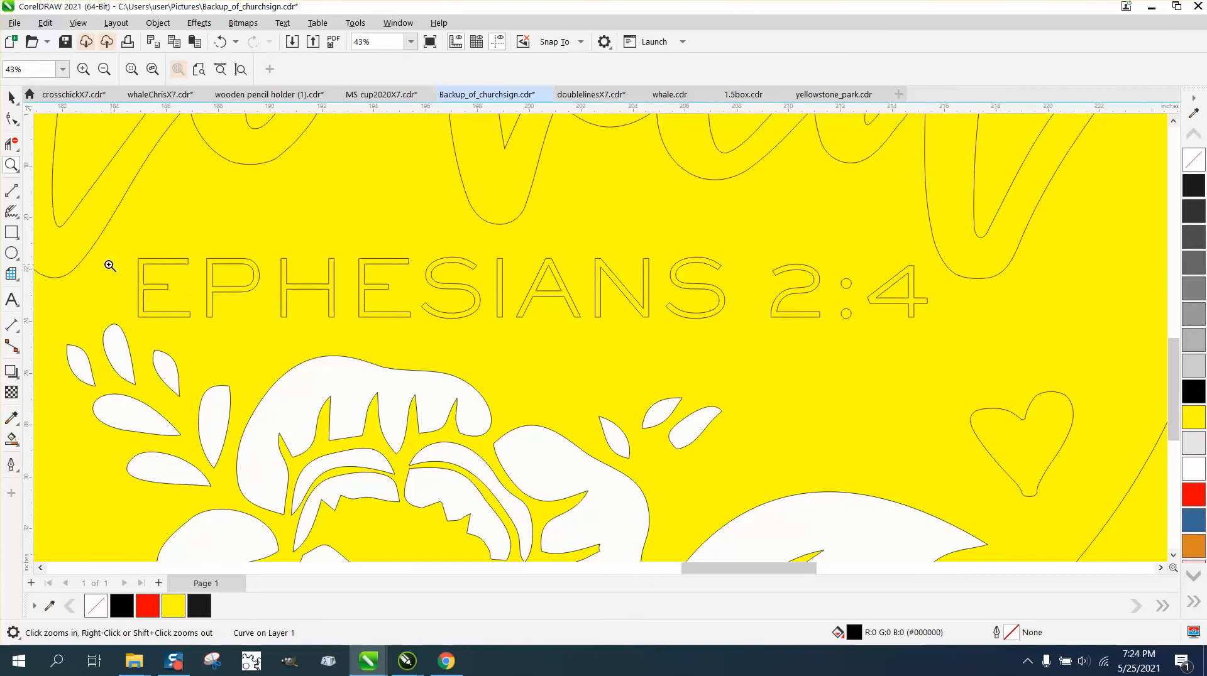
left_click(11, 439)
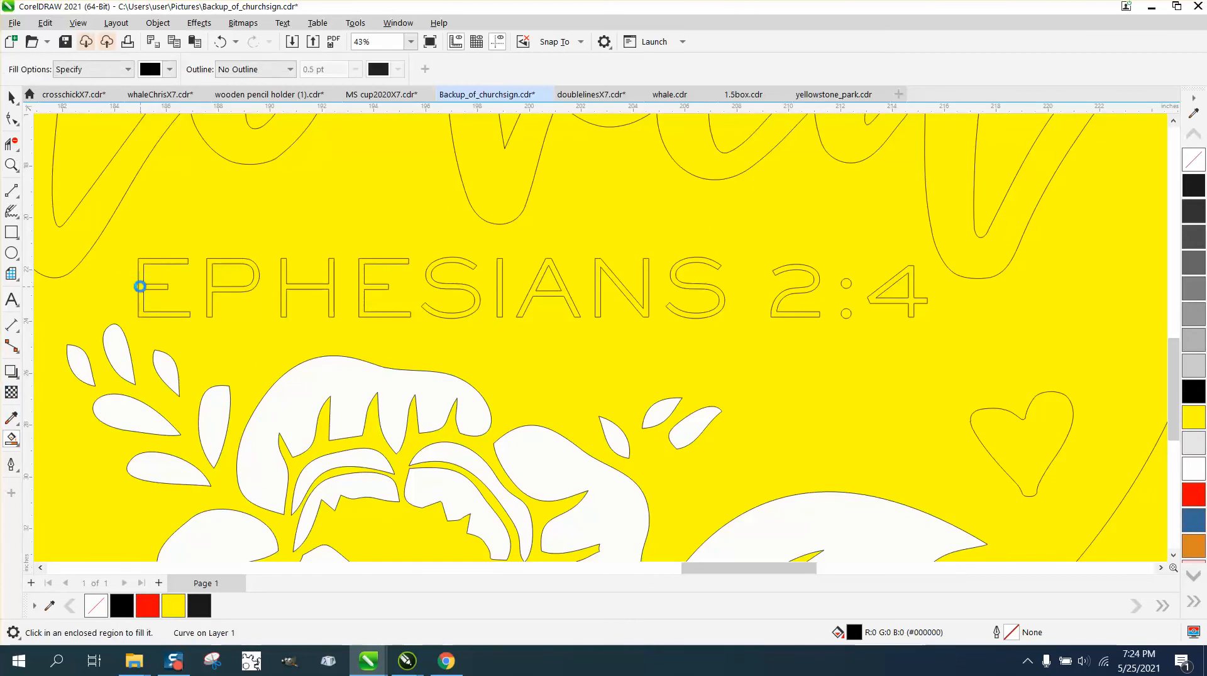
left_click(139, 287)
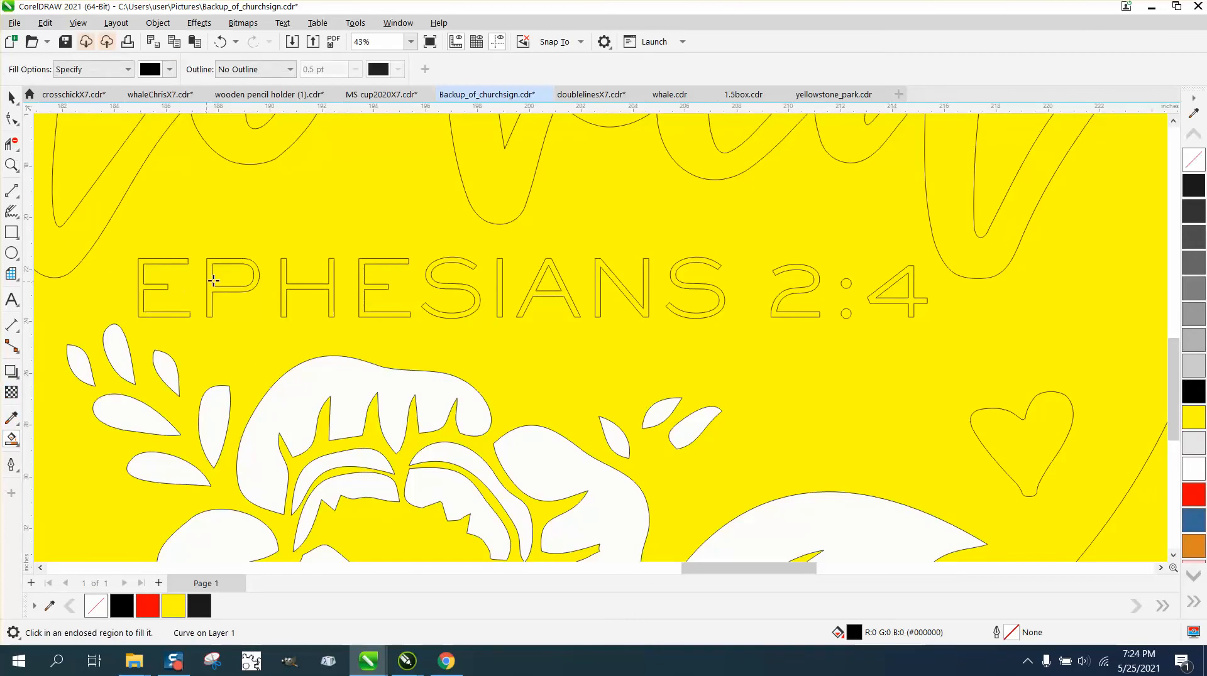
left_click(282, 282)
left_click(361, 286)
left_click(443, 287)
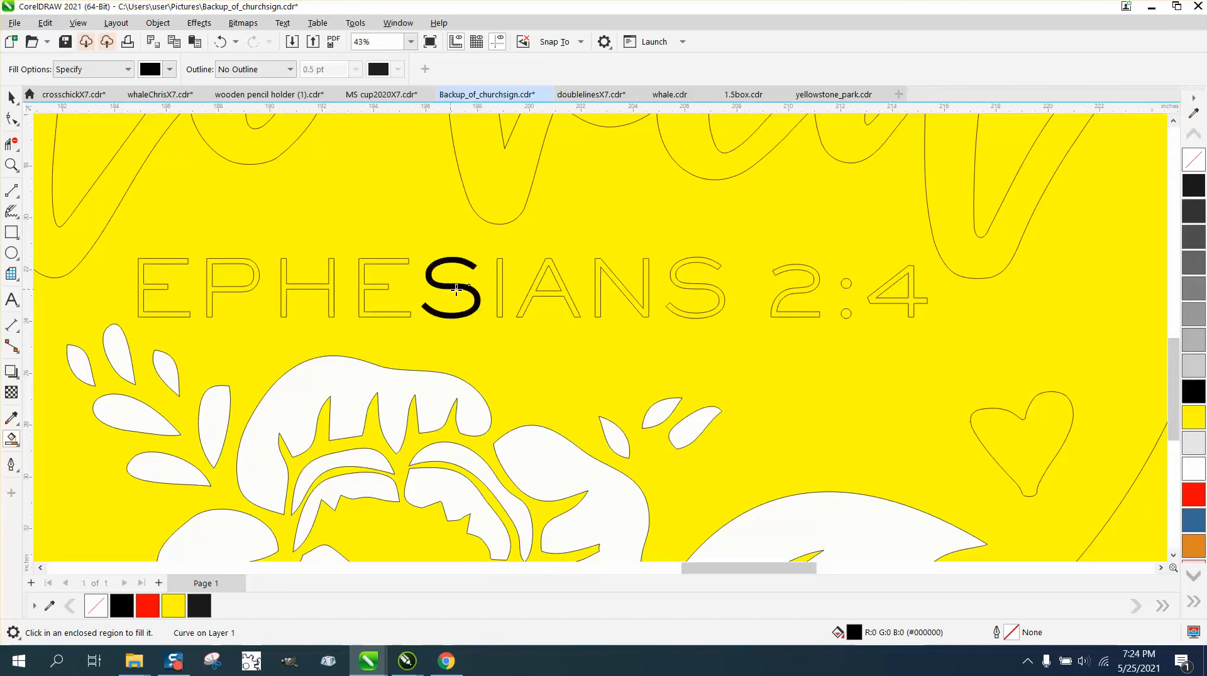
left_click(503, 287)
left_click(538, 283)
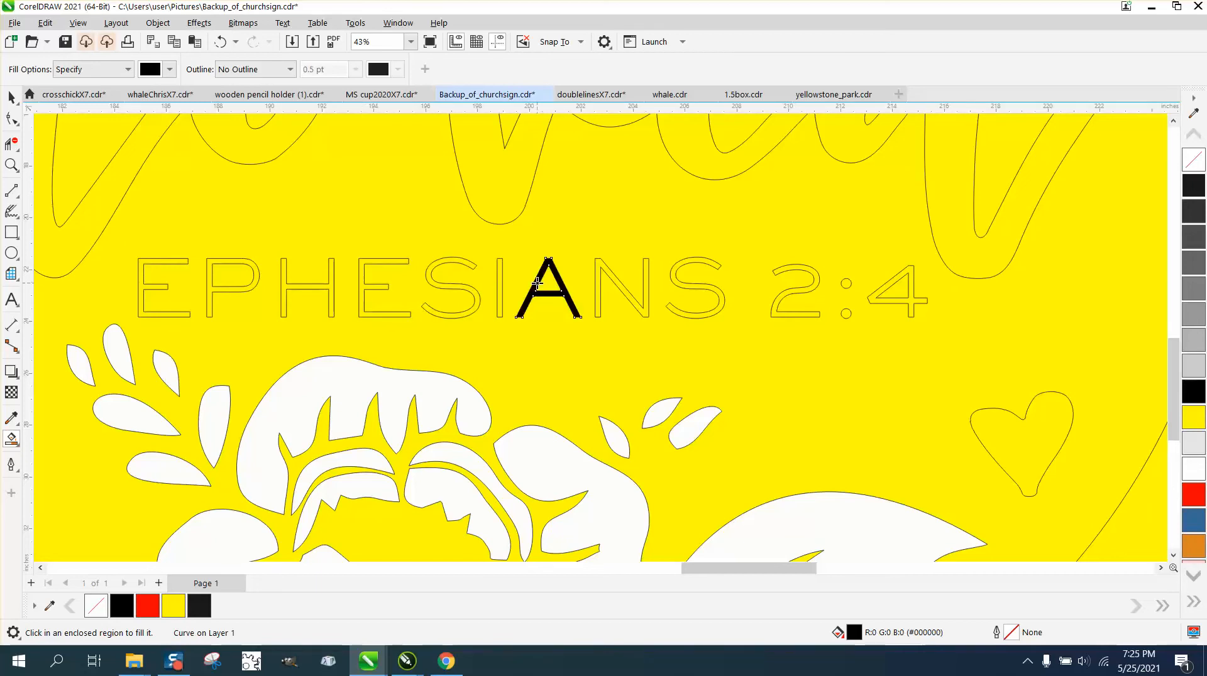
left_click(598, 282)
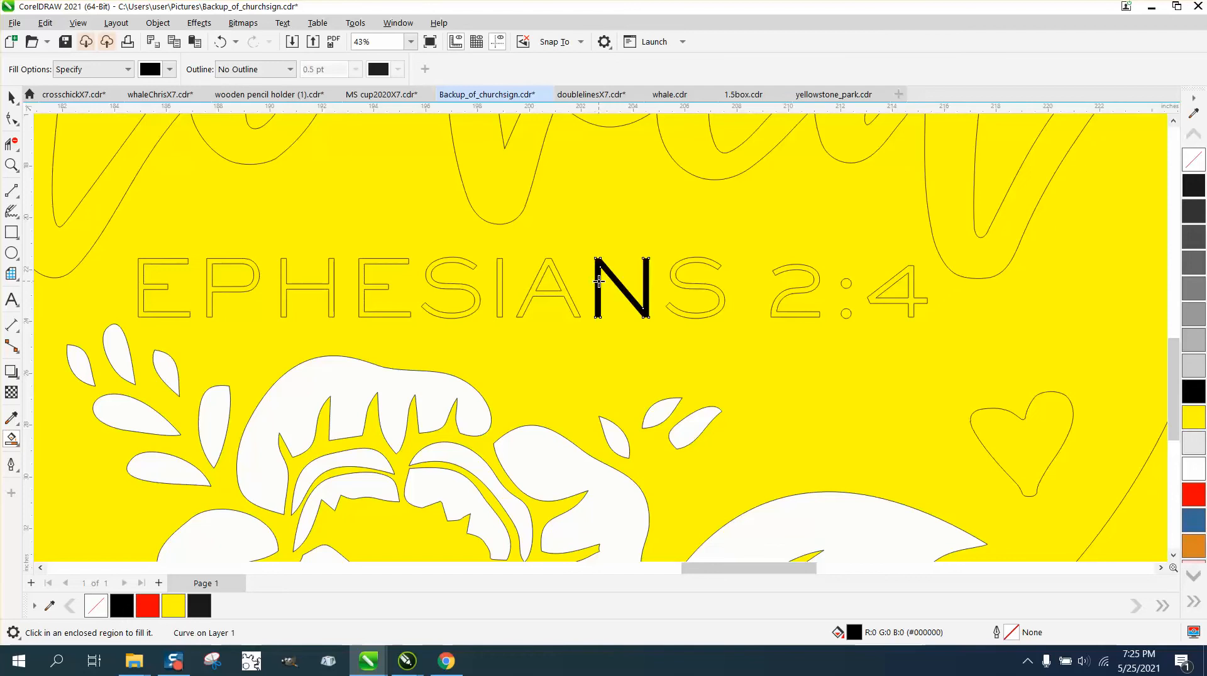
left_click(673, 269)
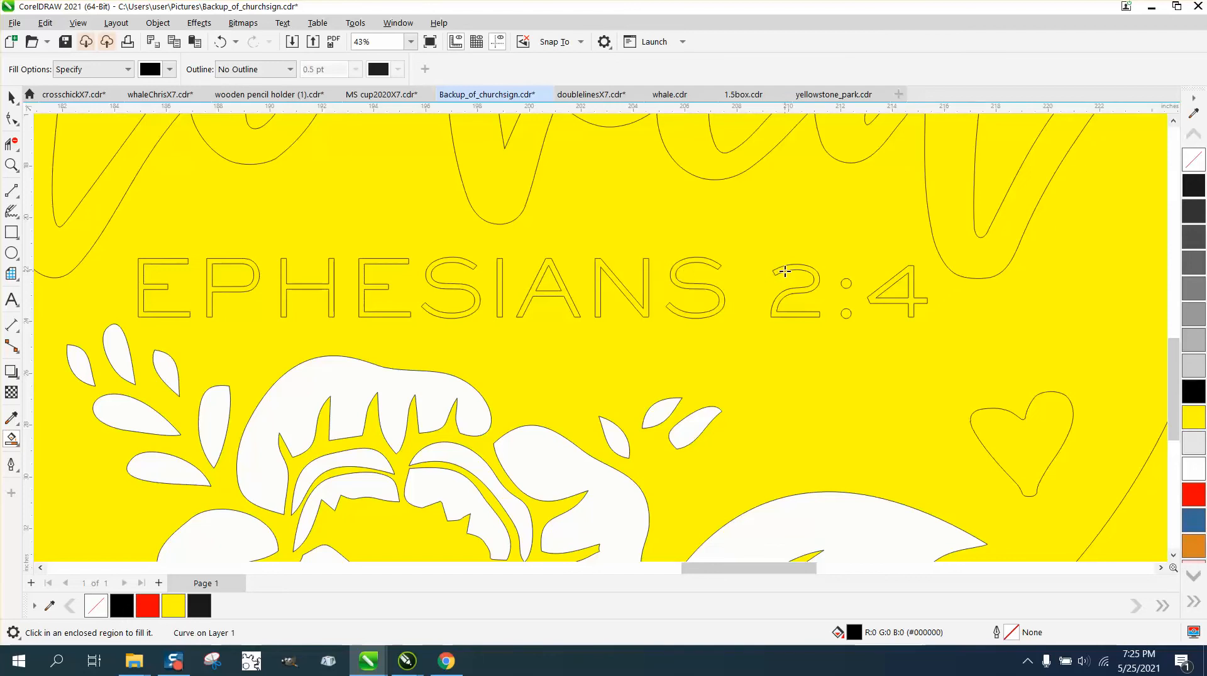
Step: Try to Smart Fill the "2" of the verse number "2:4", and undo the fill and its nudge
left_click(842, 283)
left_click(220, 42)
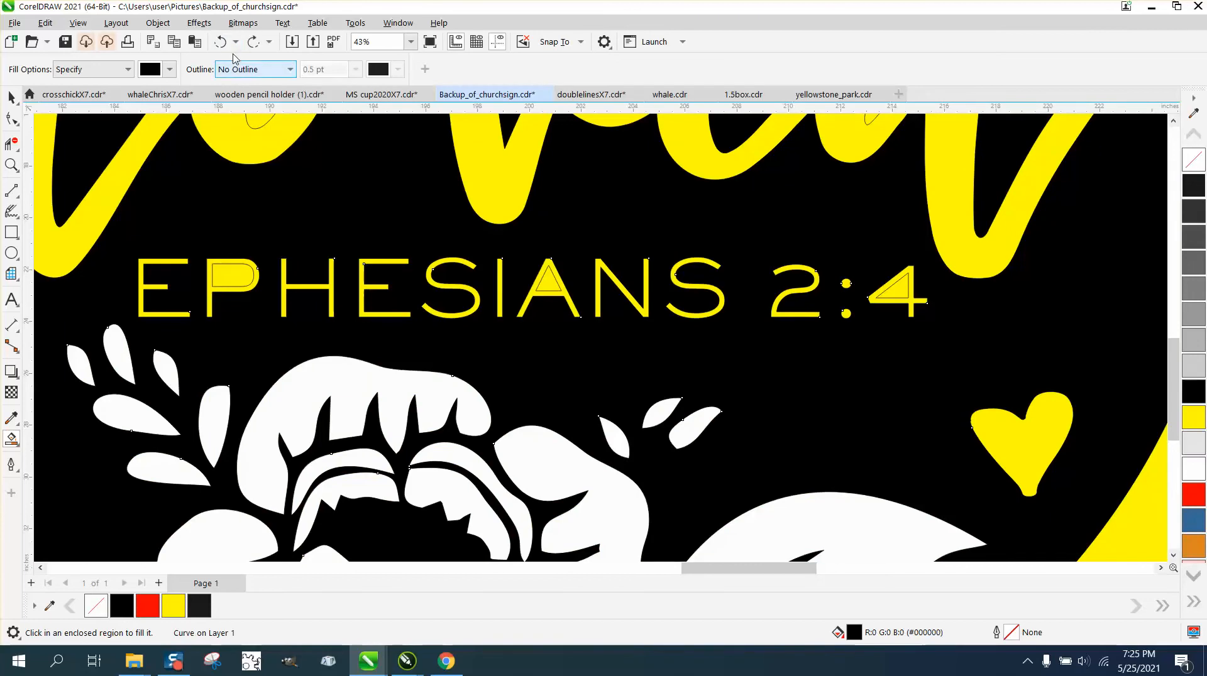
left_click(219, 43)
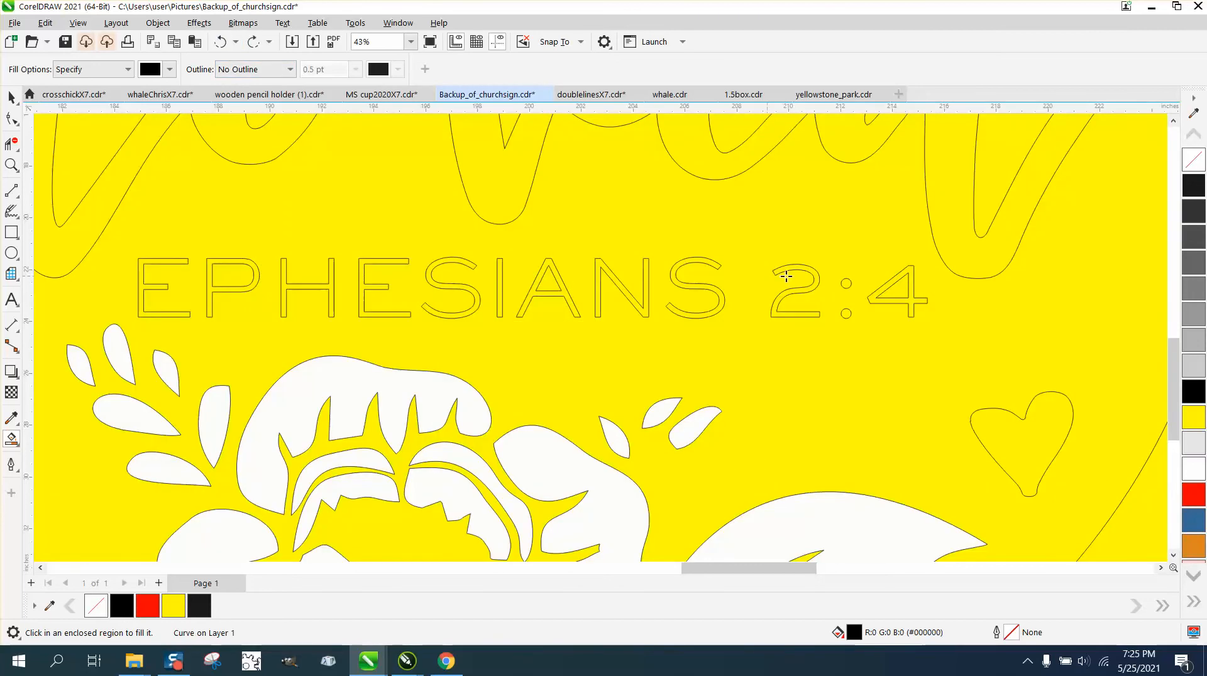
Step: Smart Fill the colon and the "4" of the verse number in black, nudging the new shapes beside the design
left_click(846, 284)
scroll(691, 313, "down", 5)
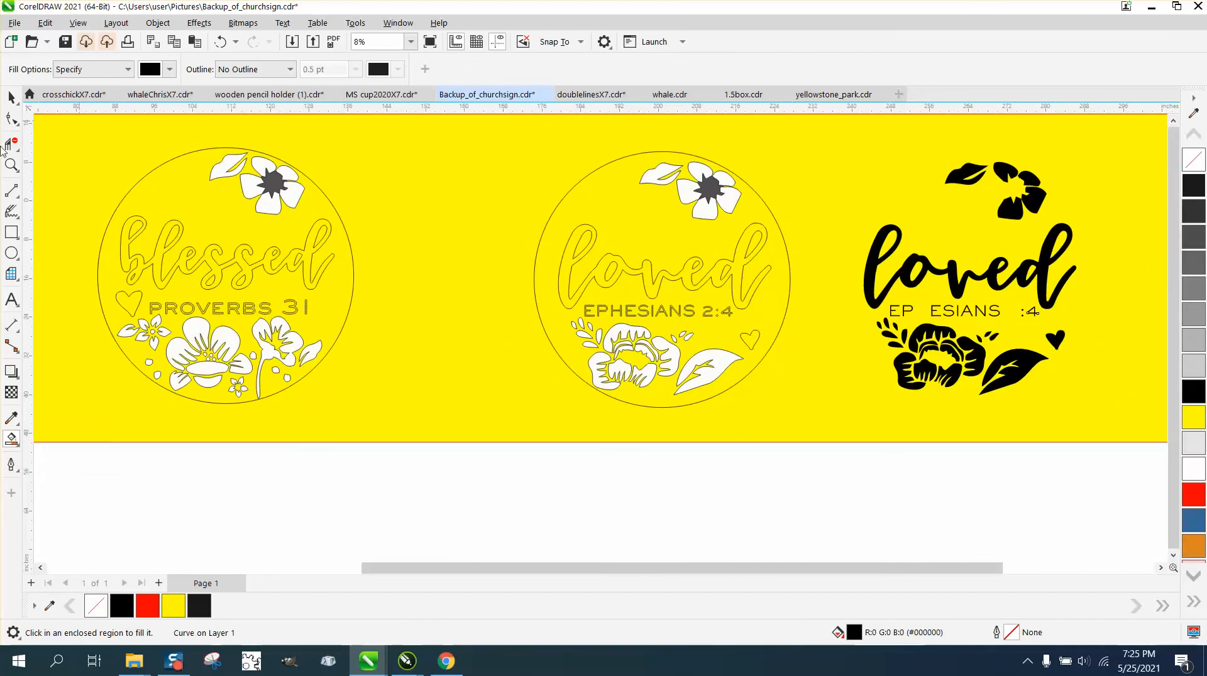
Step: Fill the spiky centre of the "loved" design's top flower with 90% black and nudge it 63 inches right, beside the design
left_click(11, 165)
left_click(659, 166)
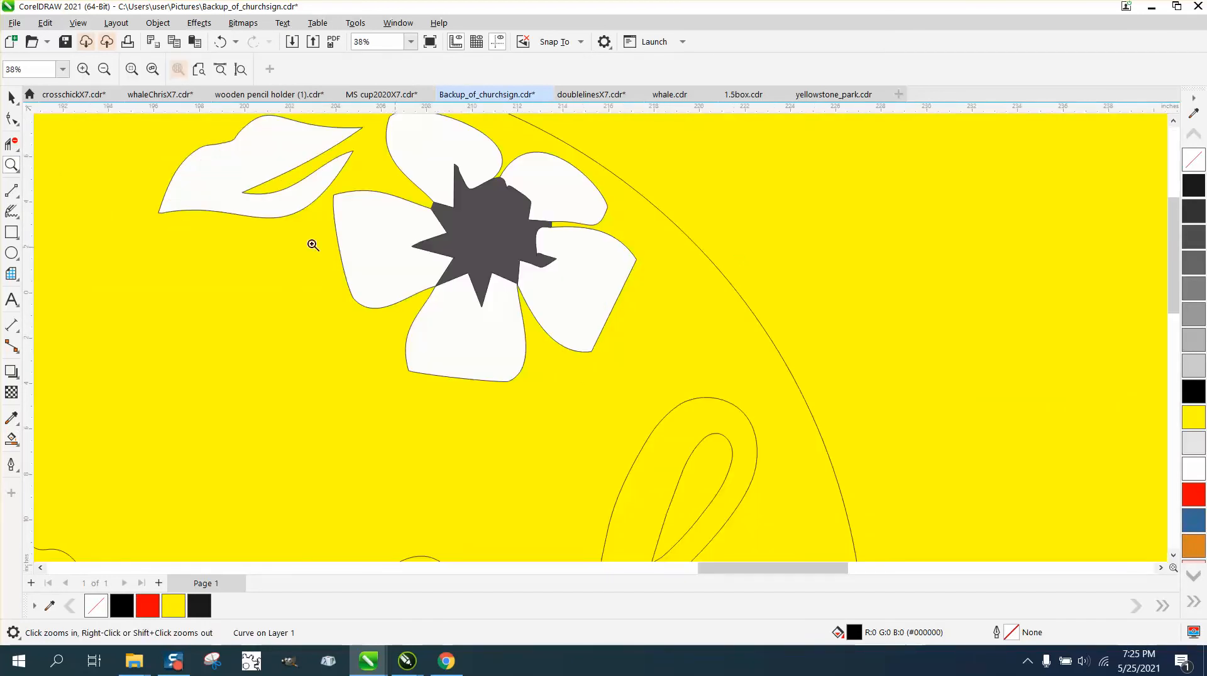
key("space")
key("Escape")
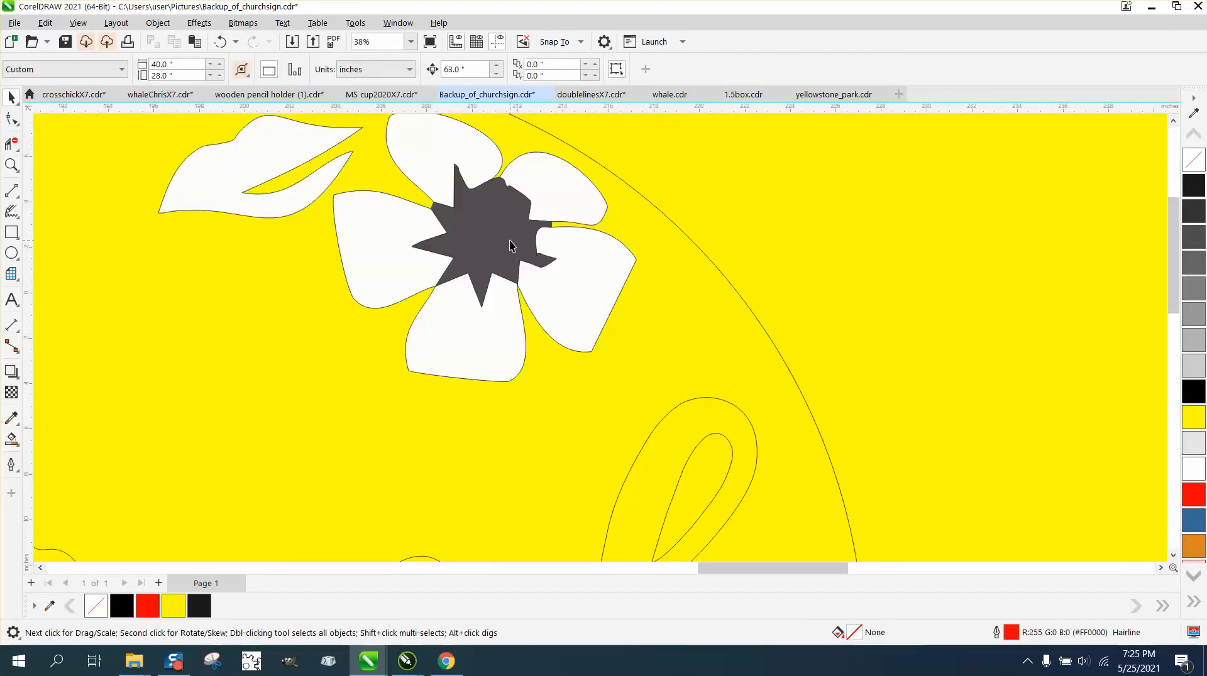
left_click(530, 202)
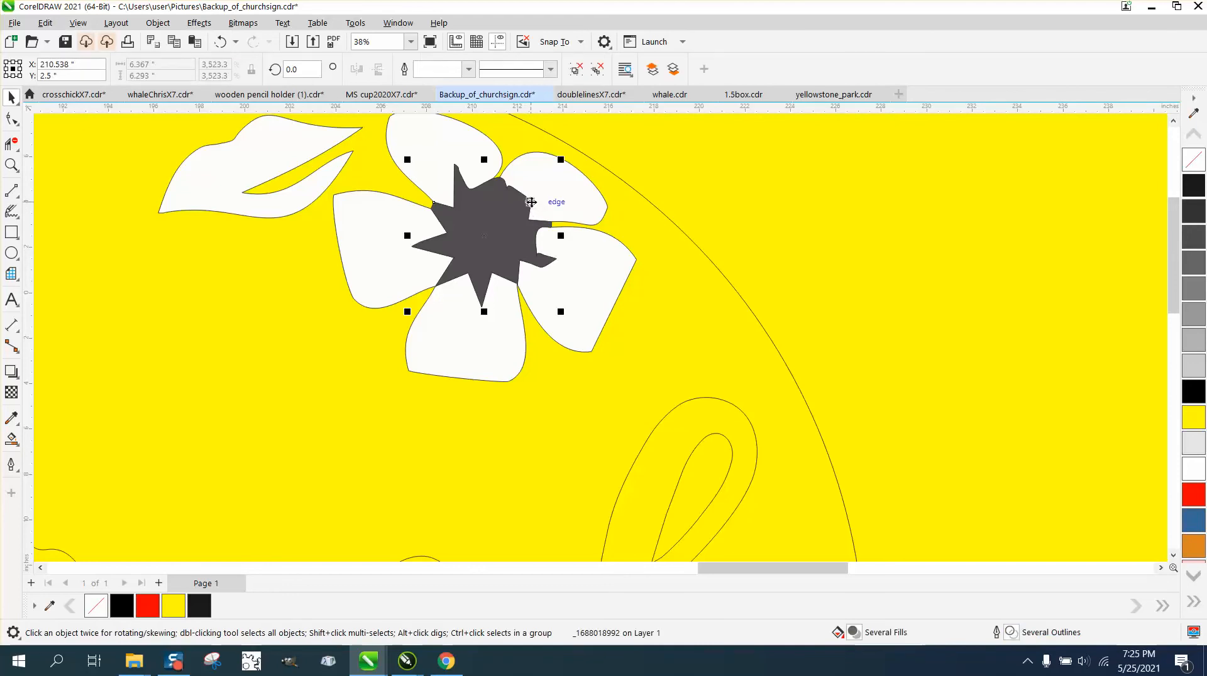
left_click(1194, 186)
key("Right")
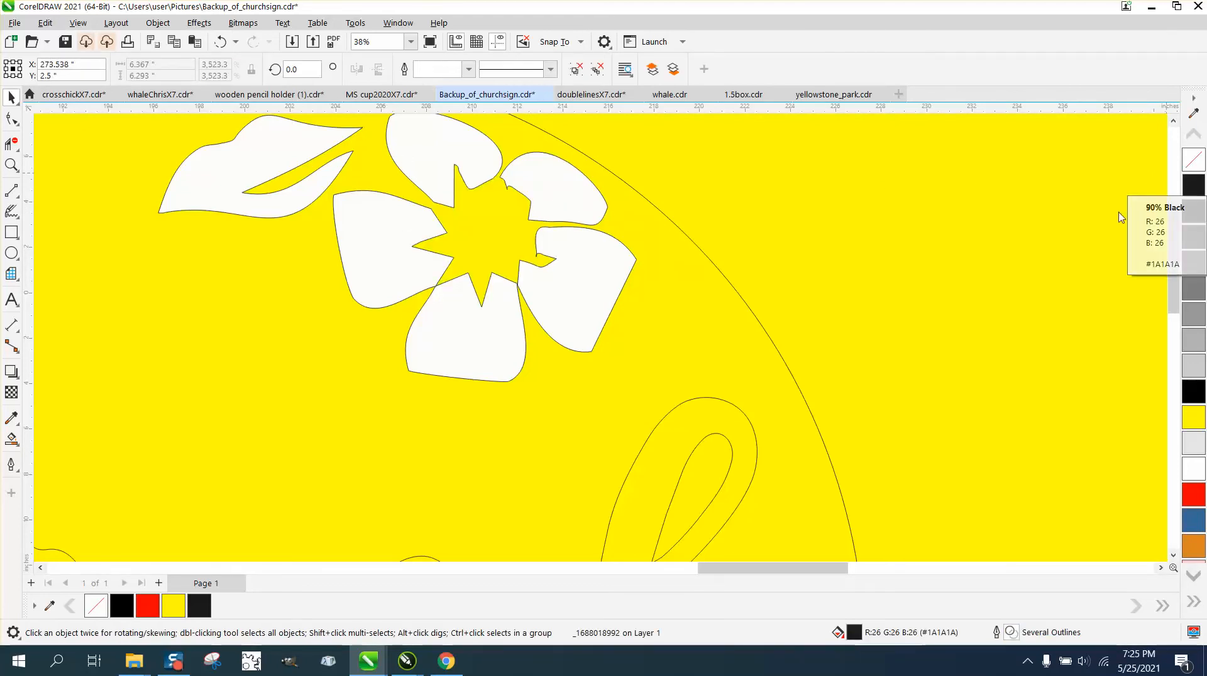
Step: Try to Smart Fill the top flower's left petal in black, undo the fill, and inspect where it meets the lower petal
left_click(11, 439)
left_click(387, 249)
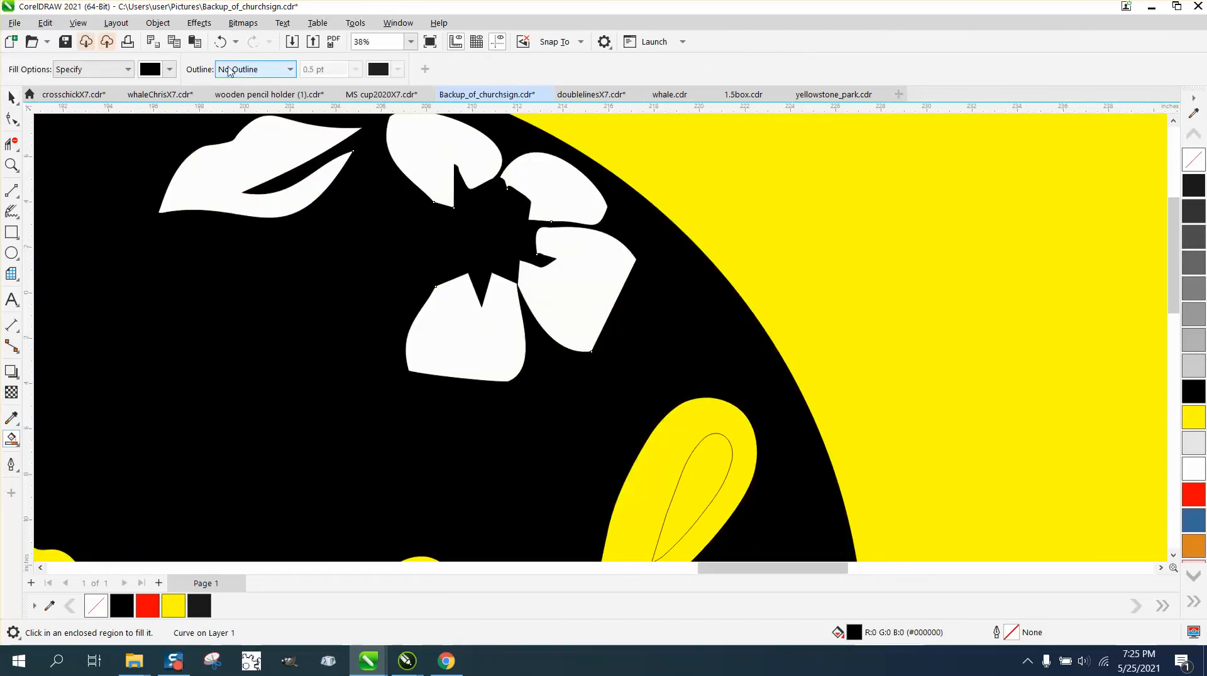
key("ctrl+z")
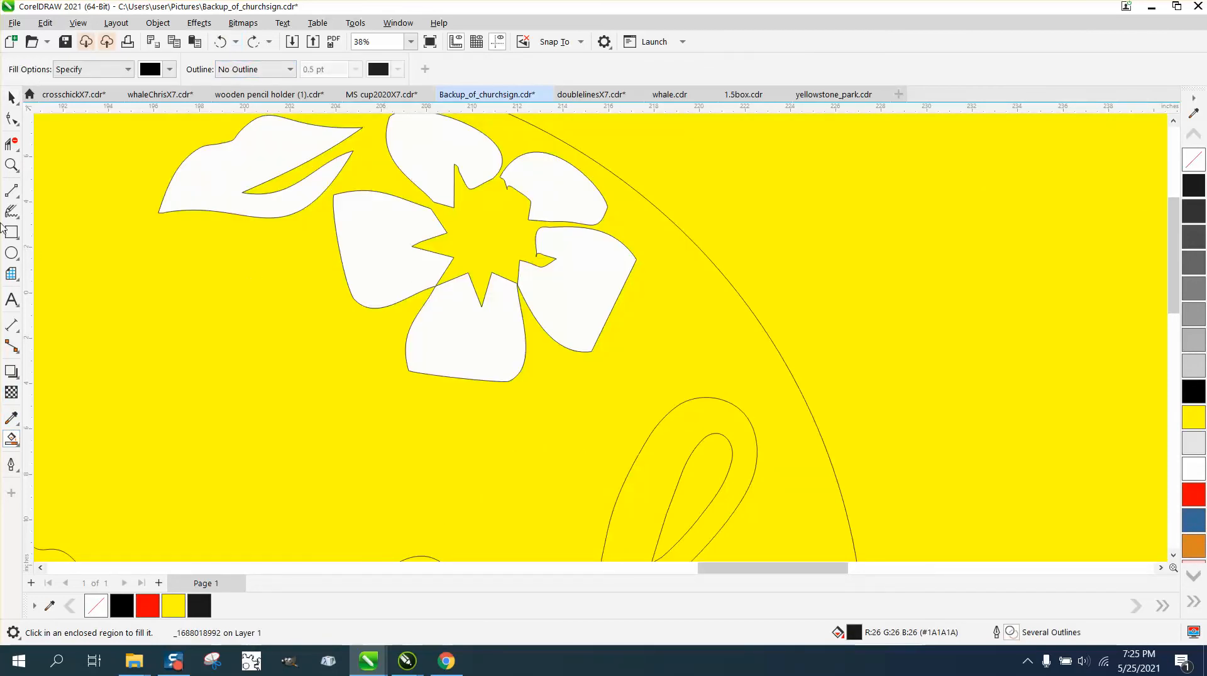
left_click(12, 165)
left_click(512, 301)
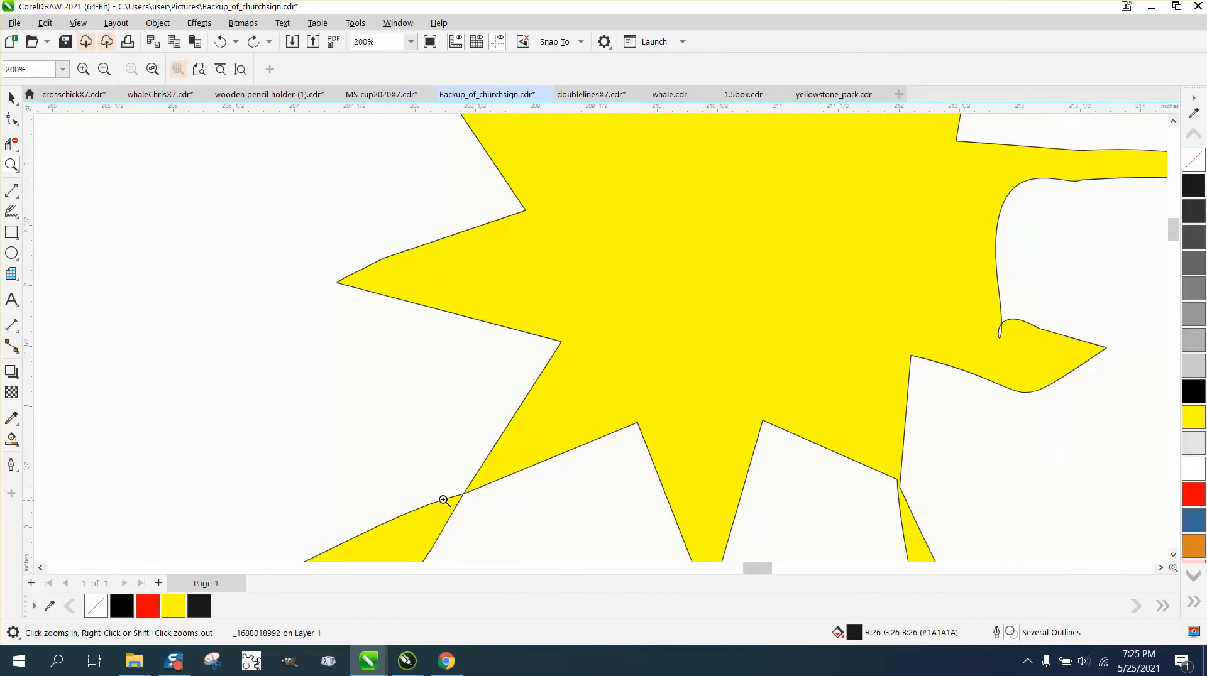
left_click_drag(444, 500, 525, 512)
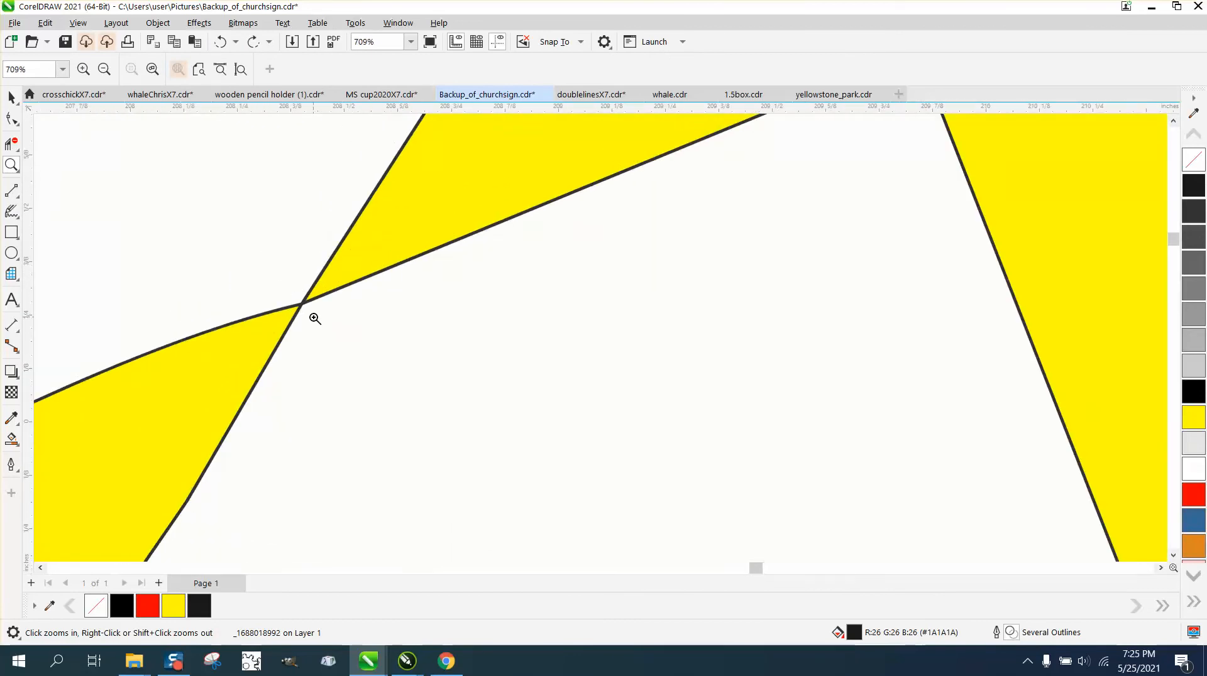
Step: Draw a rectangle about 7.95 by 6.61 inches around the original top flower's left petal
scroll(314, 318, "down", 10)
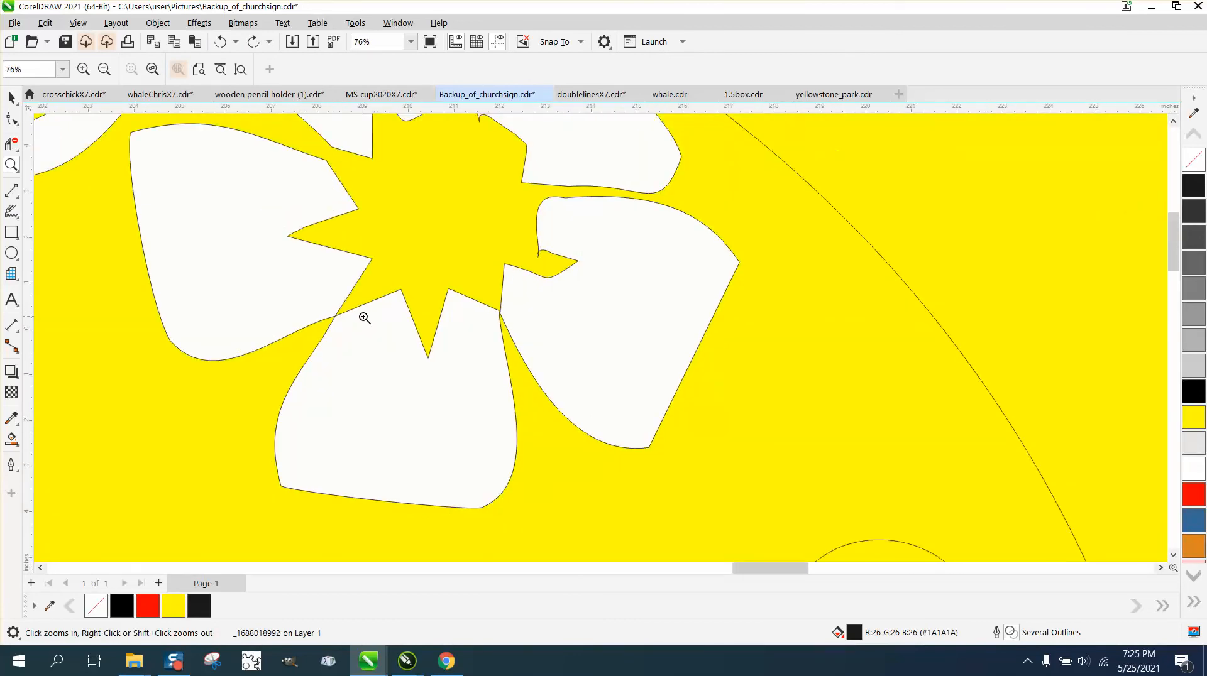
scroll(364, 318, "down", 2)
left_click(11, 232)
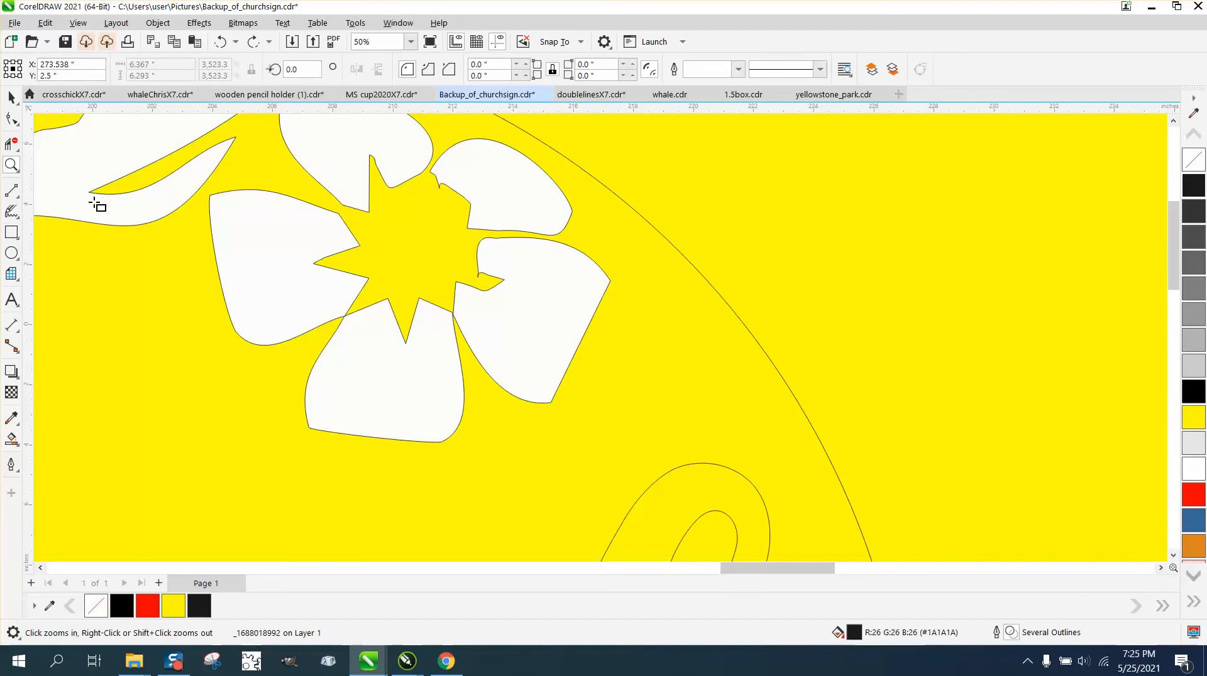
left_click_drag(179, 169, 418, 366)
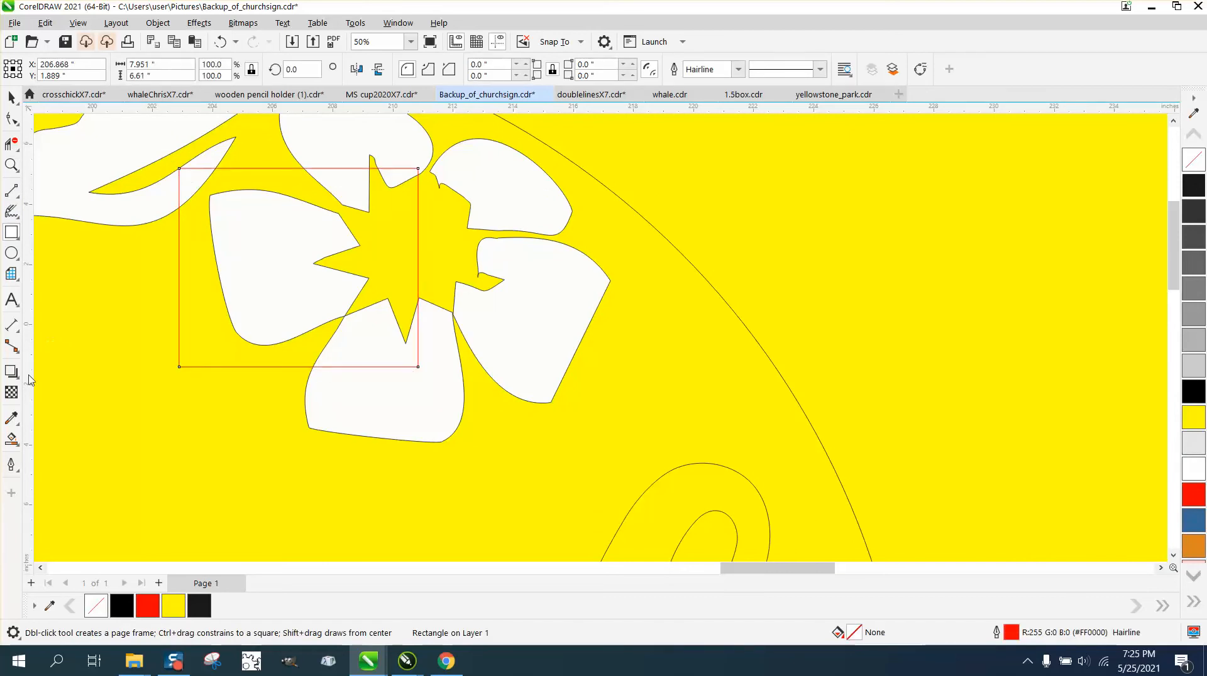
Step: Draw two crossing lines through the left petal and Smart Fill three of its sections in black
left_click(11, 190)
left_click_drag(161, 247, 413, 260)
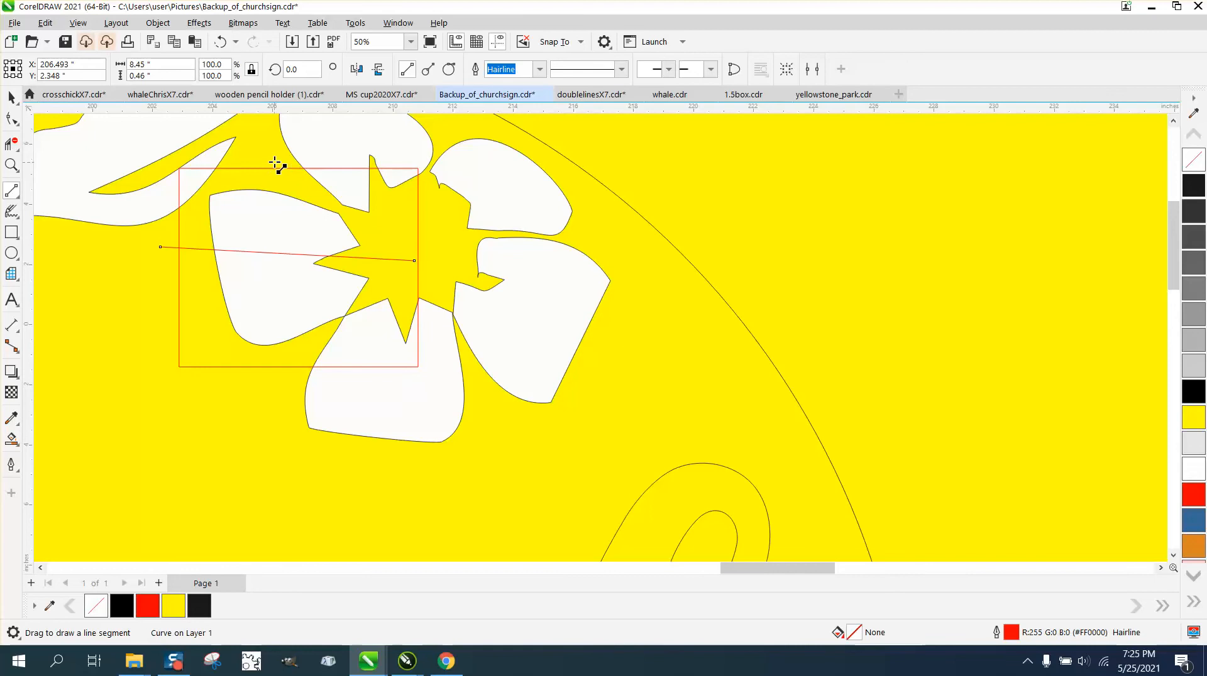
left_click_drag(274, 168, 277, 356)
left_click(11, 439)
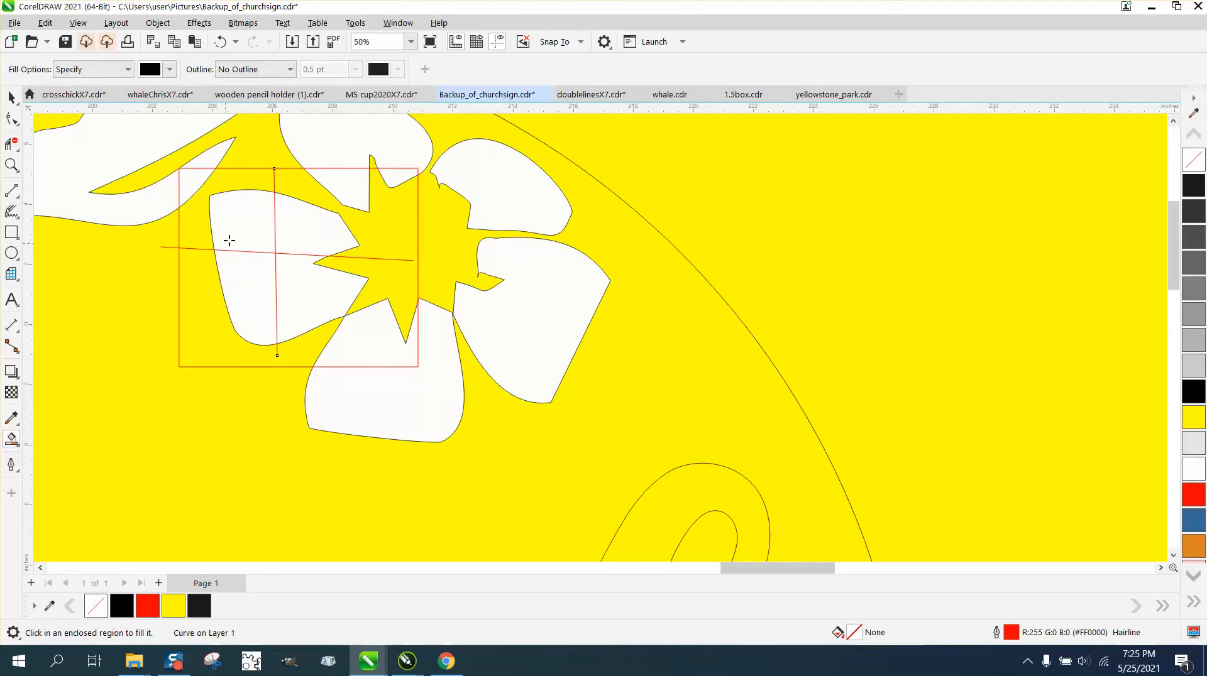
left_click(256, 219)
left_click(251, 295)
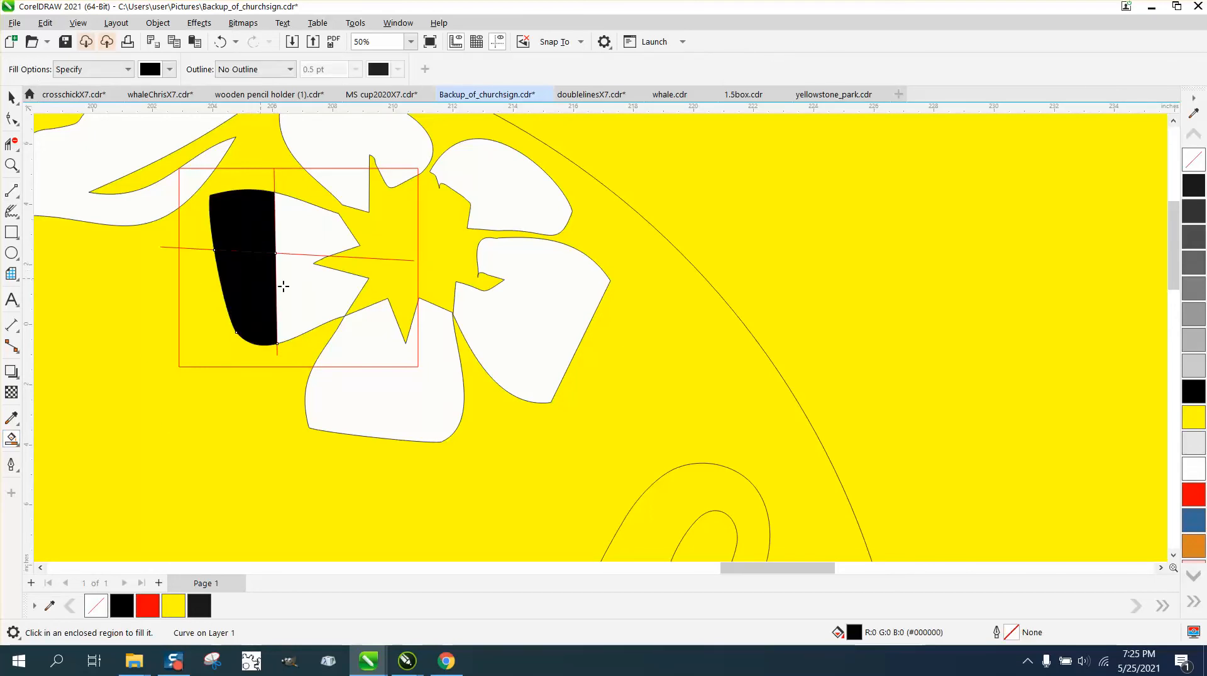
left_click(309, 239)
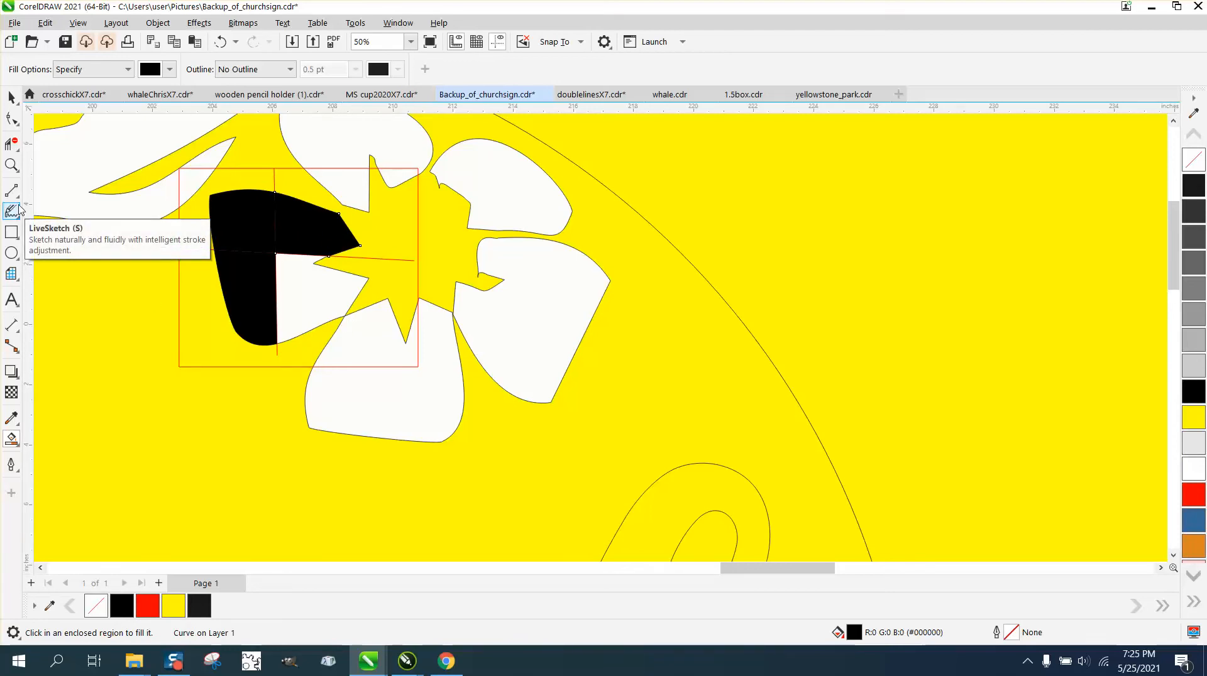
Step: Undo the petal's section fills and both crossing lines, keeping the surrounding rectangle
left_click(219, 43)
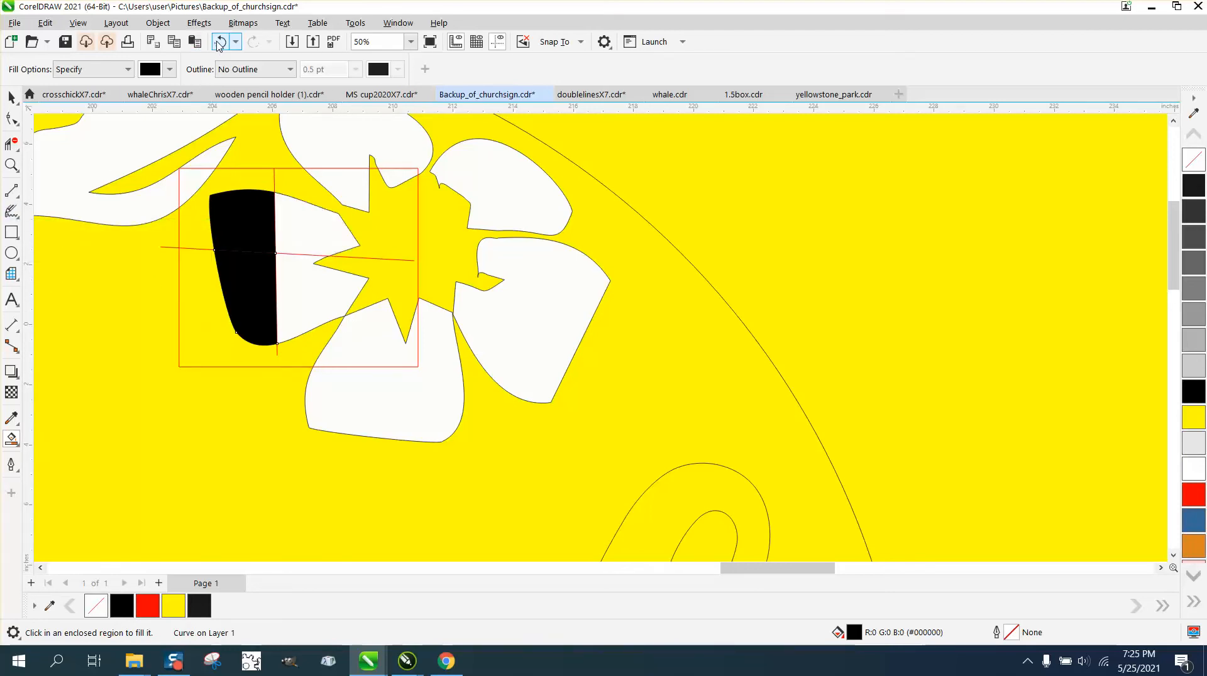
left_click(219, 43)
left_click(218, 43)
left_click(218, 43)
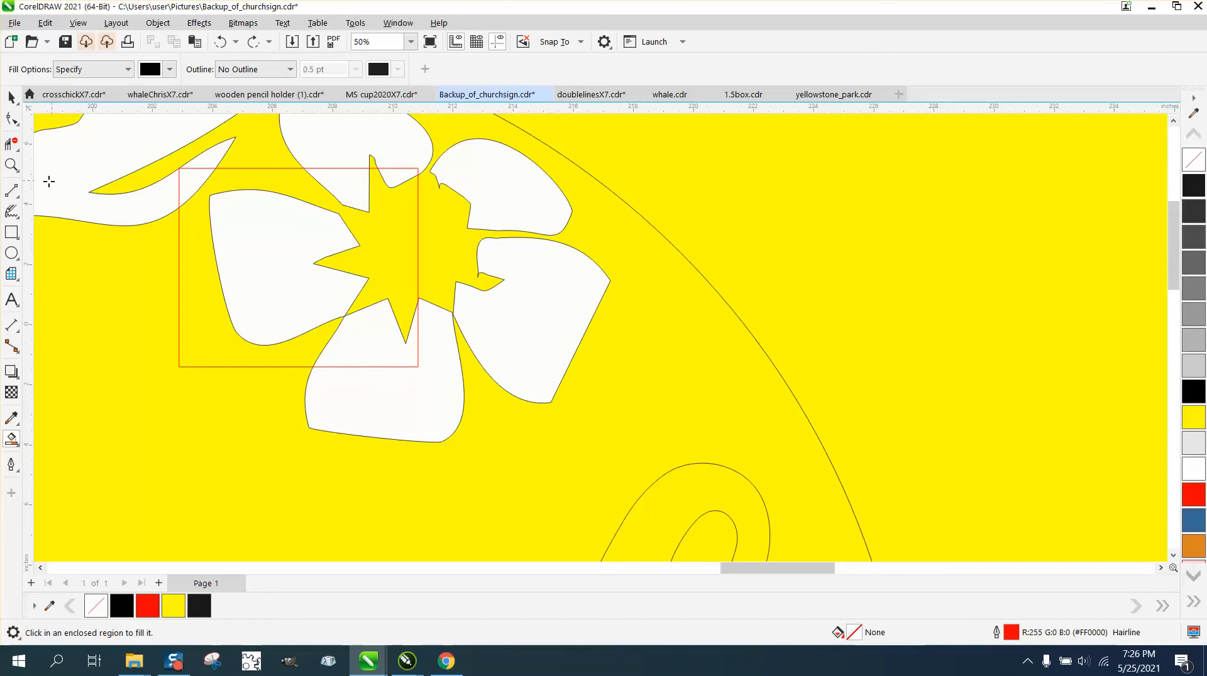
Step: Draw a freehand line about 0.29 by 0.21 inches across the left petal's corner where it touches the lower petal
left_click(12, 165)
left_click_drag(349, 276, 418, 370)
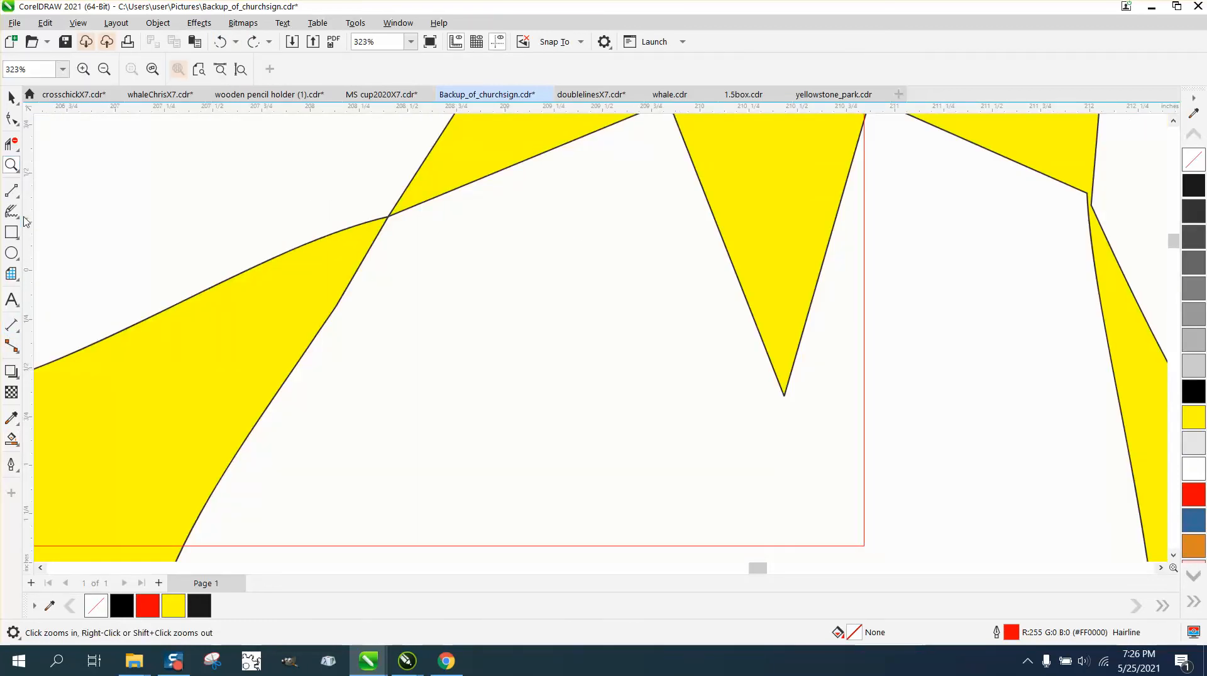
left_click(13, 192)
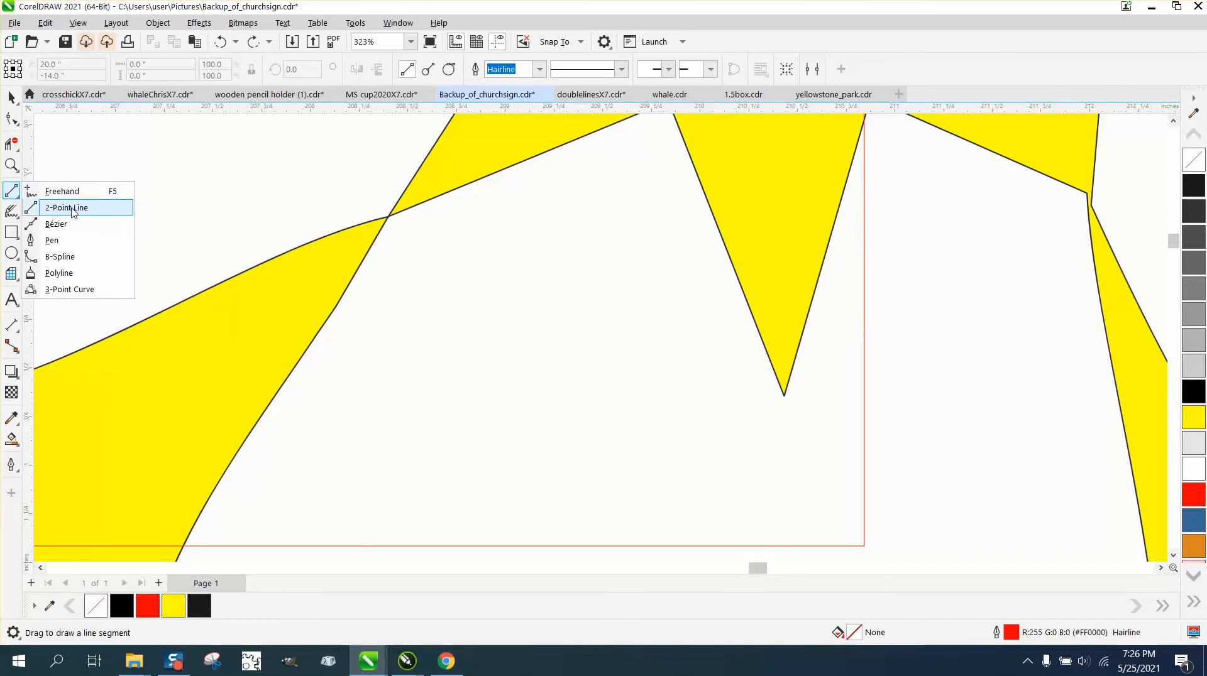
left_click(60, 191)
left_click_drag(409, 186, 354, 224)
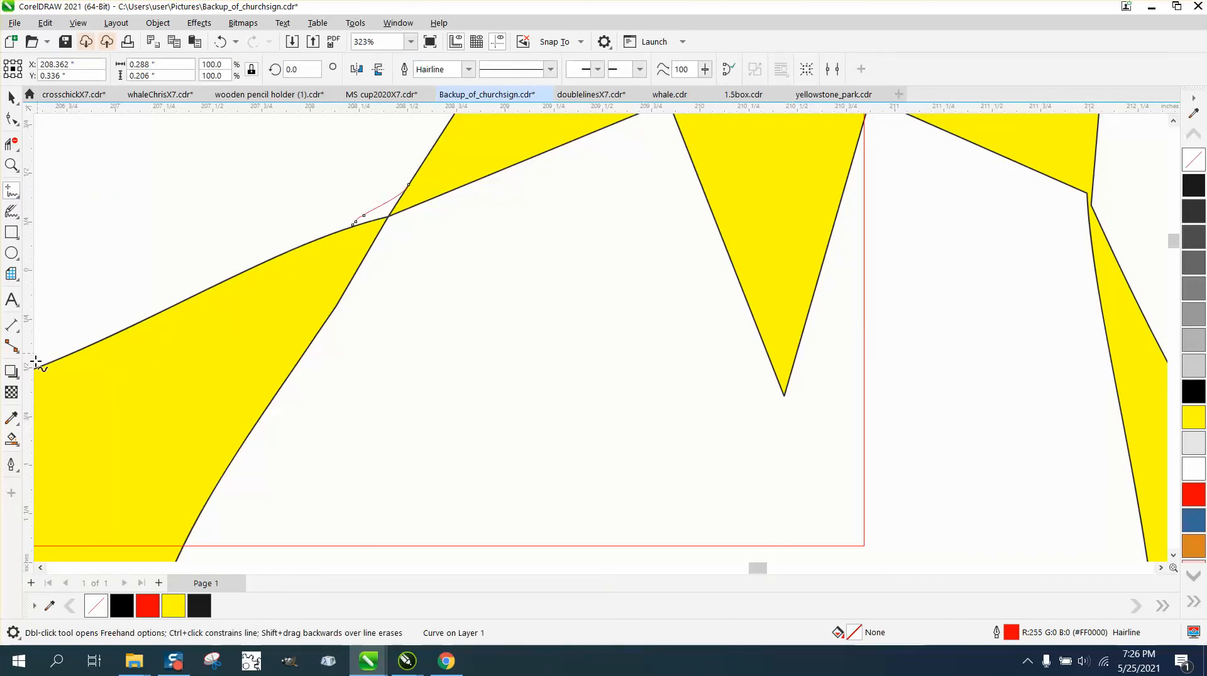
Step: Try to Smart Fill the left petal in black against the new freehand line, and undo the fill
left_click(11, 439)
left_click(216, 211)
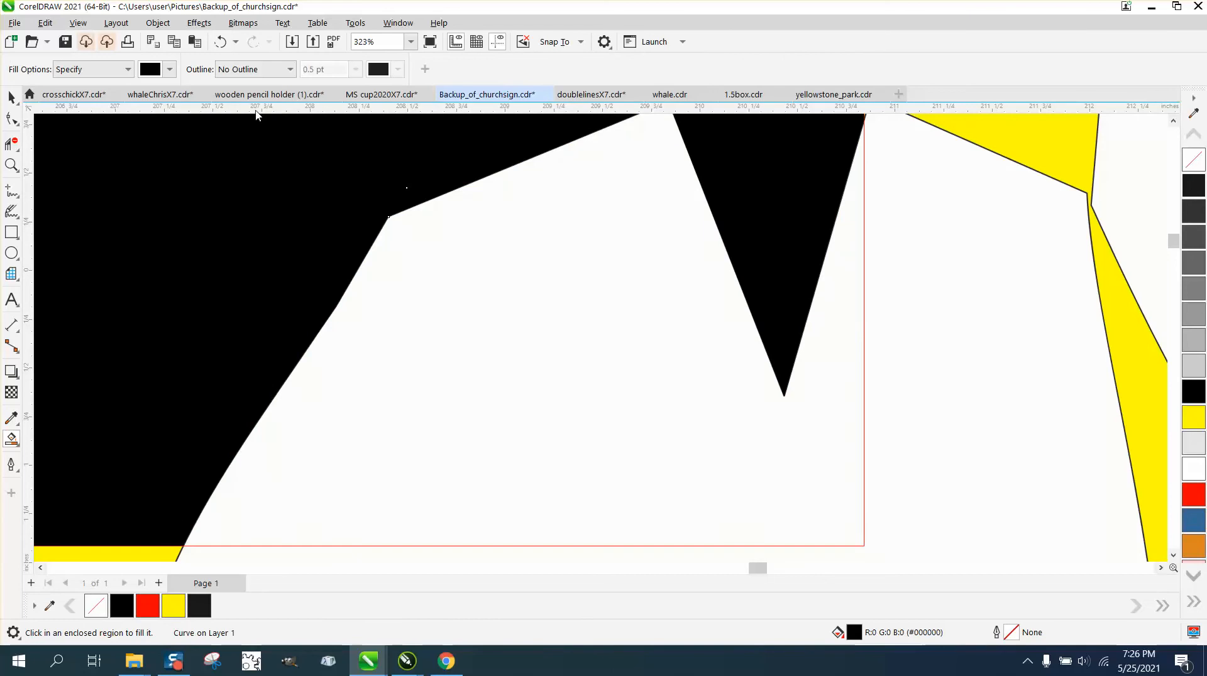
left_click(220, 41)
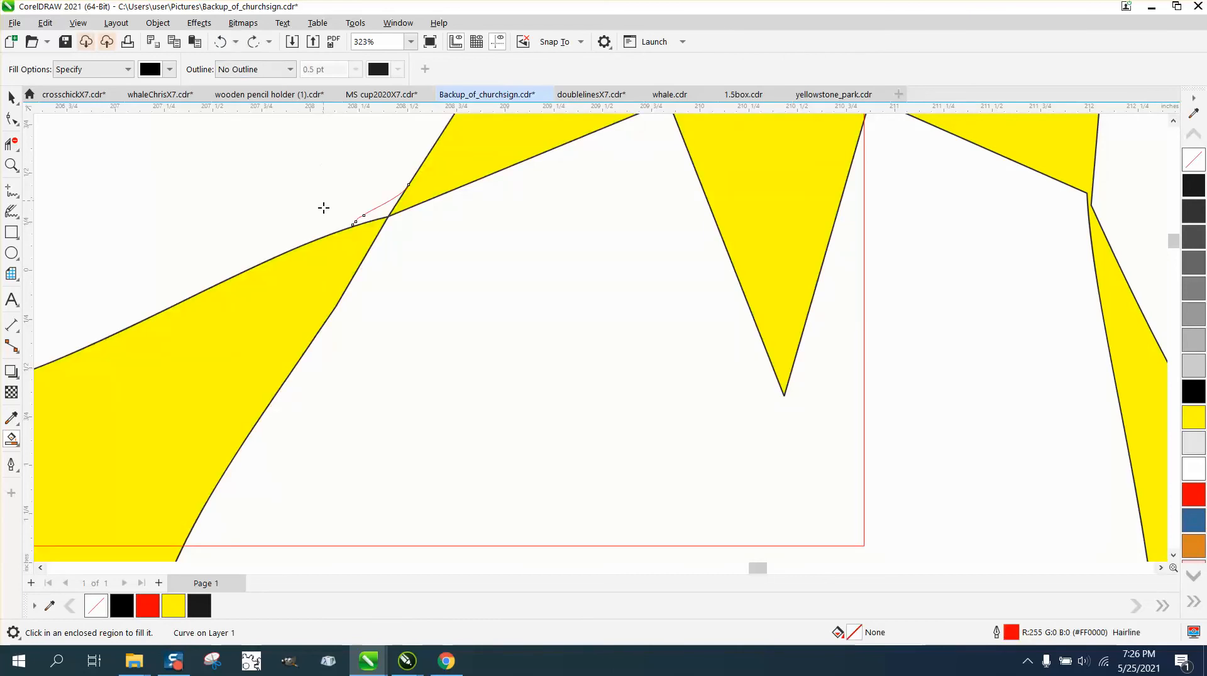
Step: Extend both end nodes of the freehand line past the petal's outline so that it crosses the edges
left_click(11, 165)
left_click_drag(269, 167, 560, 315)
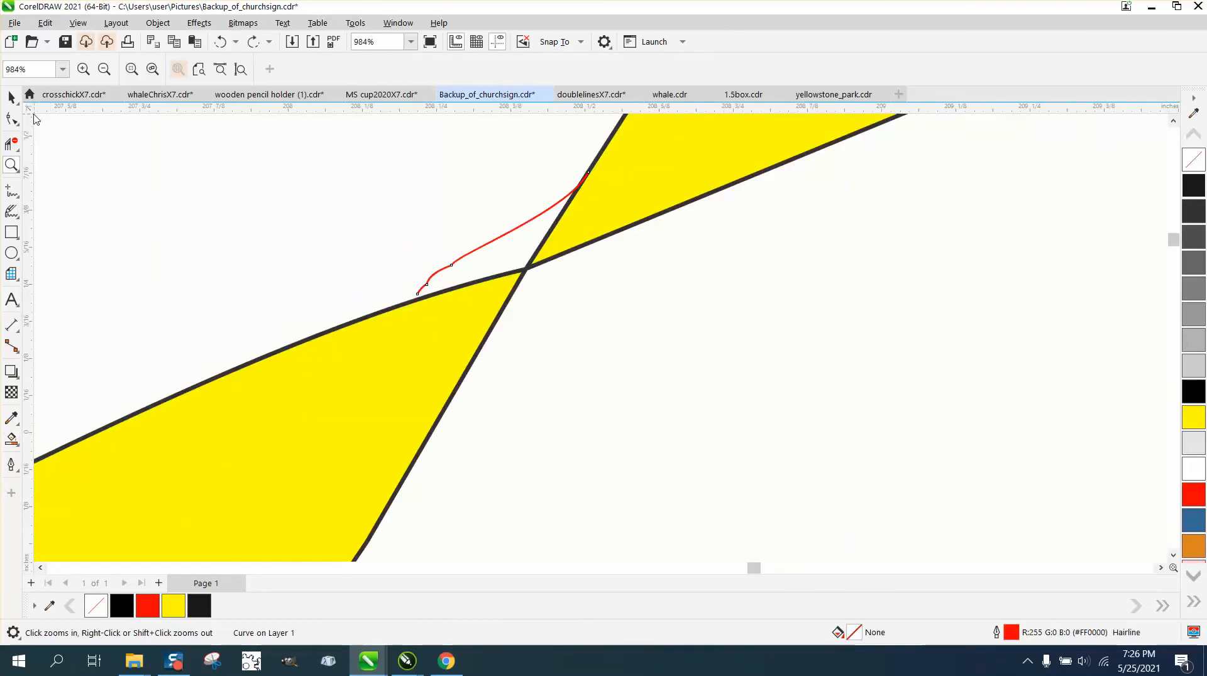
left_click(11, 119)
left_click_drag(417, 293, 401, 339)
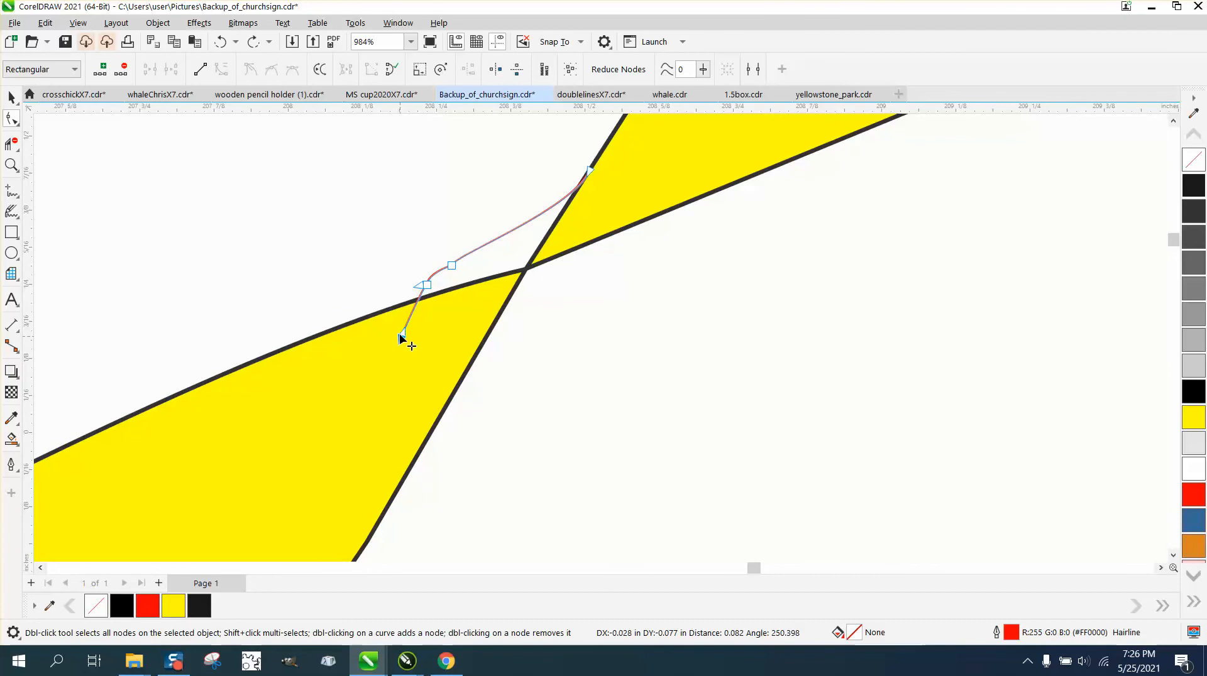
left_click_drag(589, 169, 608, 171)
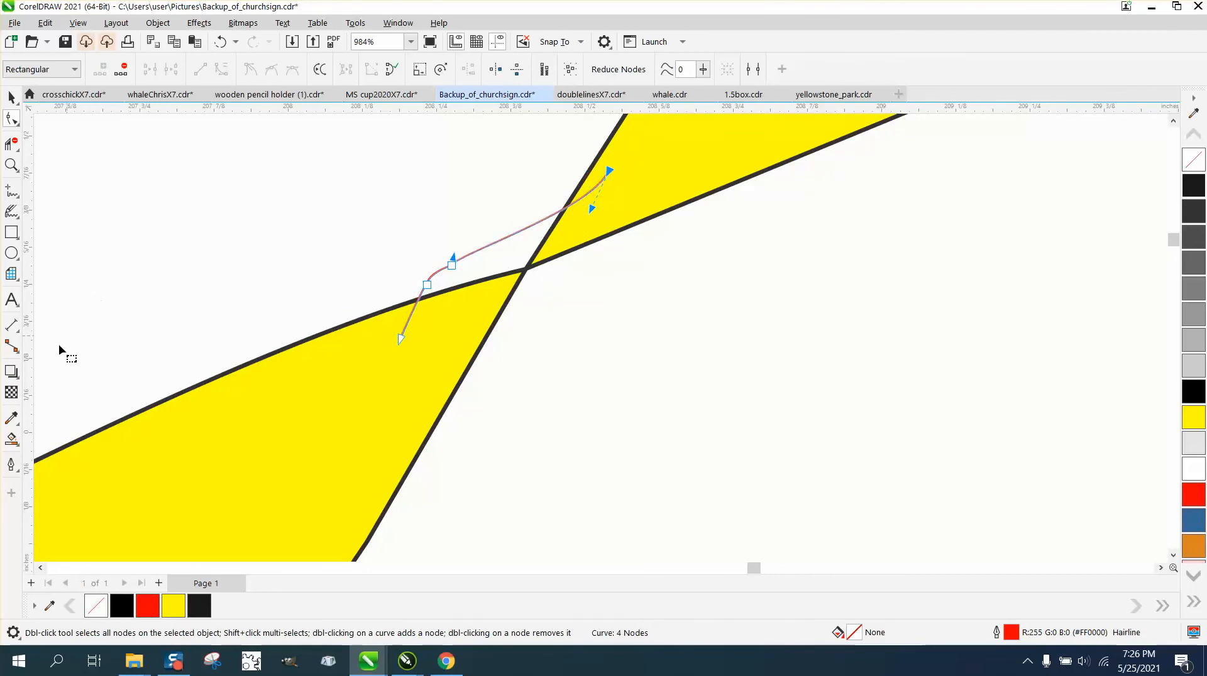
Step: Smart Fill the closed-off left petal in black and undo the fill
left_click(11, 438)
scroll(270, 248, "down", 2)
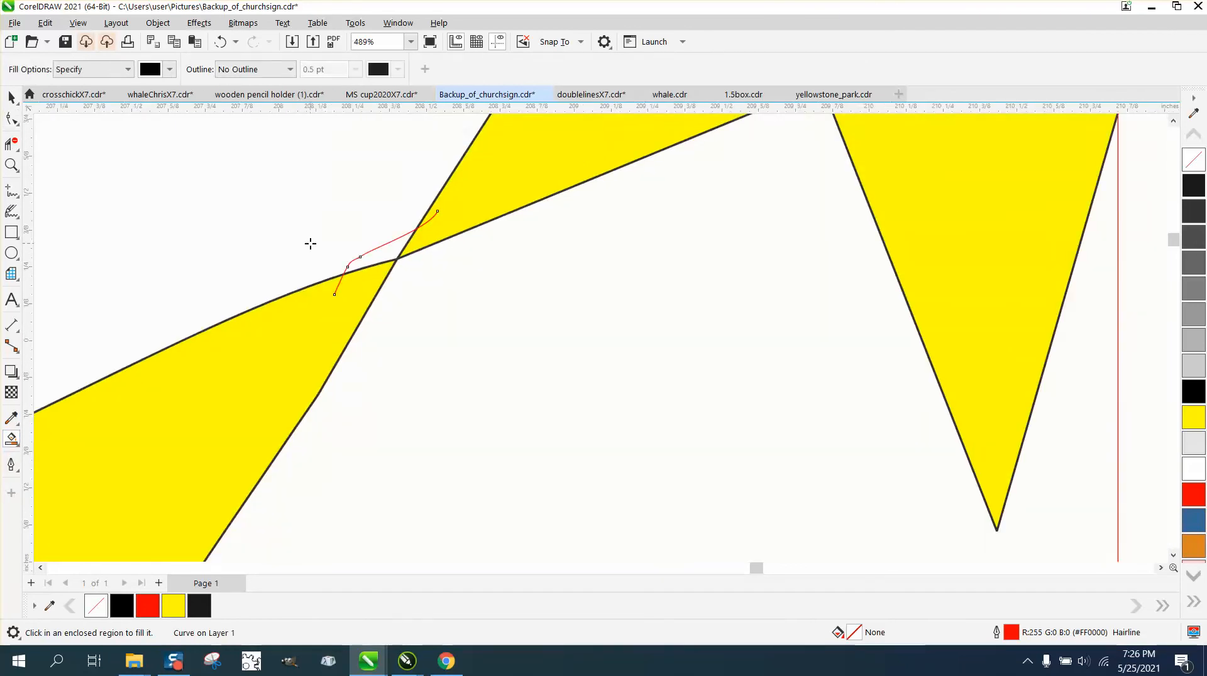
scroll(311, 244, "down", 3)
left_click(281, 221)
scroll(227, 237, "down", 1)
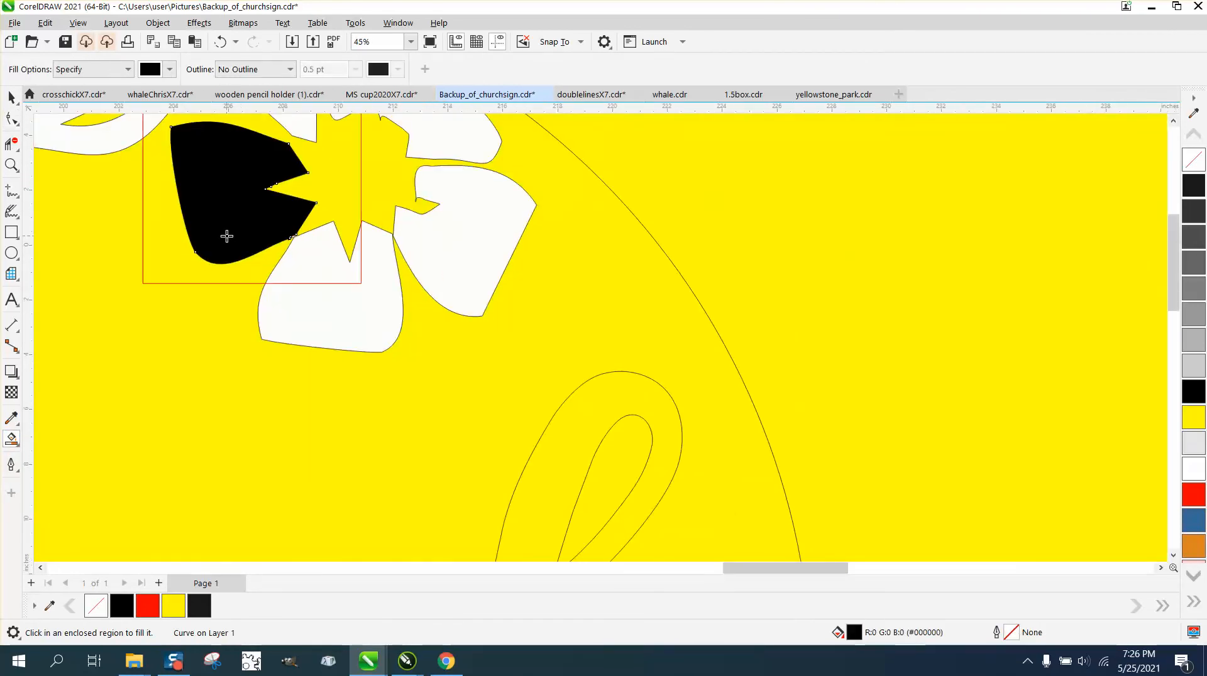
key("ctrl+z")
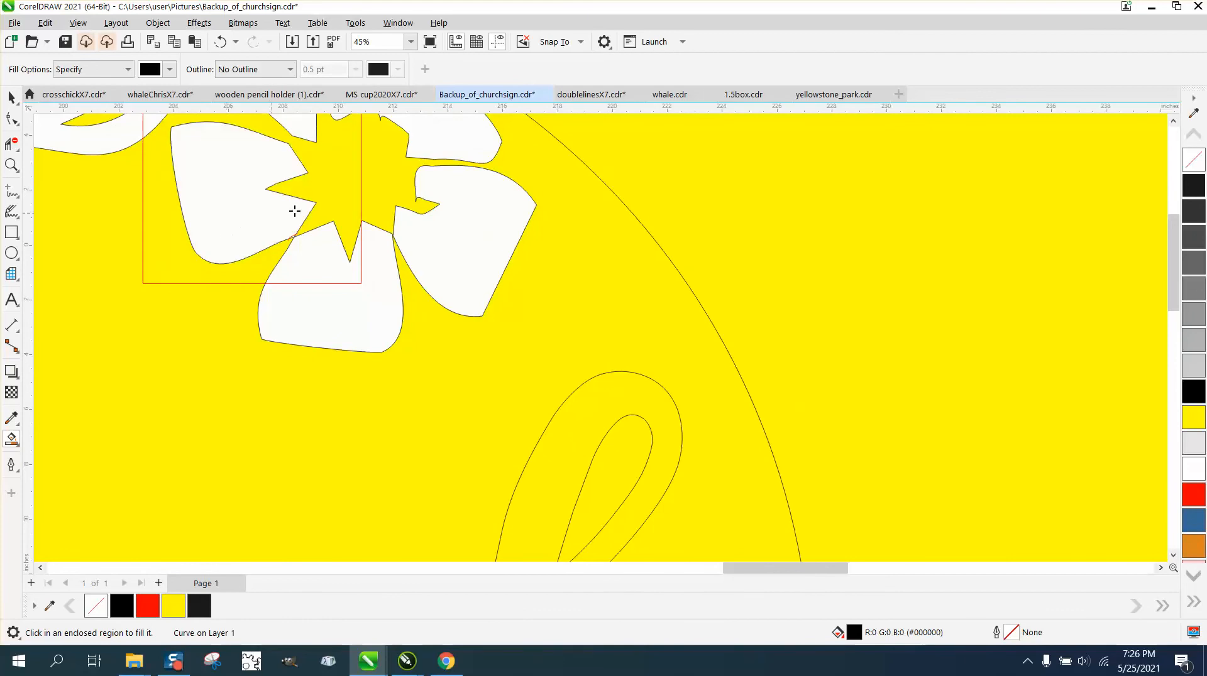
Step: Remove the fill and outline from the spiky centre of the rebuilt design's top flower
scroll(295, 212, "down", 2)
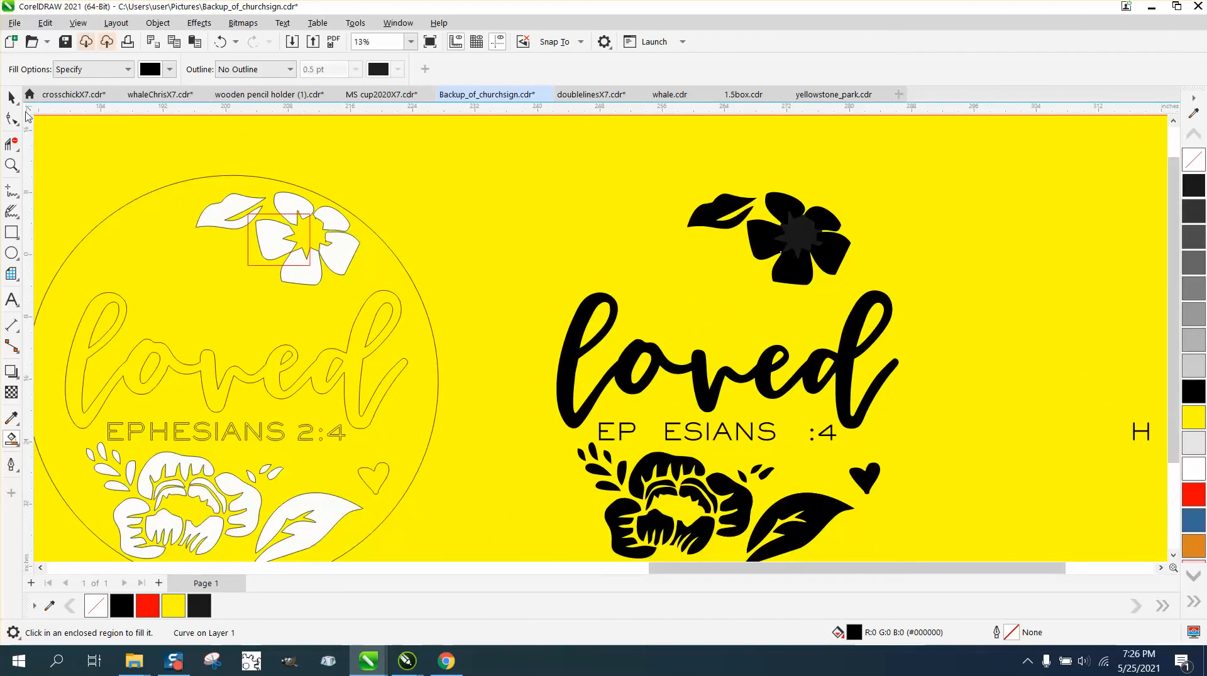
left_click(11, 98)
left_click(801, 236)
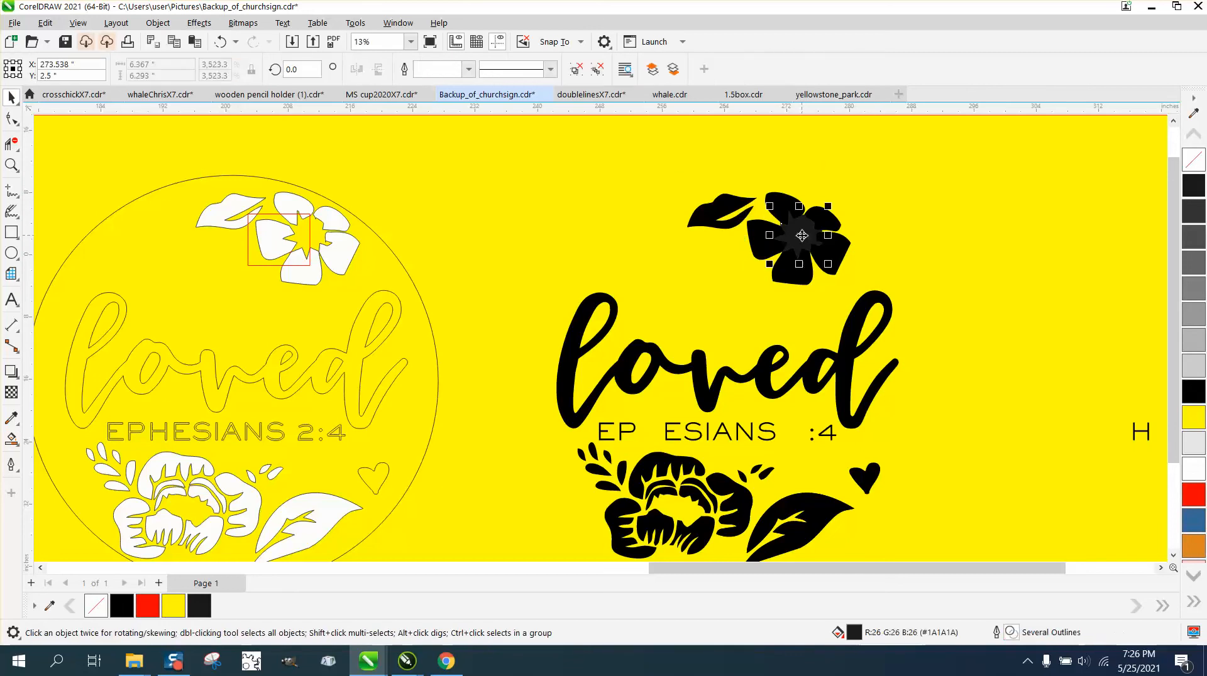
left_click(1198, 171)
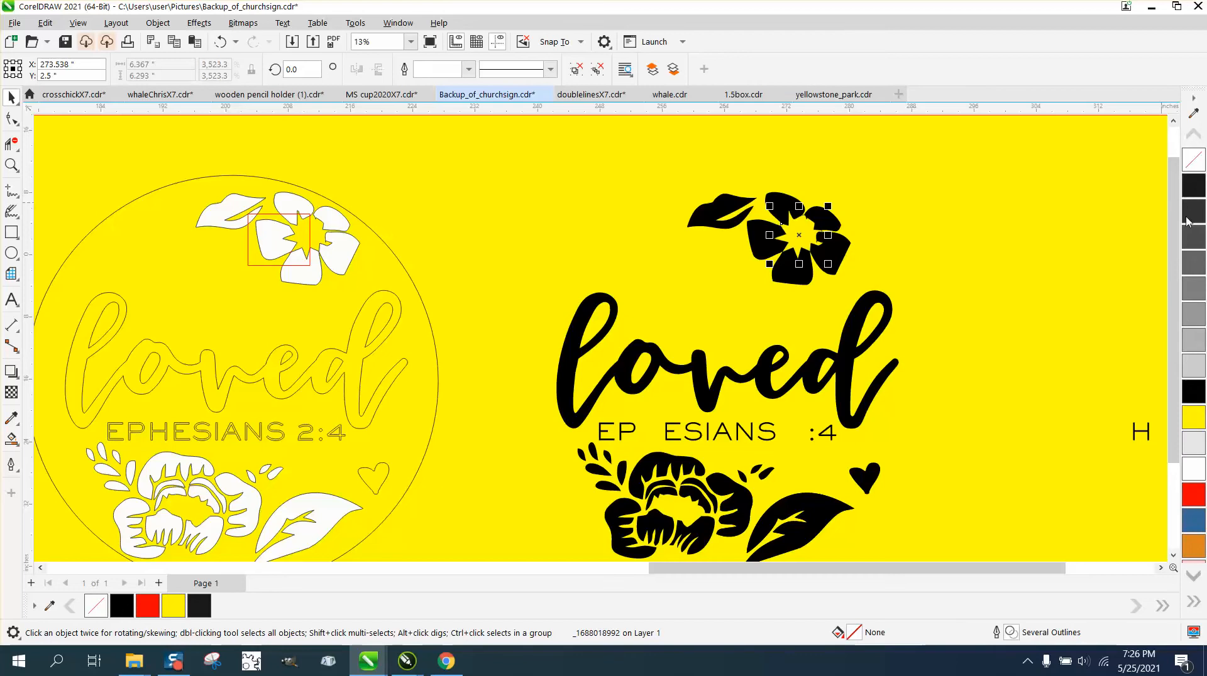
right_click(1193, 159)
scroll(859, 243, "down", 1)
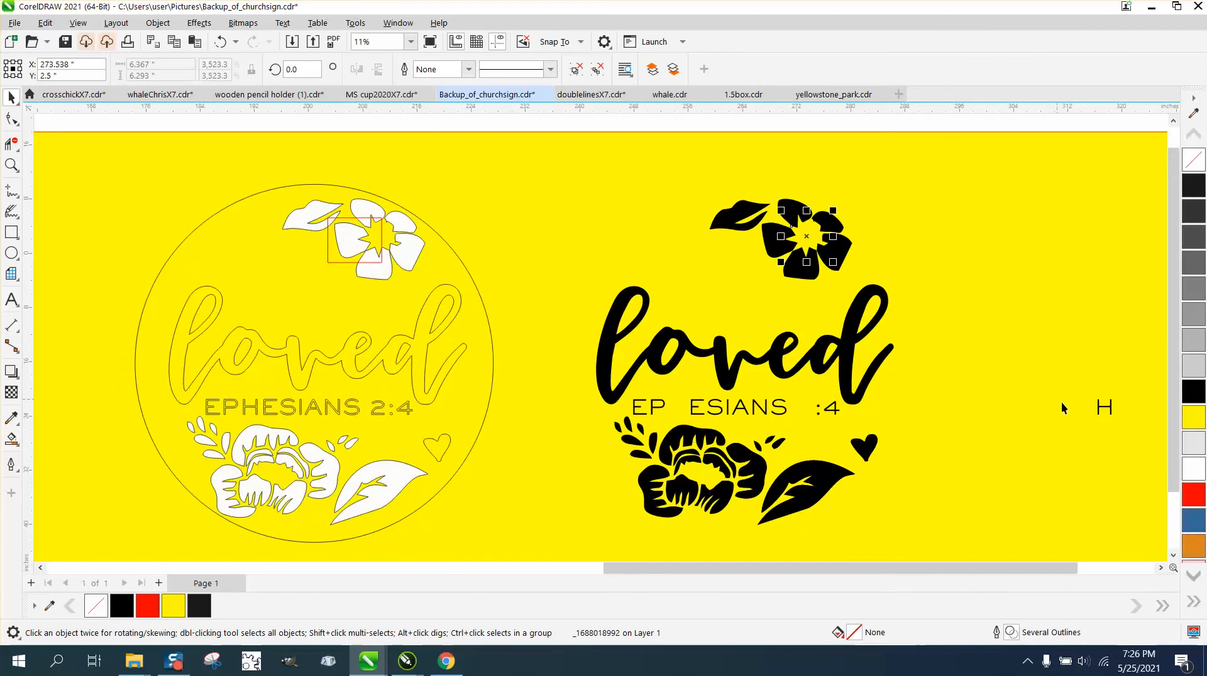
Step: Nudge the stray black "H" and "2" 63 inches left into their gaps in the rebuilt "EPHESIANS 2:4" line
left_click(1102, 409)
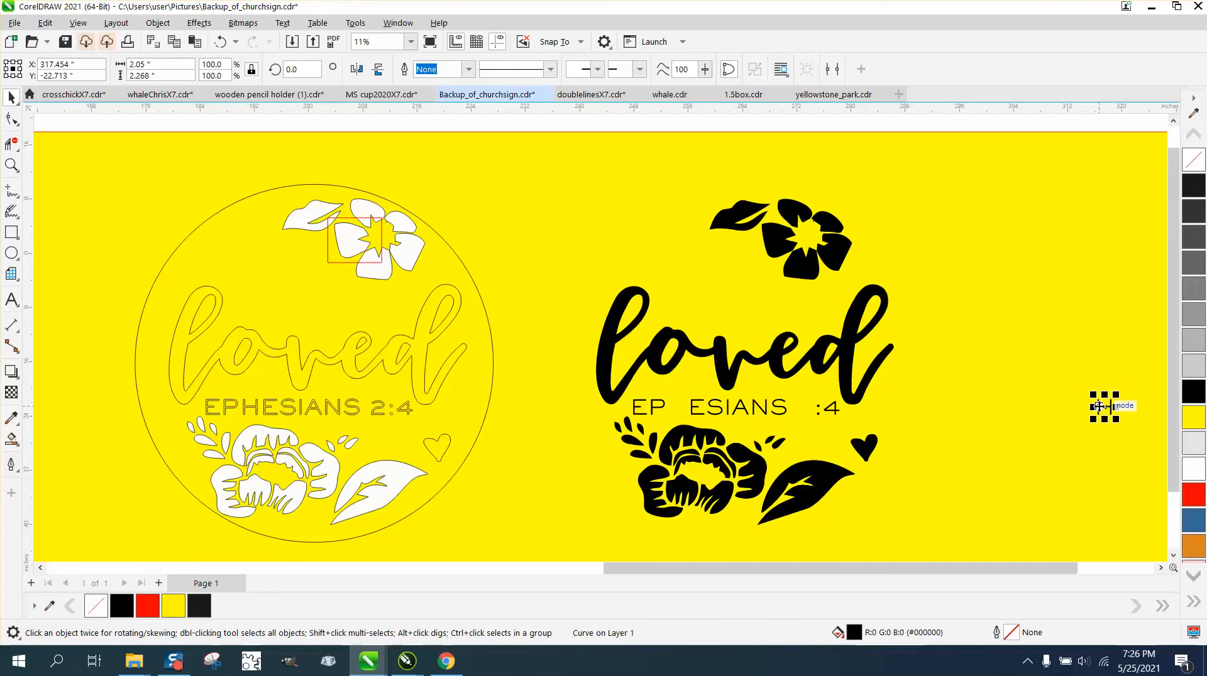
key("Left")
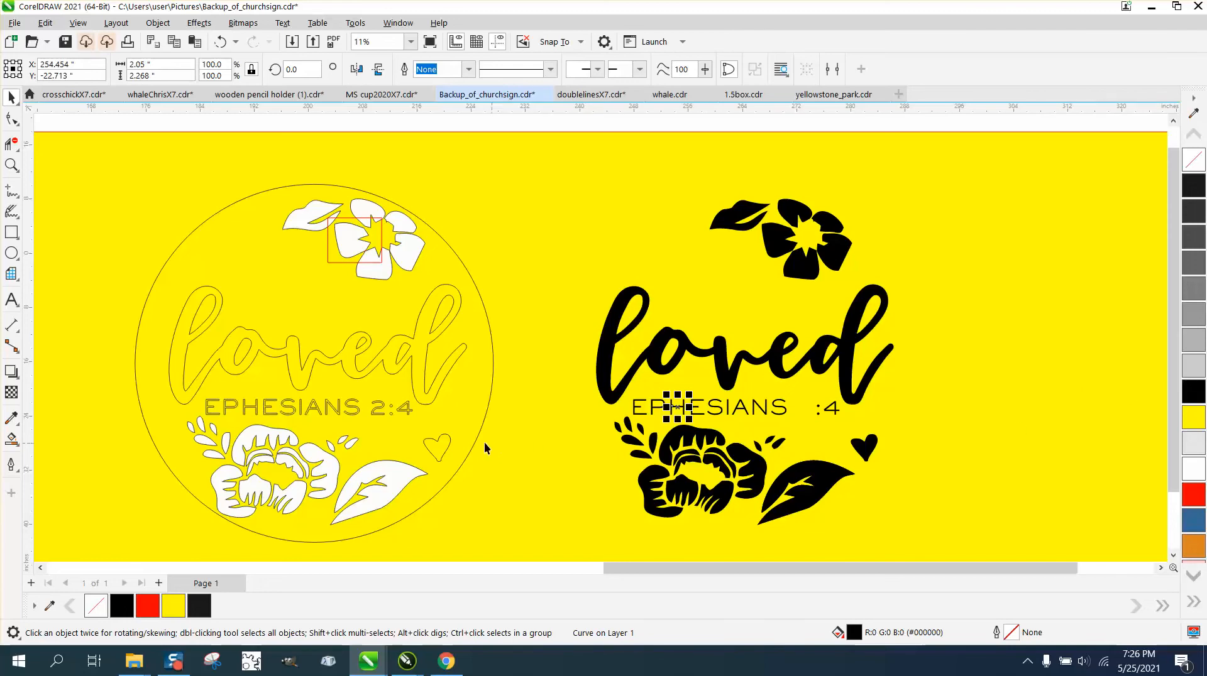
scroll(816, 426, "down", 1)
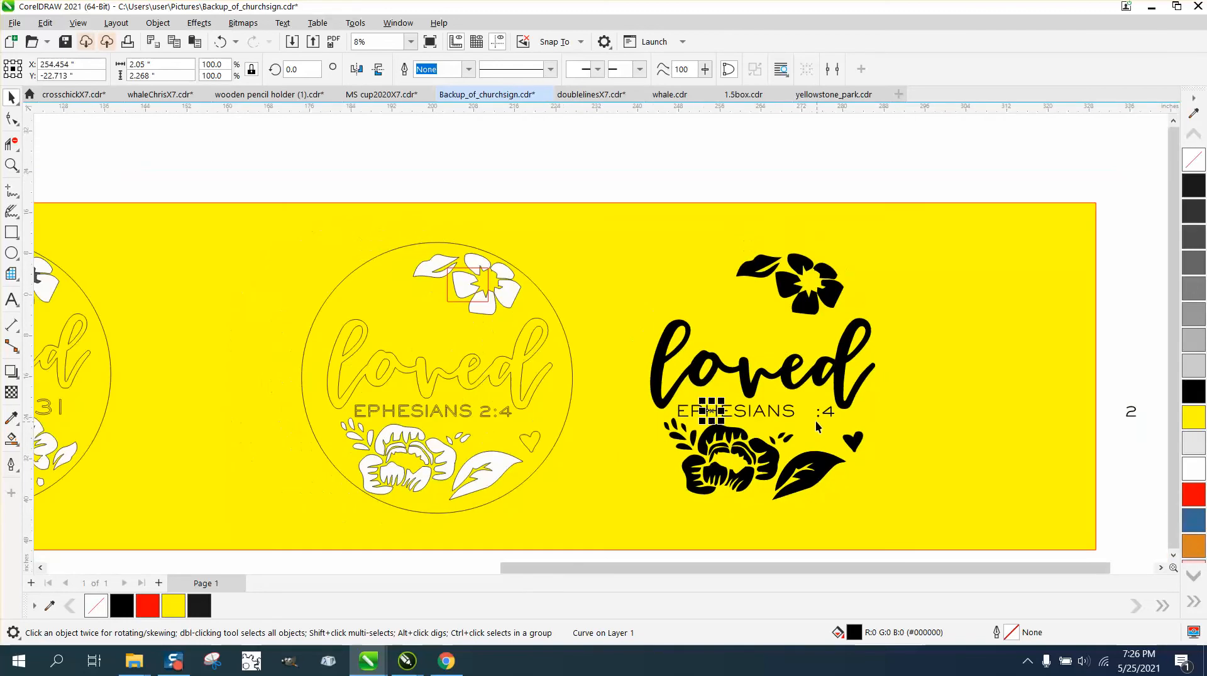
left_click(1130, 413)
left_click(1129, 413)
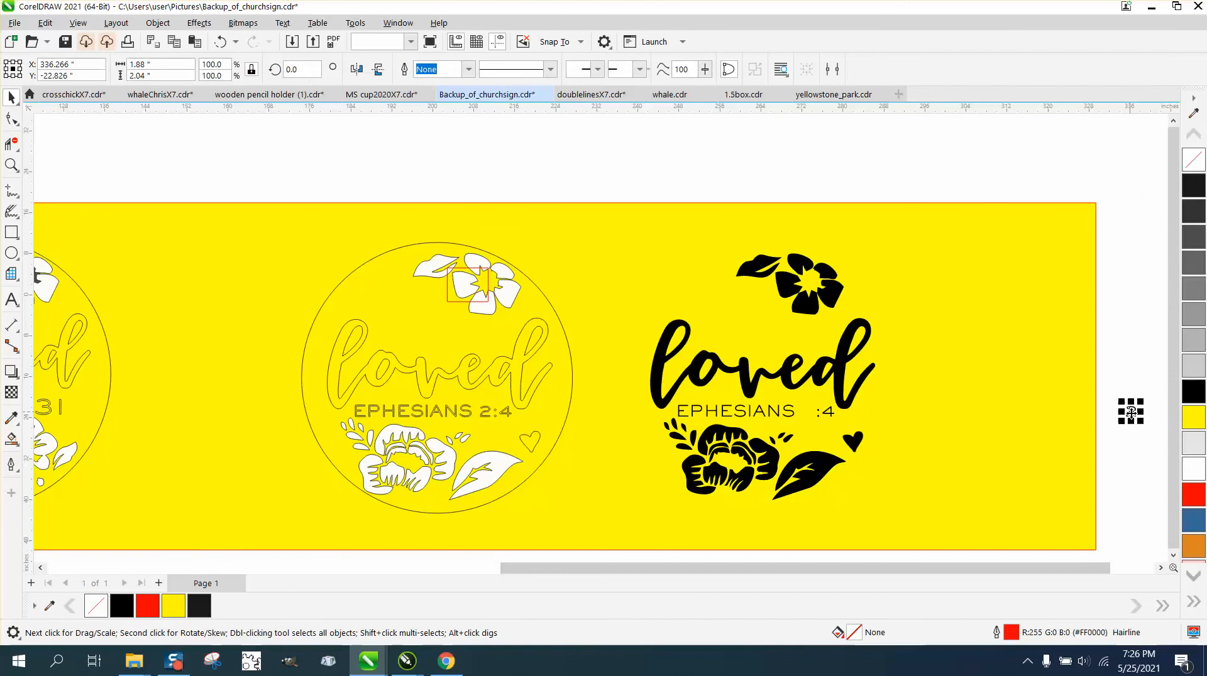
key("Left")
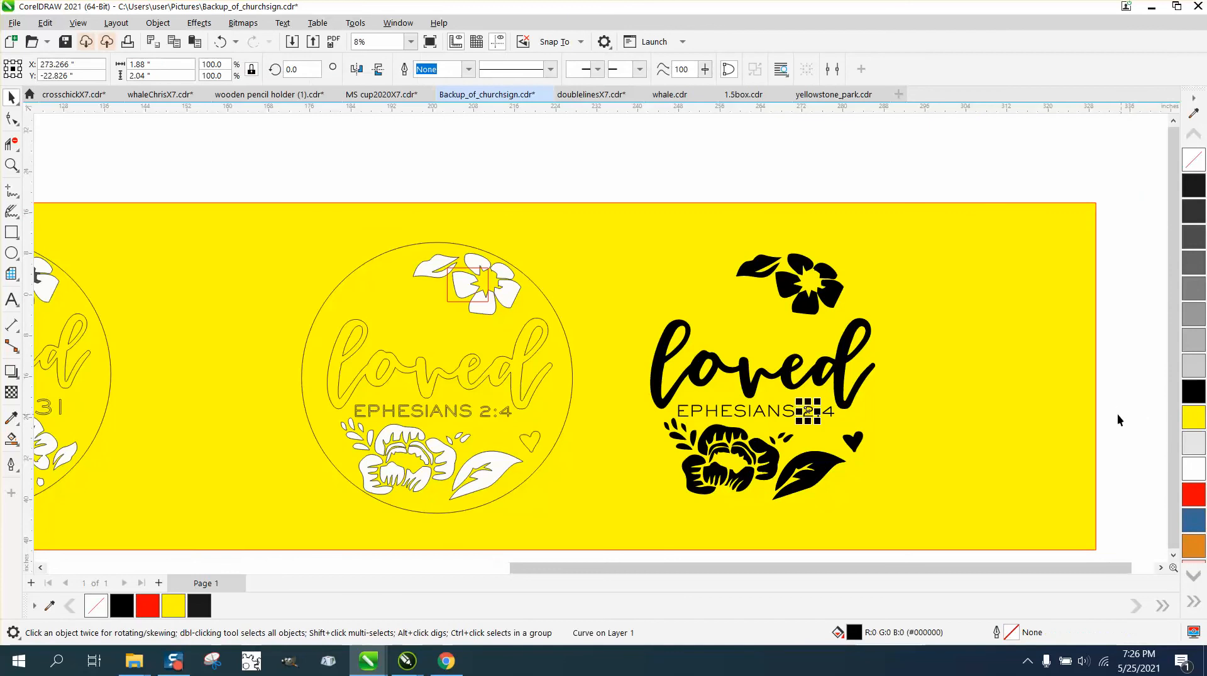
Step: Remove the black fill from every shape of the rebuilt "loved" design
left_click(538, 291)
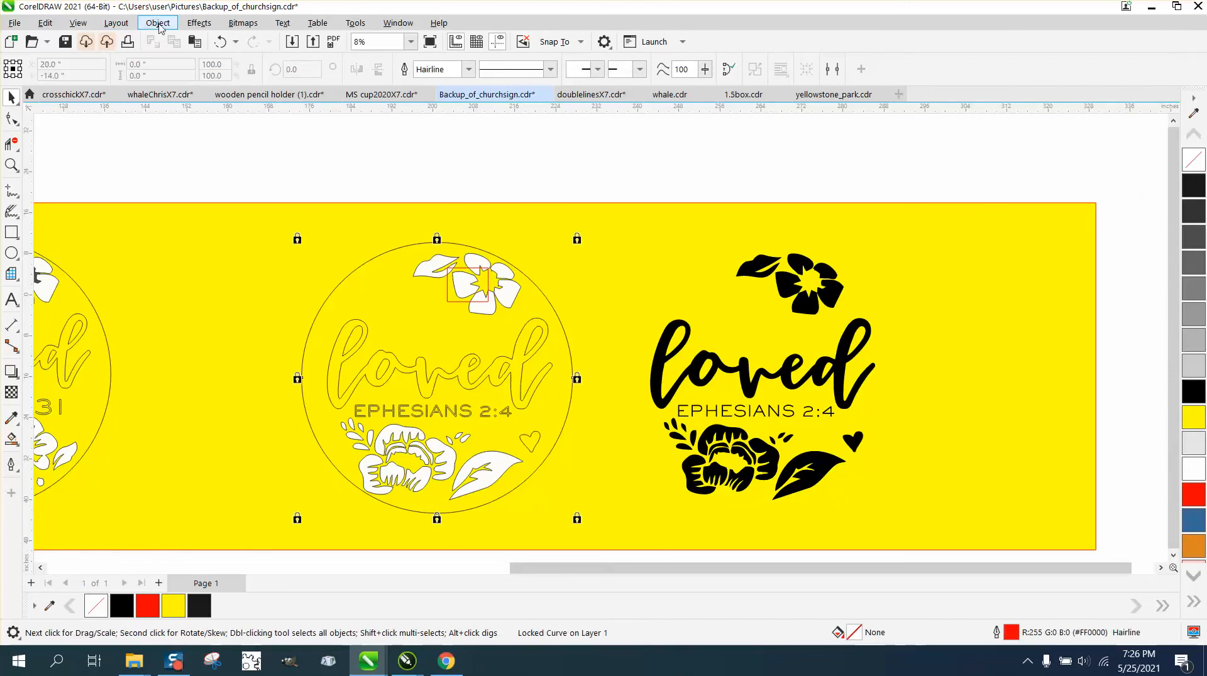
left_click_drag(614, 186, 976, 553)
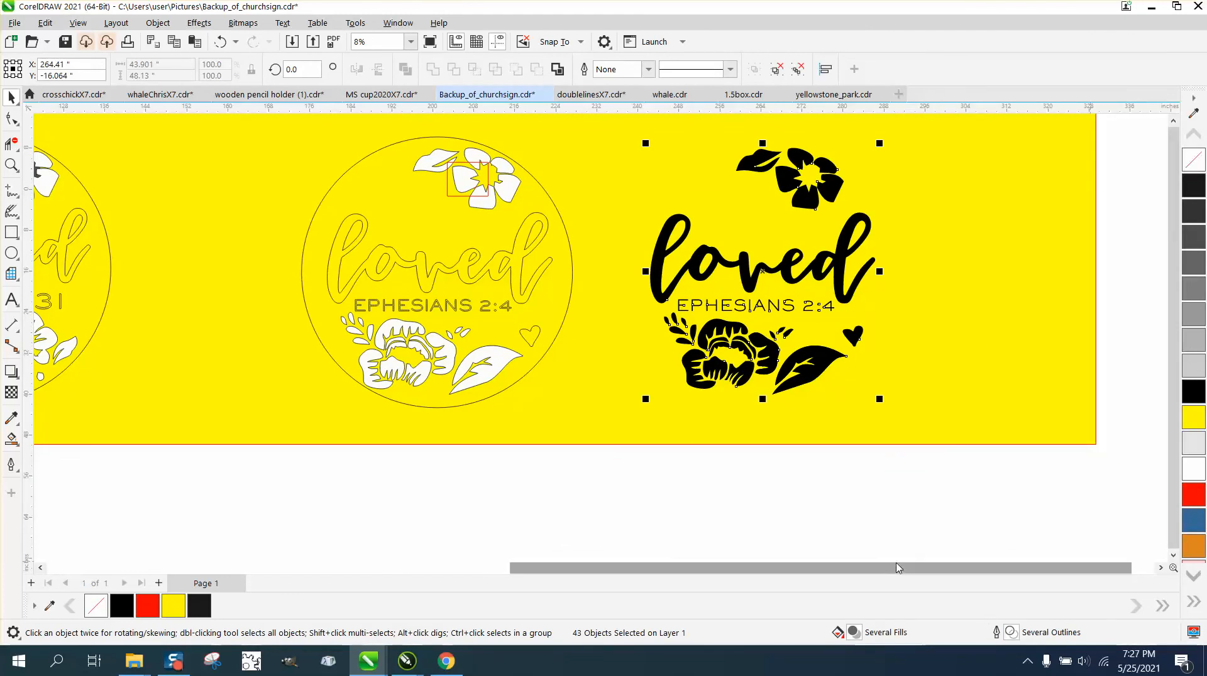
scroll(846, 563, "down", 1)
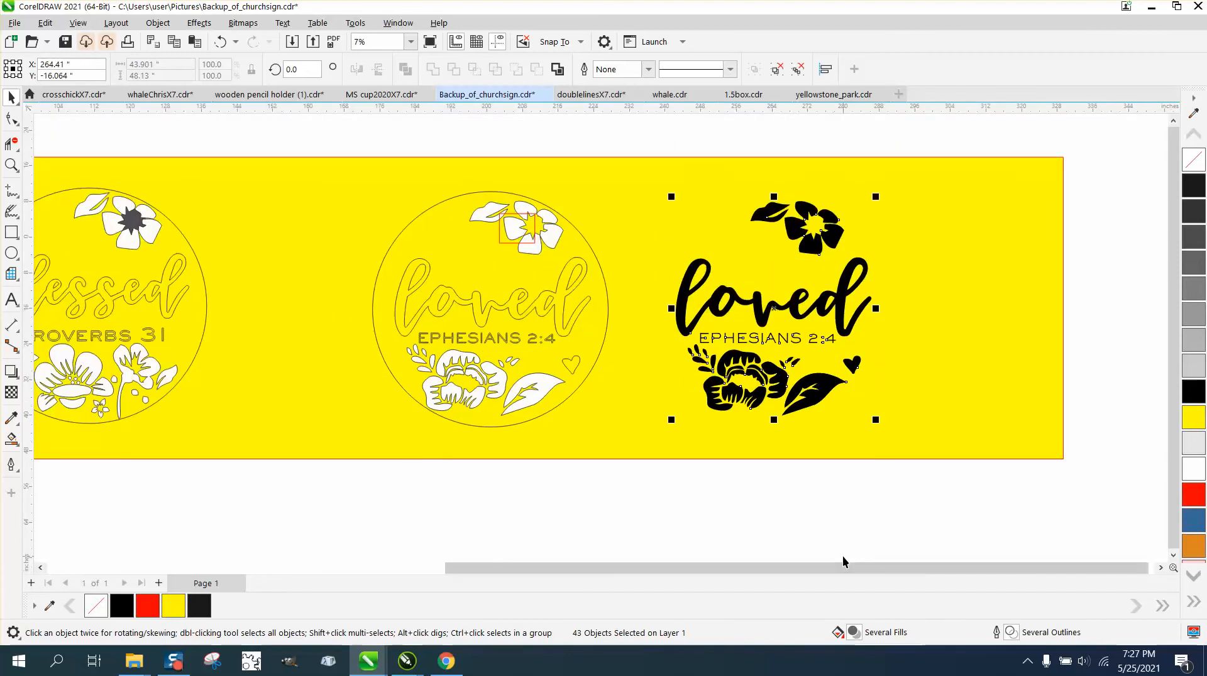
left_click(1190, 165)
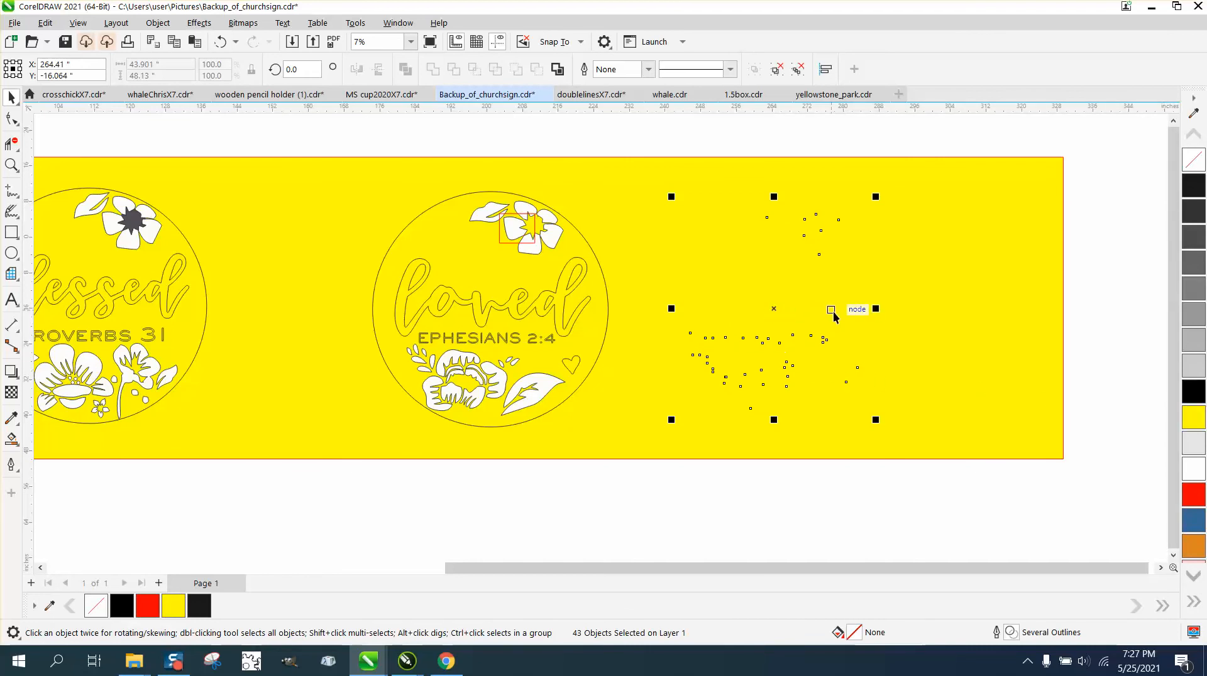
scroll(832, 317, "down", 1)
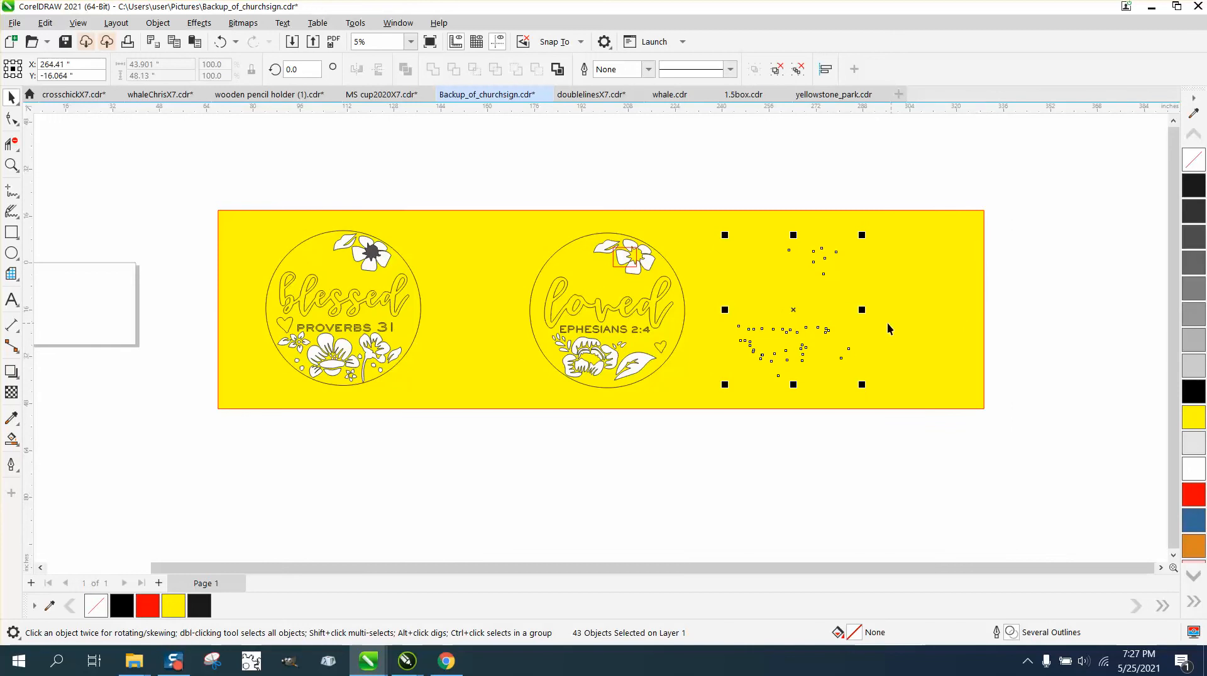
Step: Give the rebuilt design a red outline and nudge it 63 inches right, away from the original
key("Right")
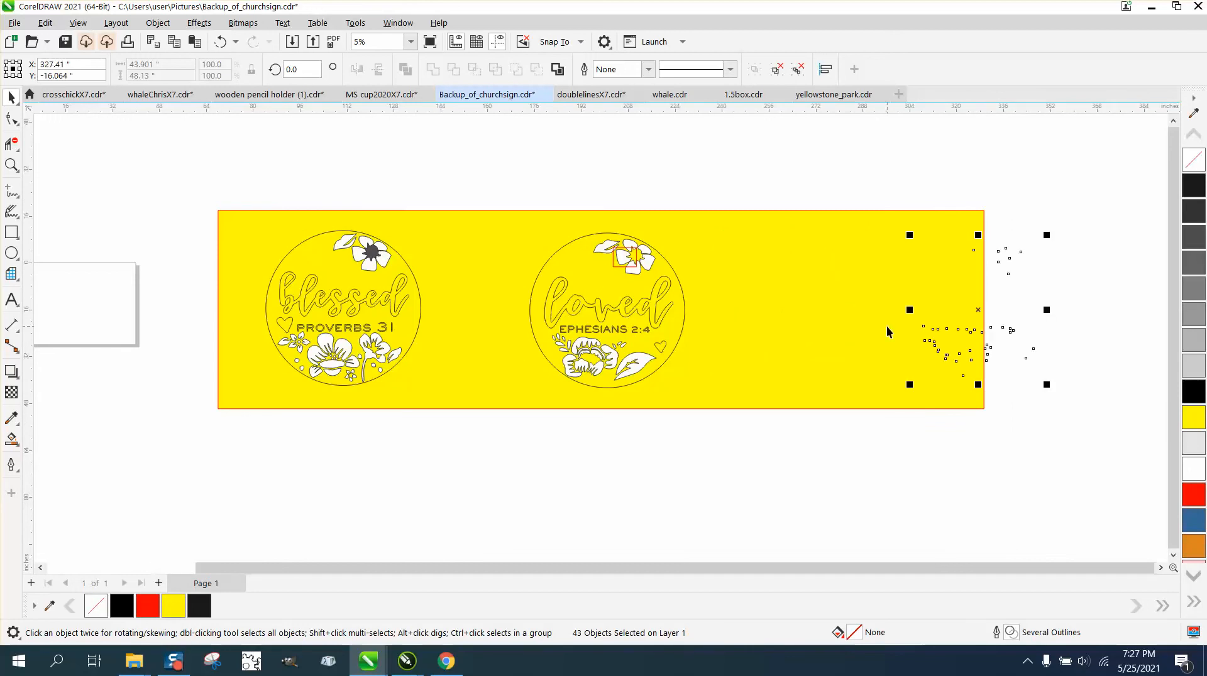
key("Left")
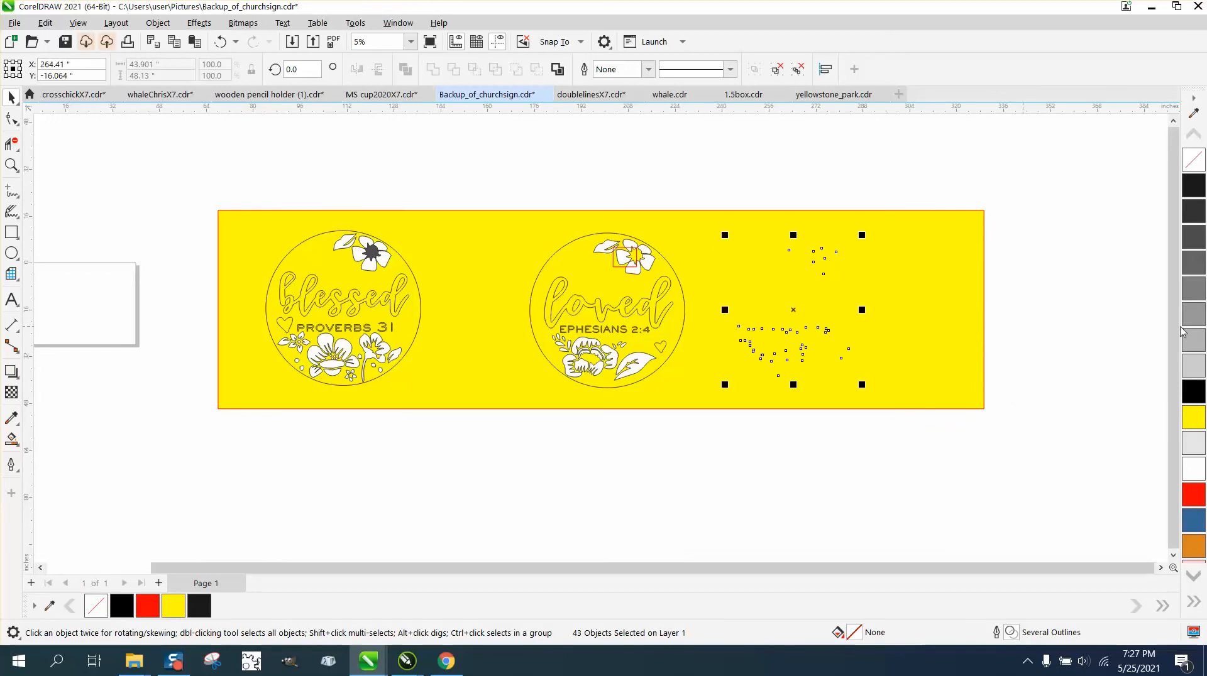
right_click(1194, 501)
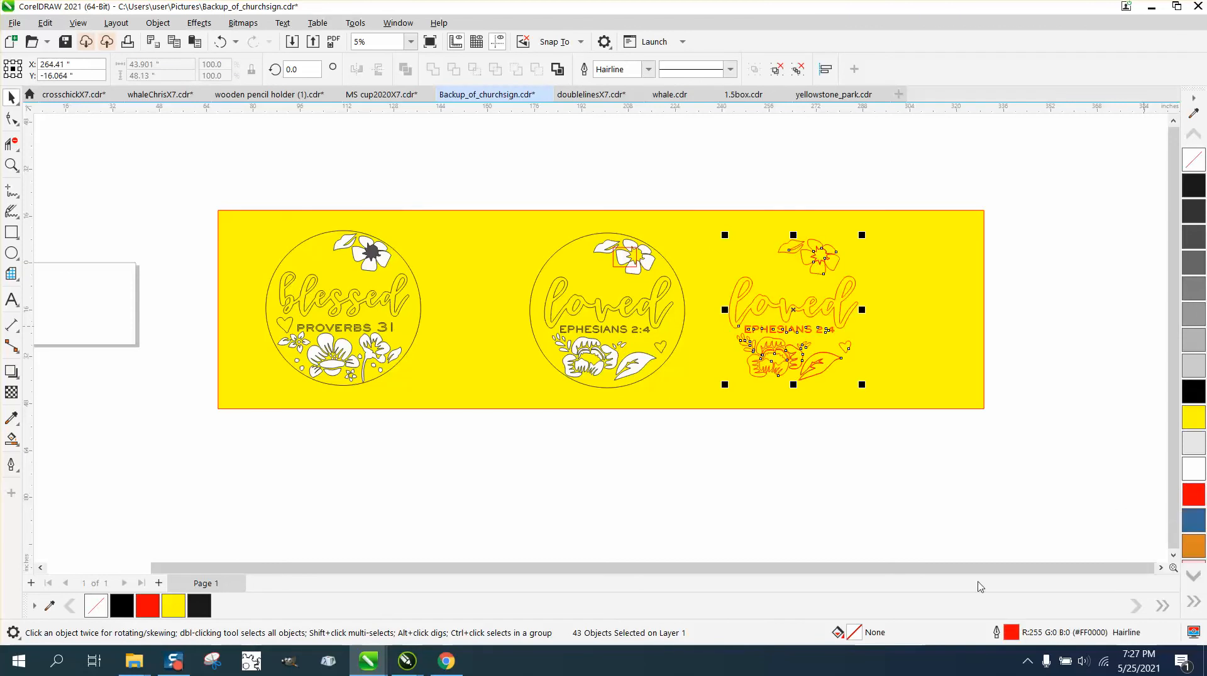
key("Right")
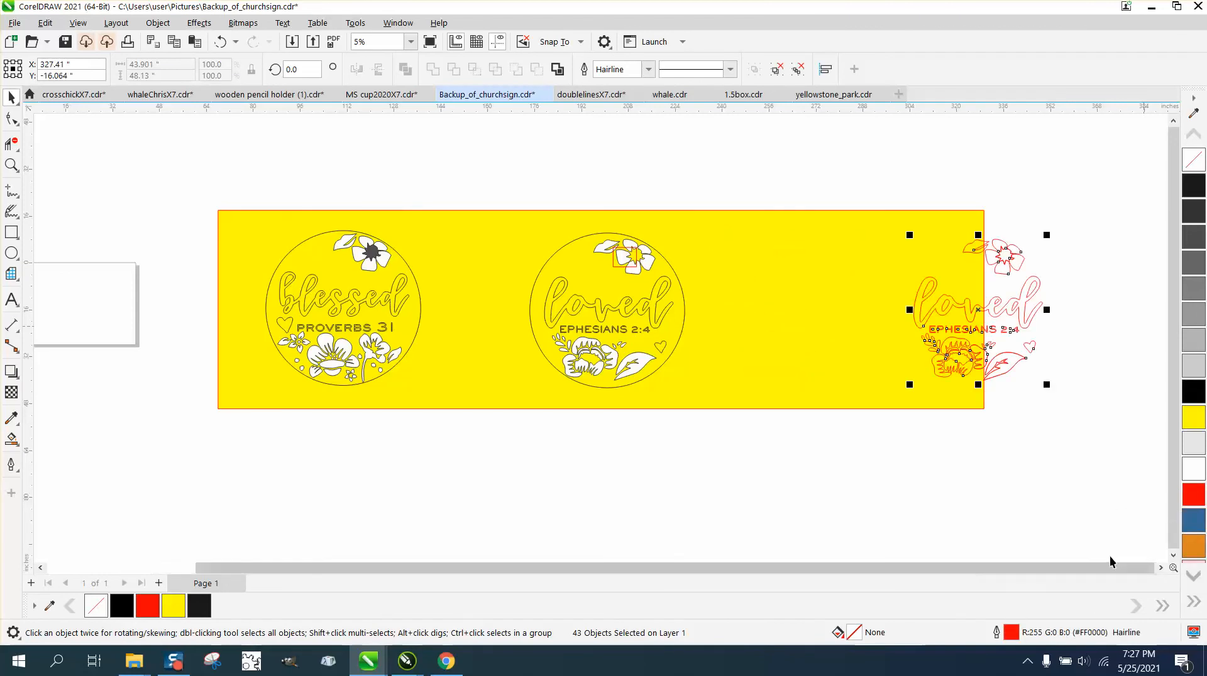
left_click_drag(692, 187, 917, 450)
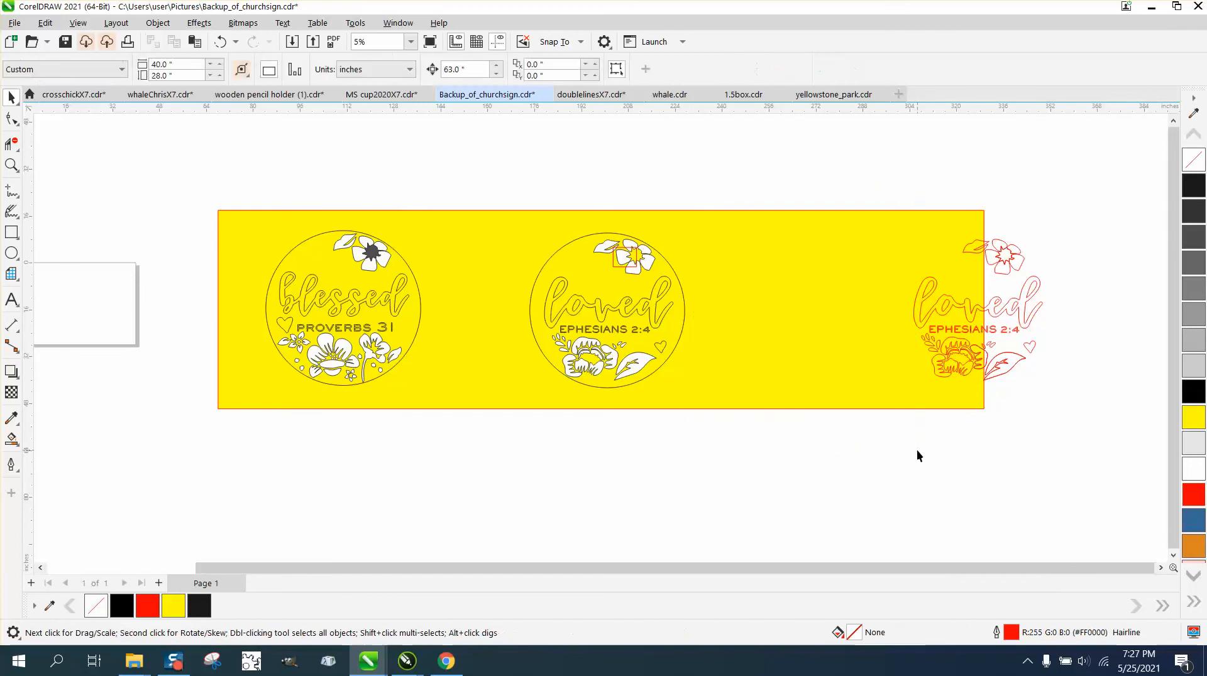
Step: Unlock the locked circle around the original "loved" design
left_click(669, 273)
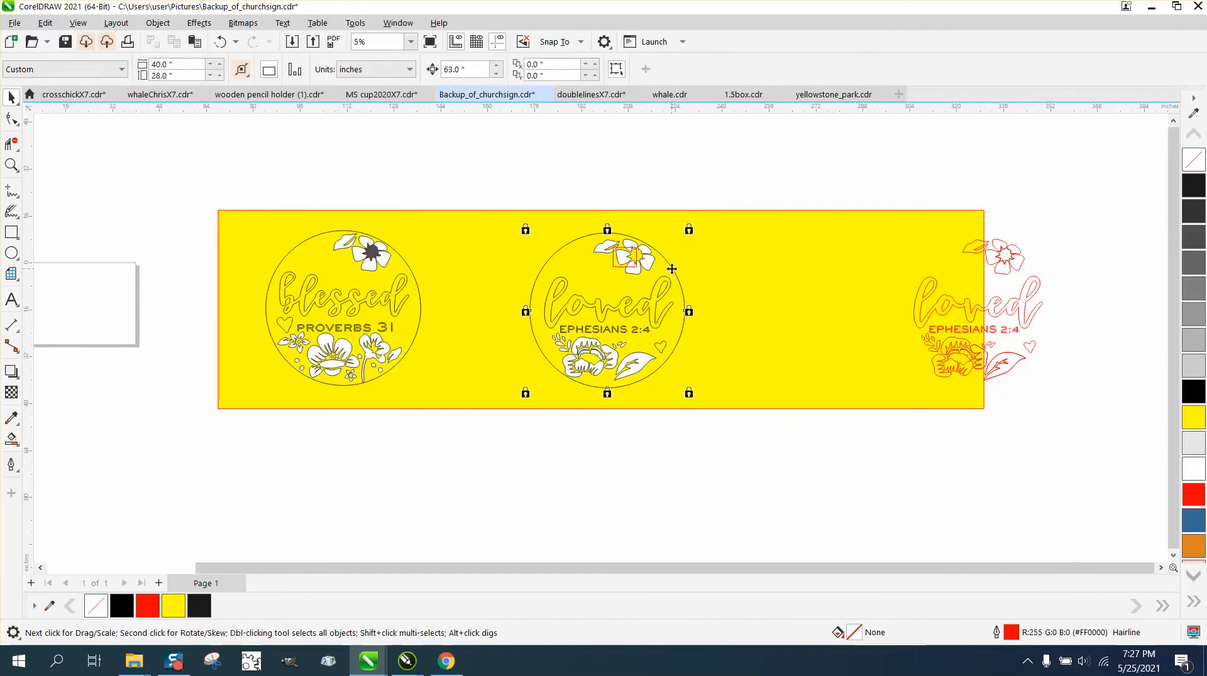
left_click(159, 24)
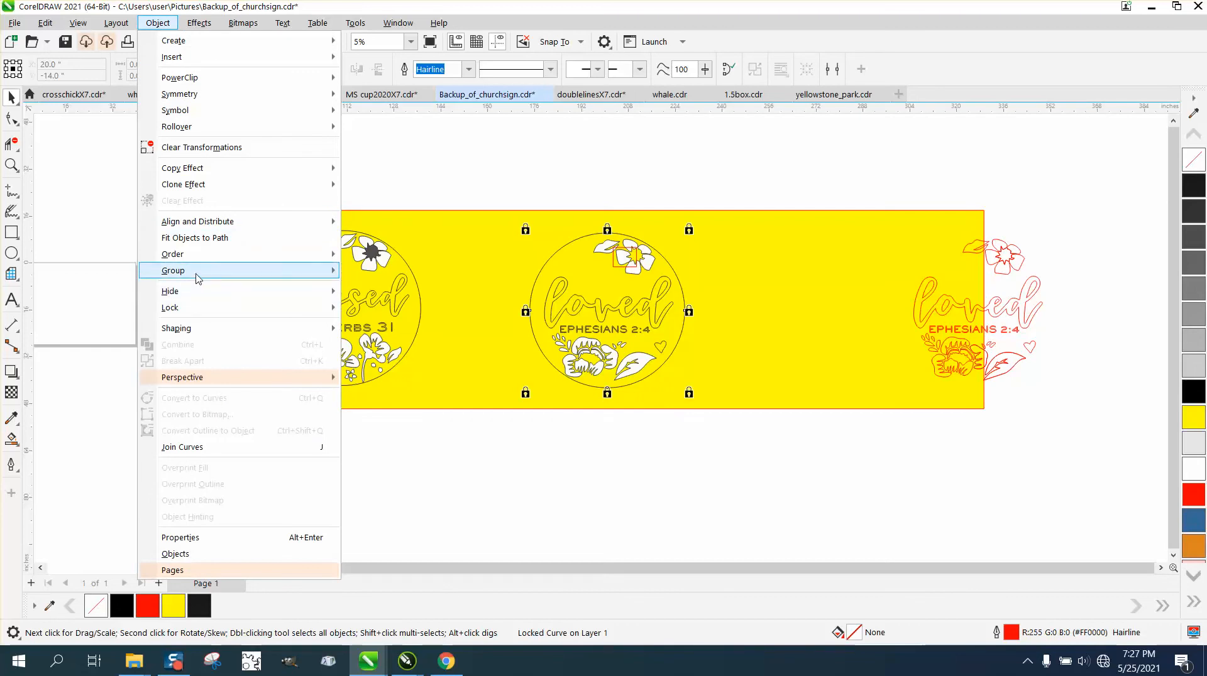
mouse_move(195, 268)
mouse_move(207, 307)
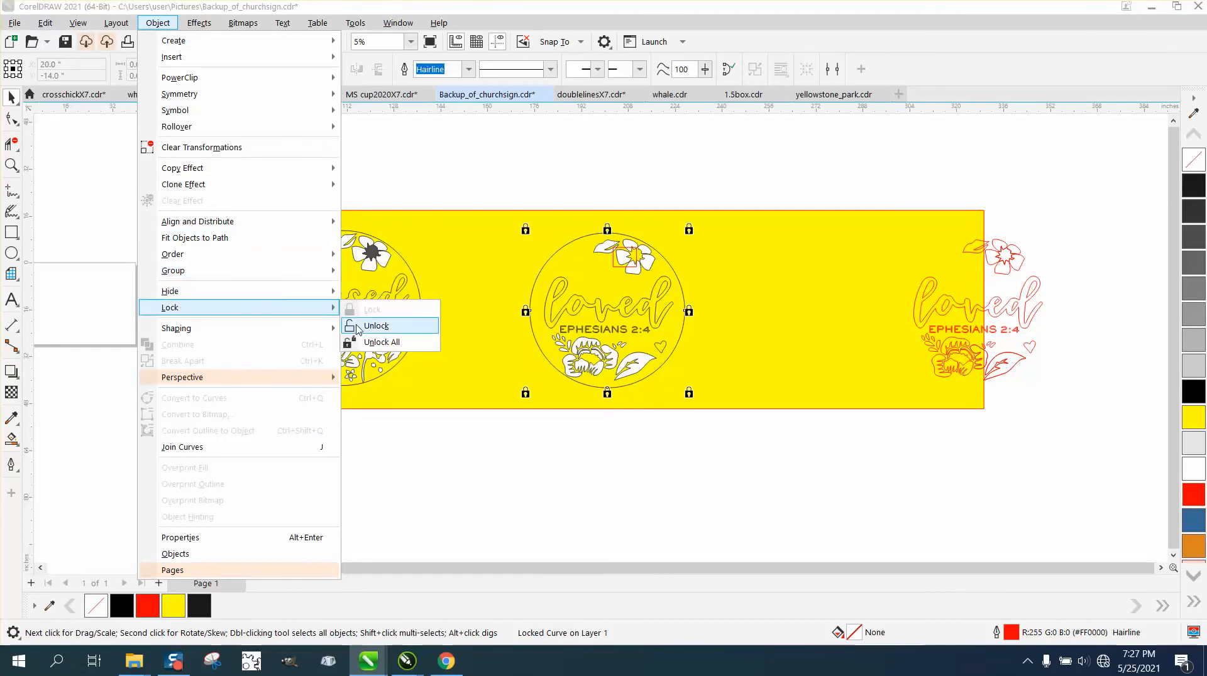
left_click(377, 323)
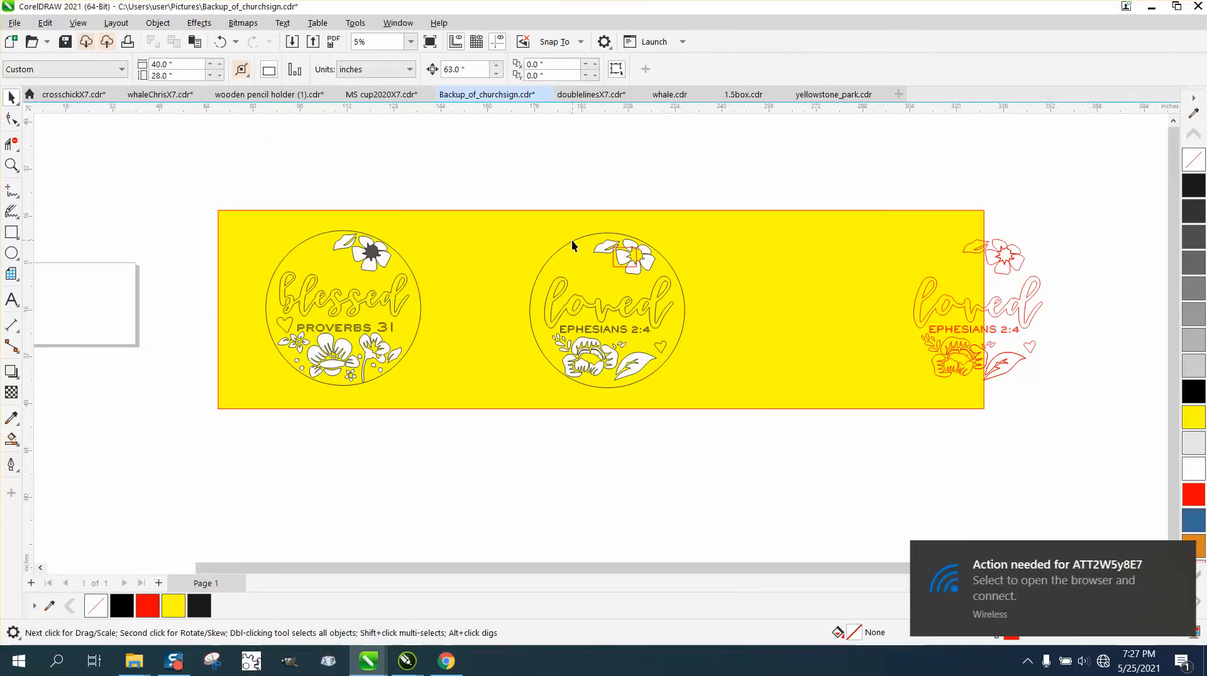
Step: Nudge the unlocked circle 63 inches right twice and undo the second nudge
left_click_drag(572, 241, 757, 241)
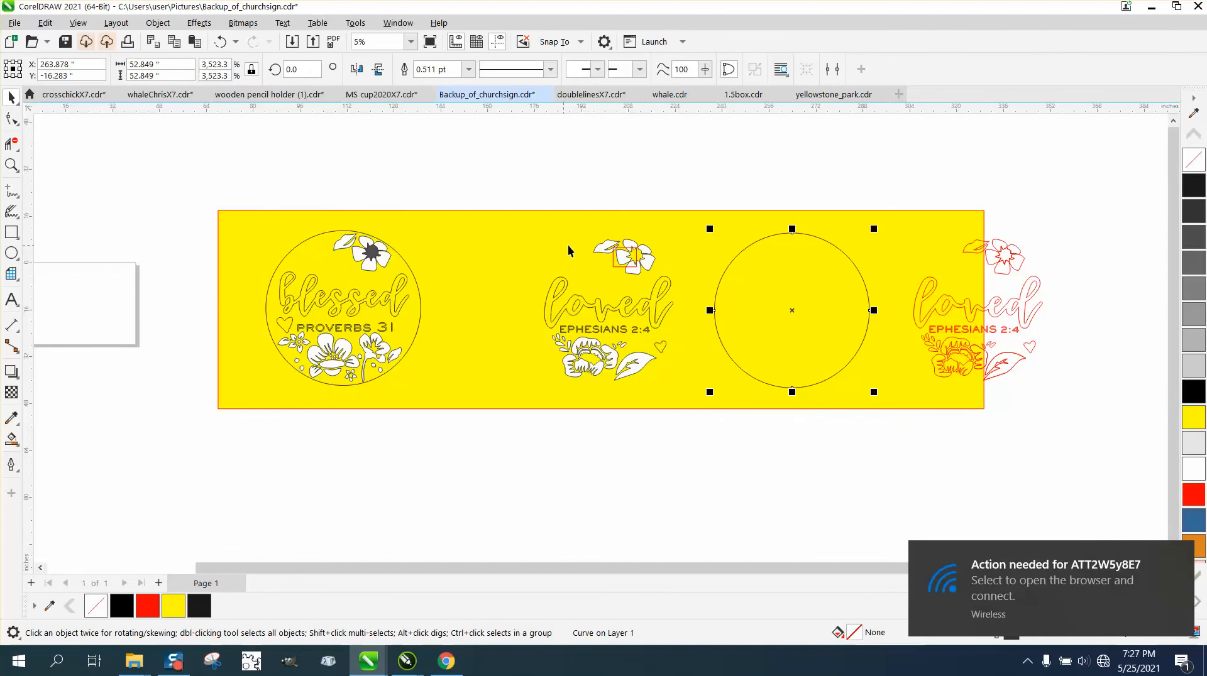
key("ctrl+r")
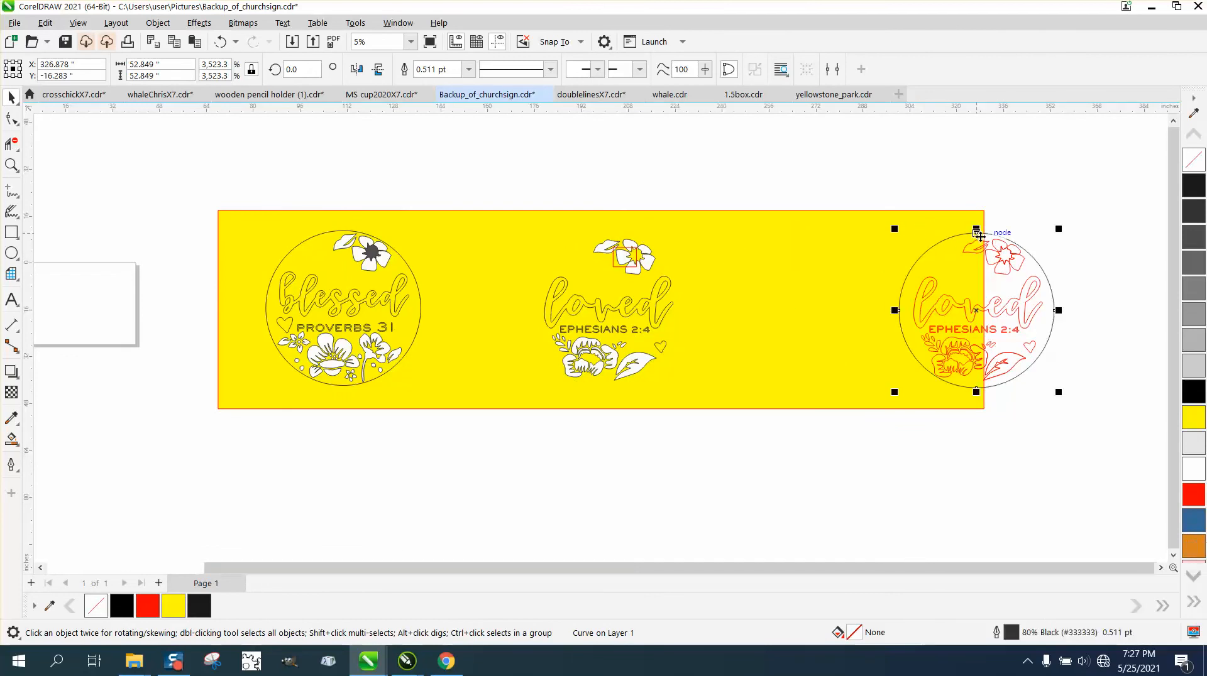
key("ctrl+z")
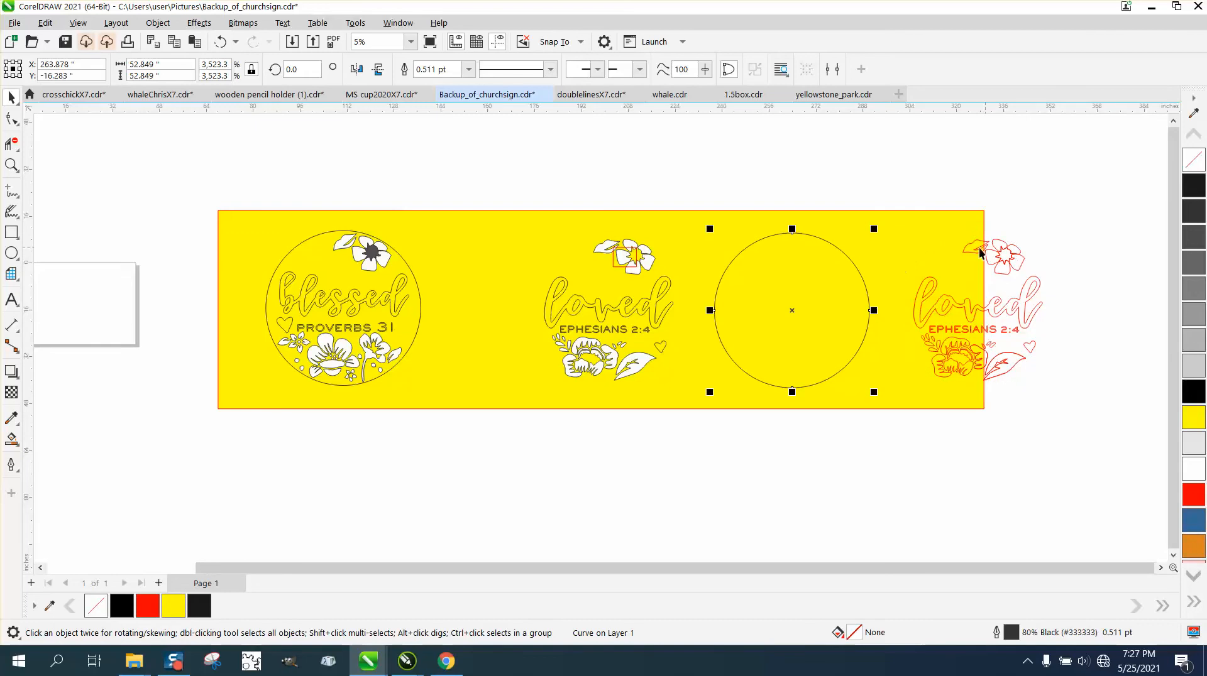
Step: Fill the red-outlined "loved" design with 90% Black and remove its outline
left_click_drag(894, 178, 1118, 432)
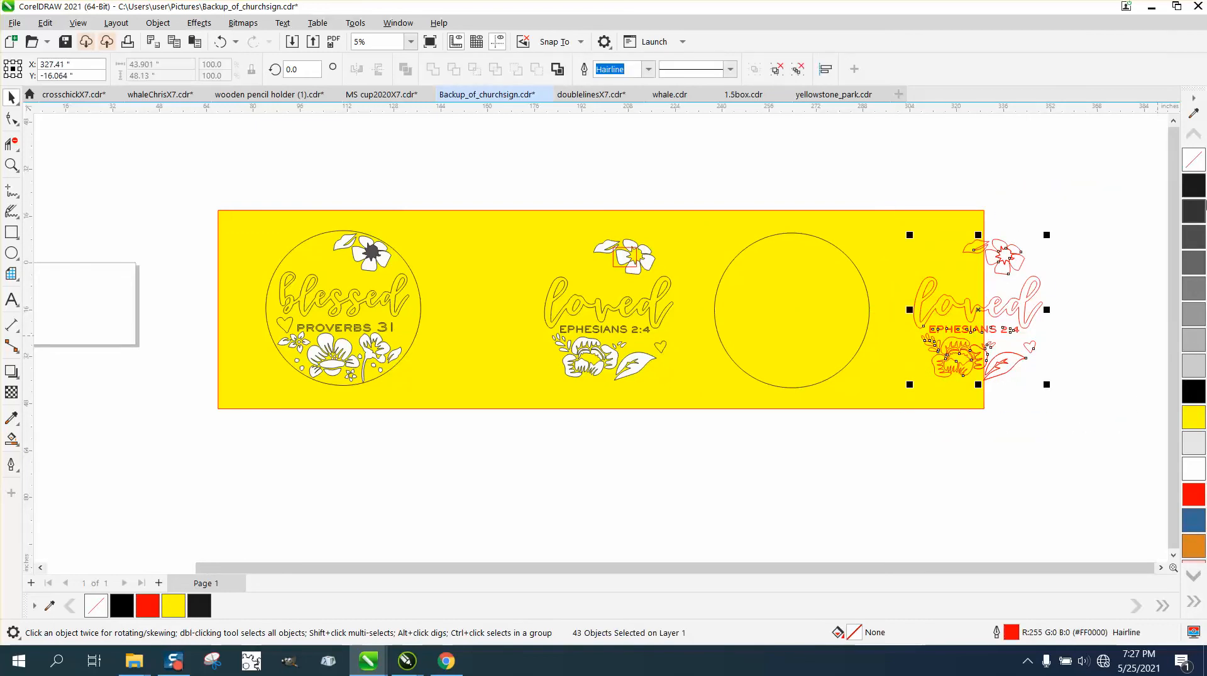
left_click(1196, 193)
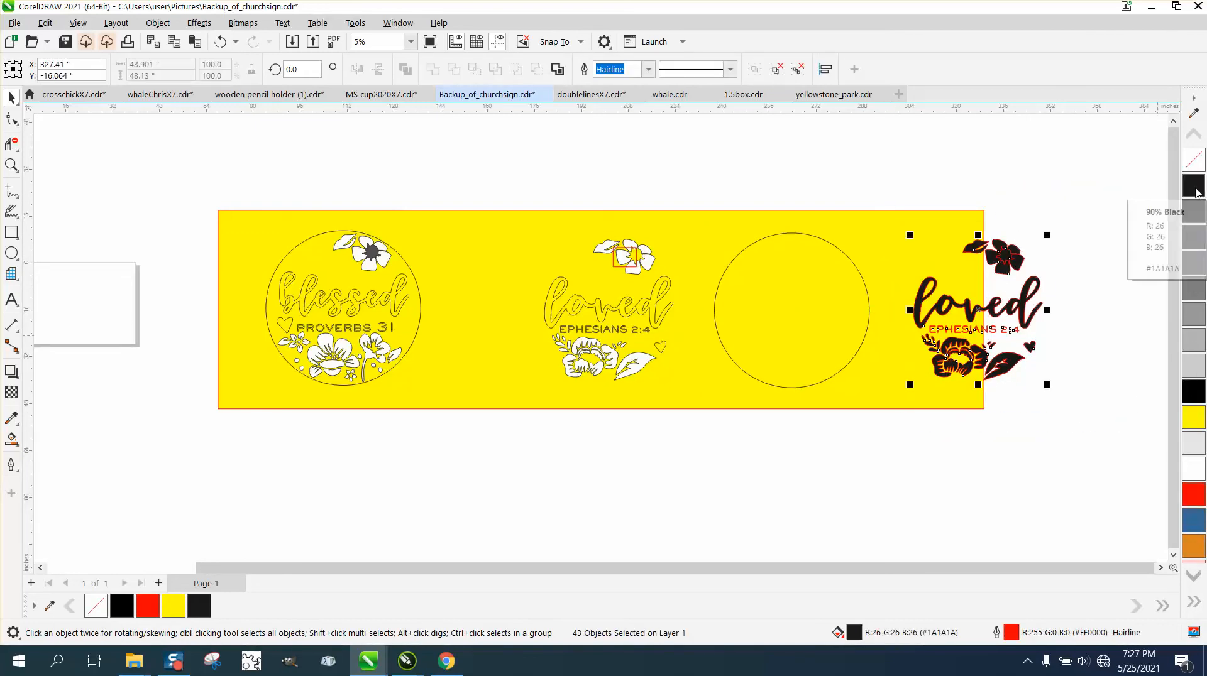
right_click(1194, 170)
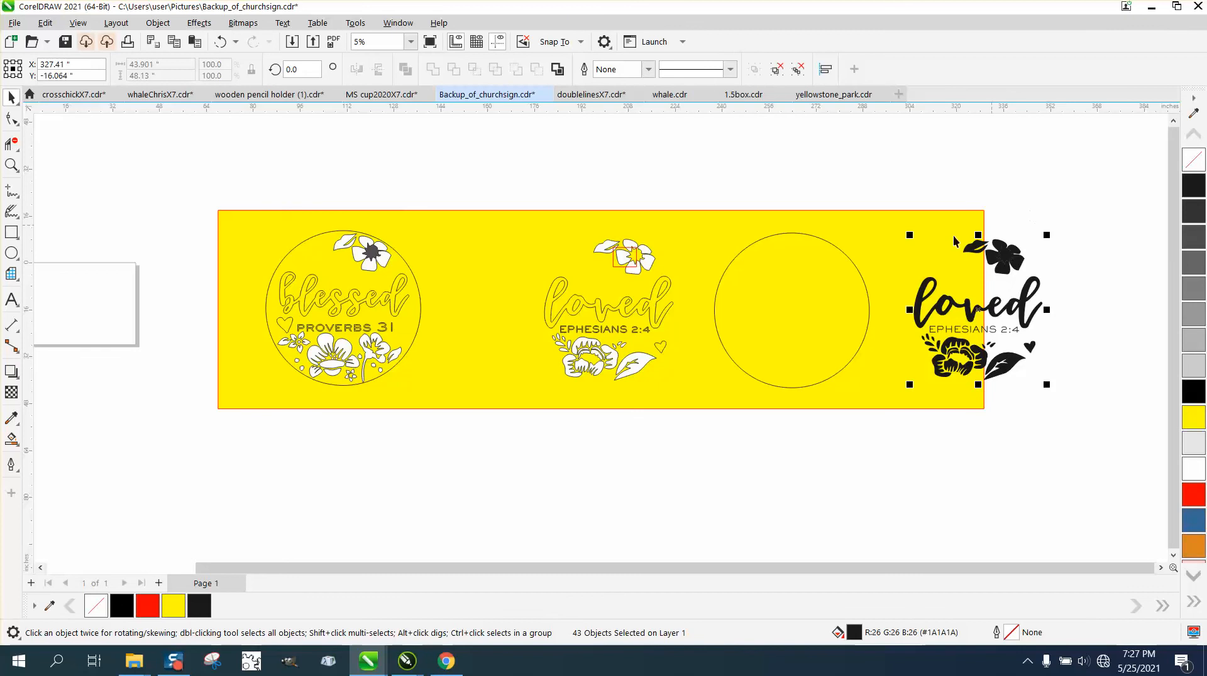
Step: Nudge the circle 63 inches right around the dark-filled design and give it a red Hairline outline
left_click(847, 258)
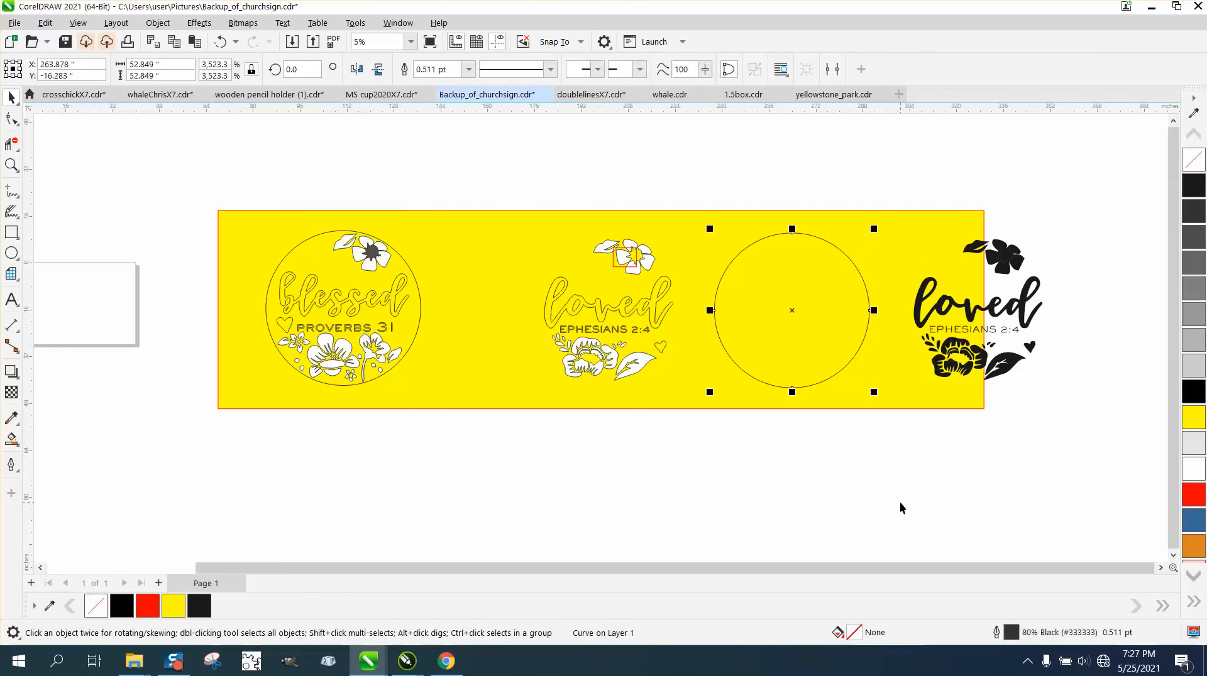
key("Right")
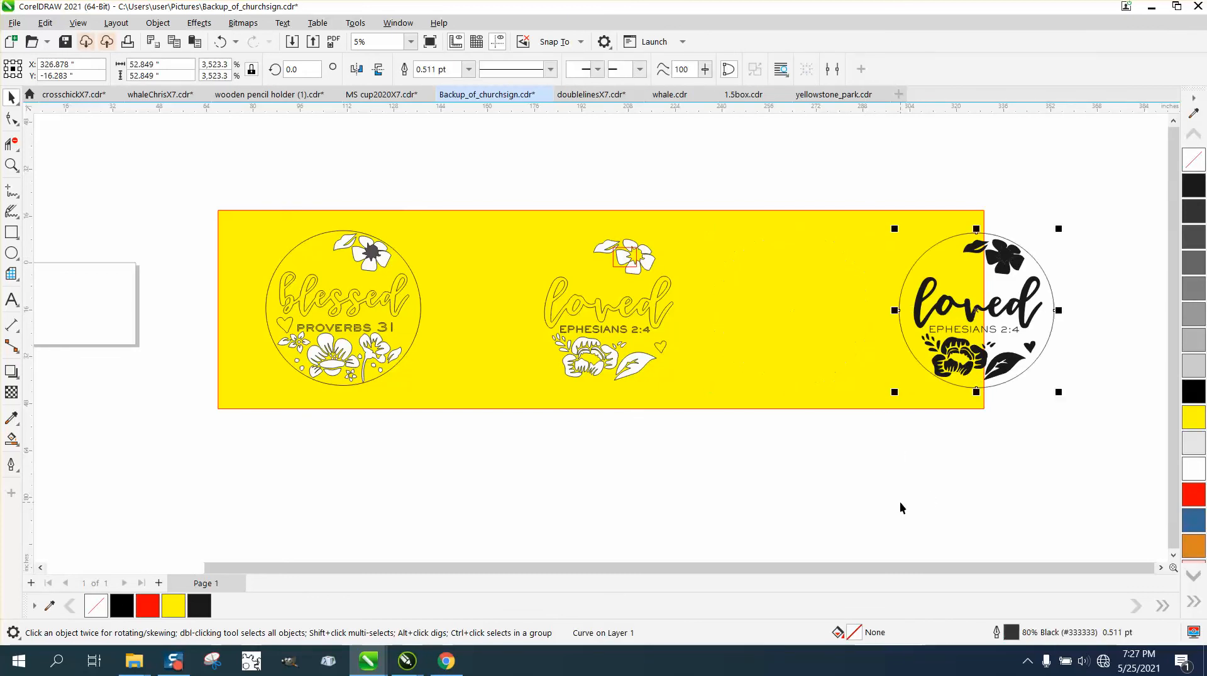
right_click(1198, 503)
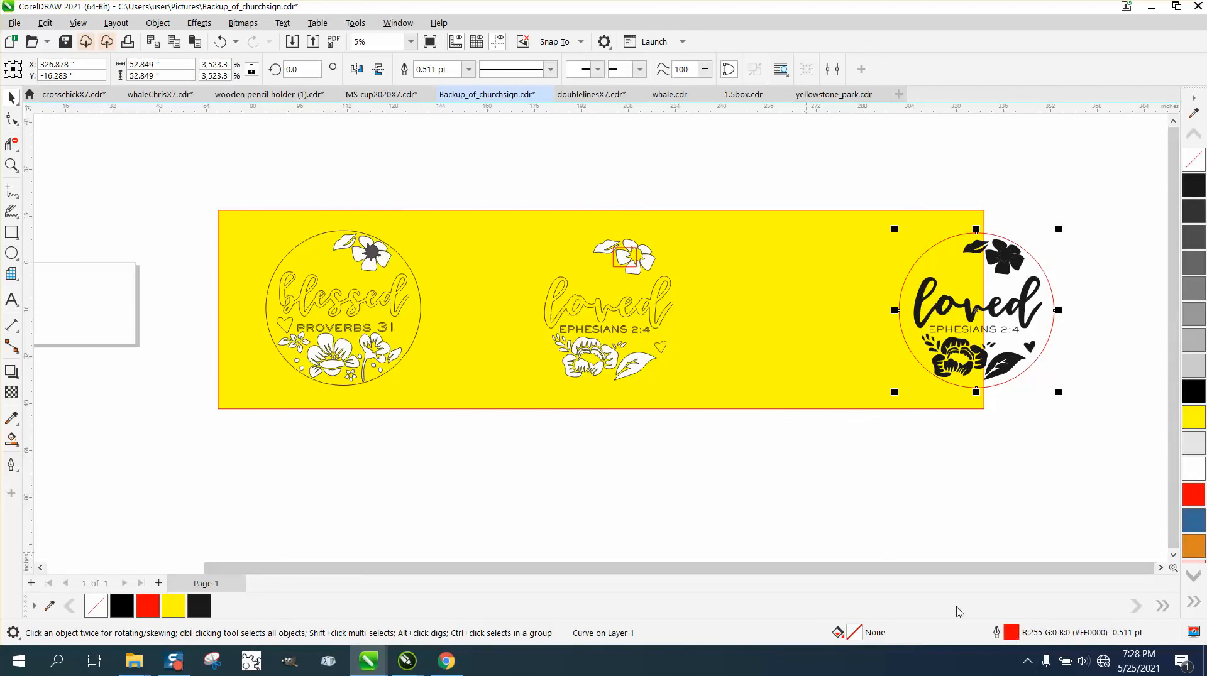
left_click(468, 70)
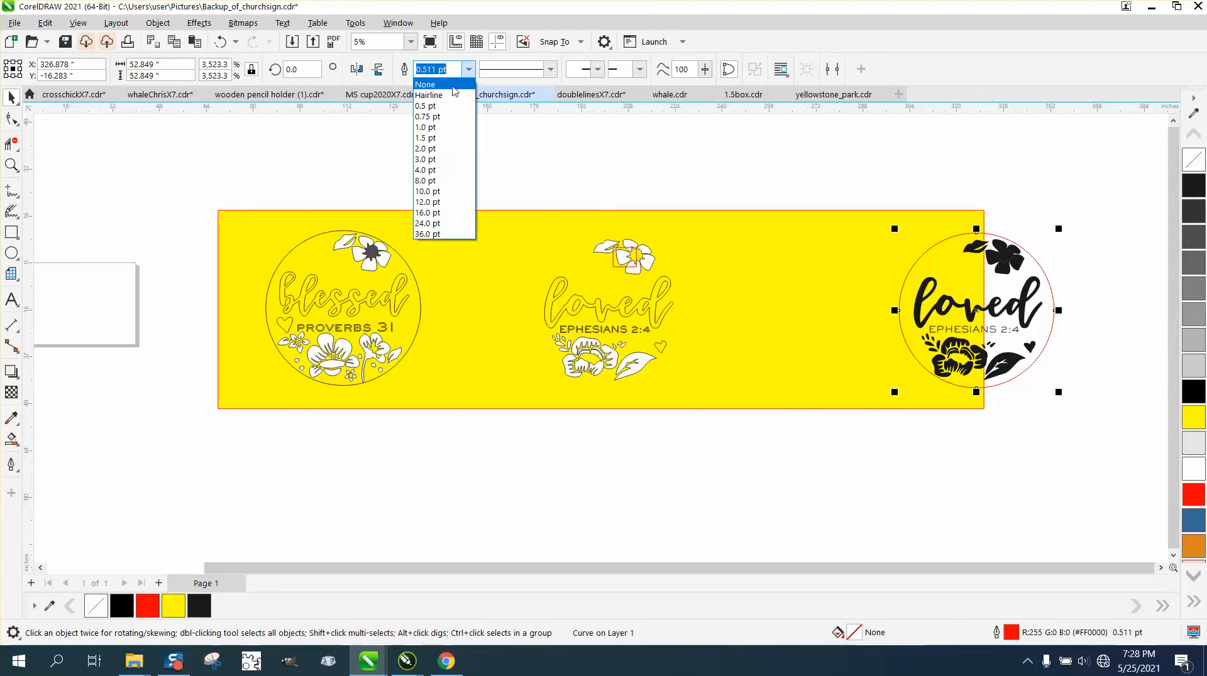
left_click(445, 96)
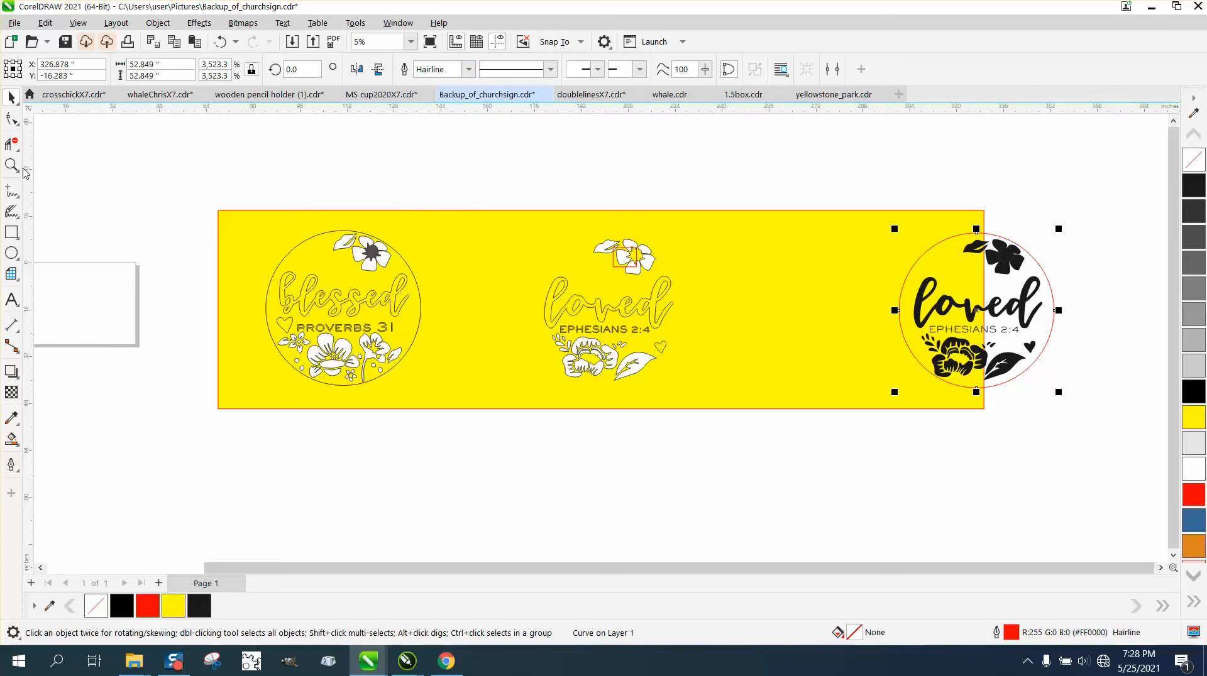
Step: Shrink the red circle to about 11.5 inches and undo the resize
left_click(11, 165)
left_click_drag(883, 220, 1121, 431)
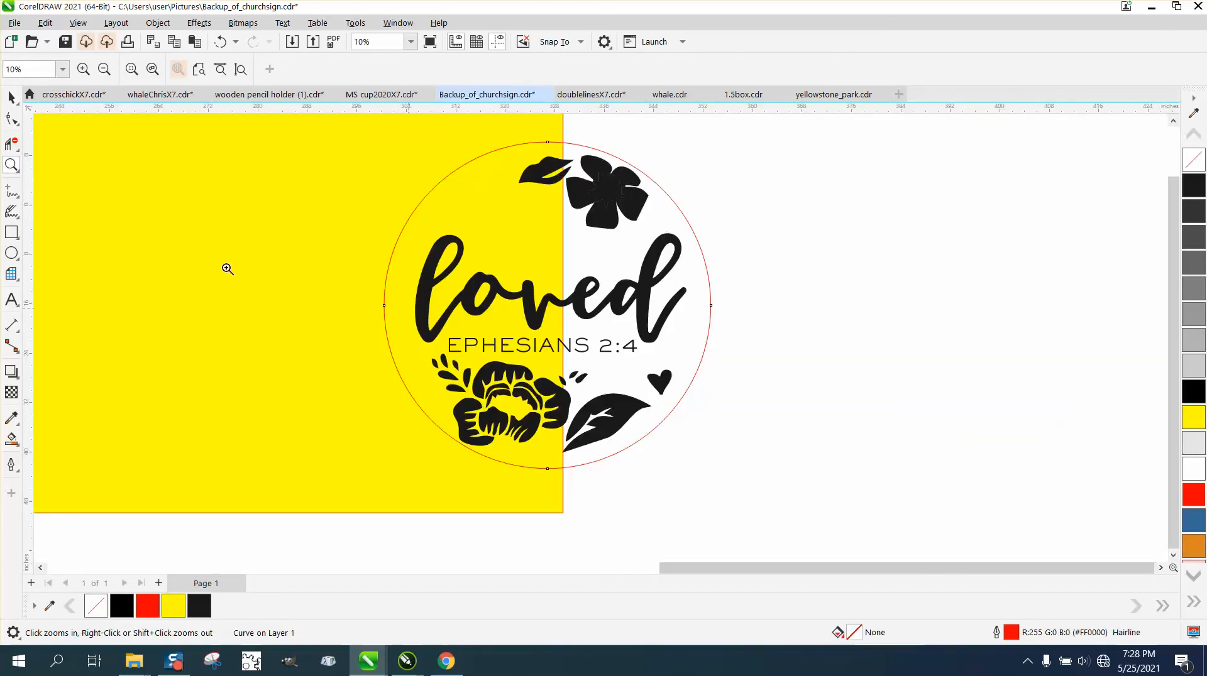
left_click(11, 97)
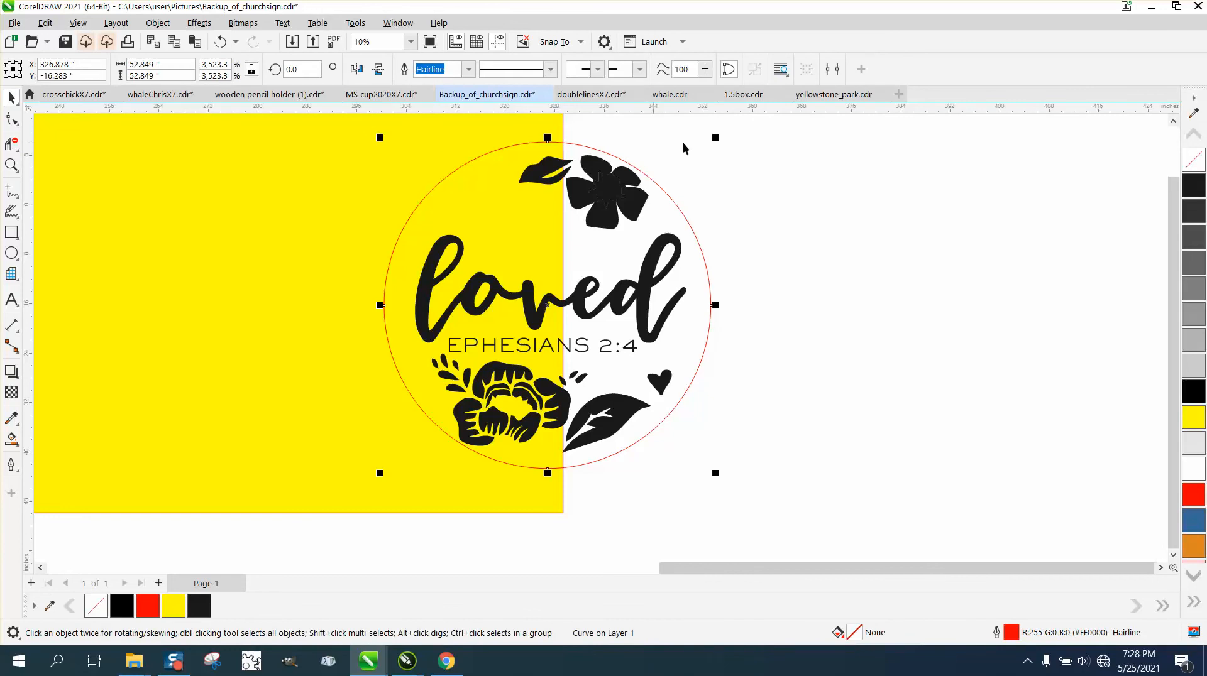
left_click_drag(715, 138, 460, 393)
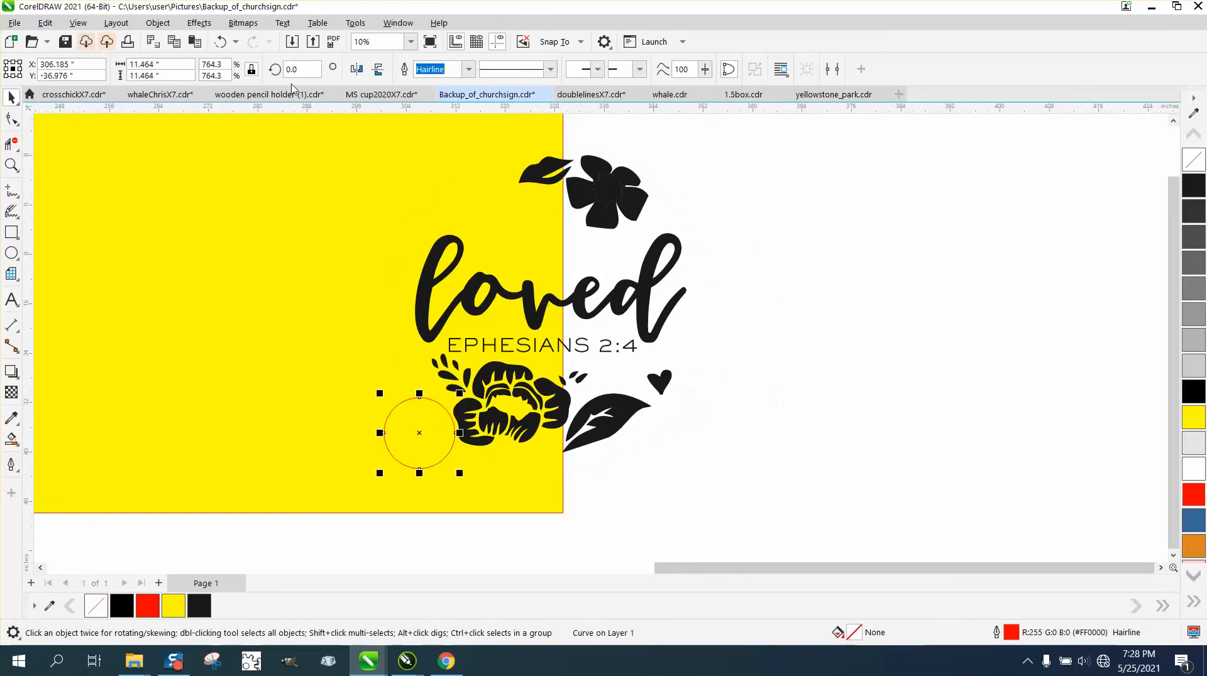
left_click(221, 42)
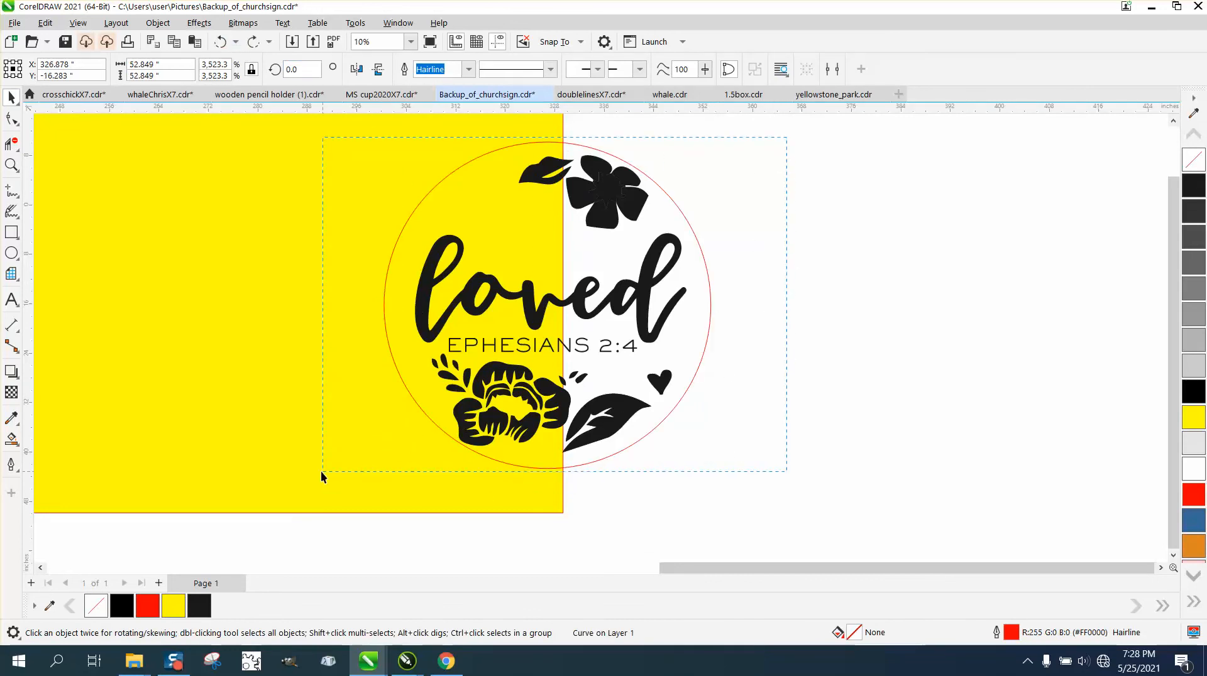
left_click_drag(321, 470, 322, 472)
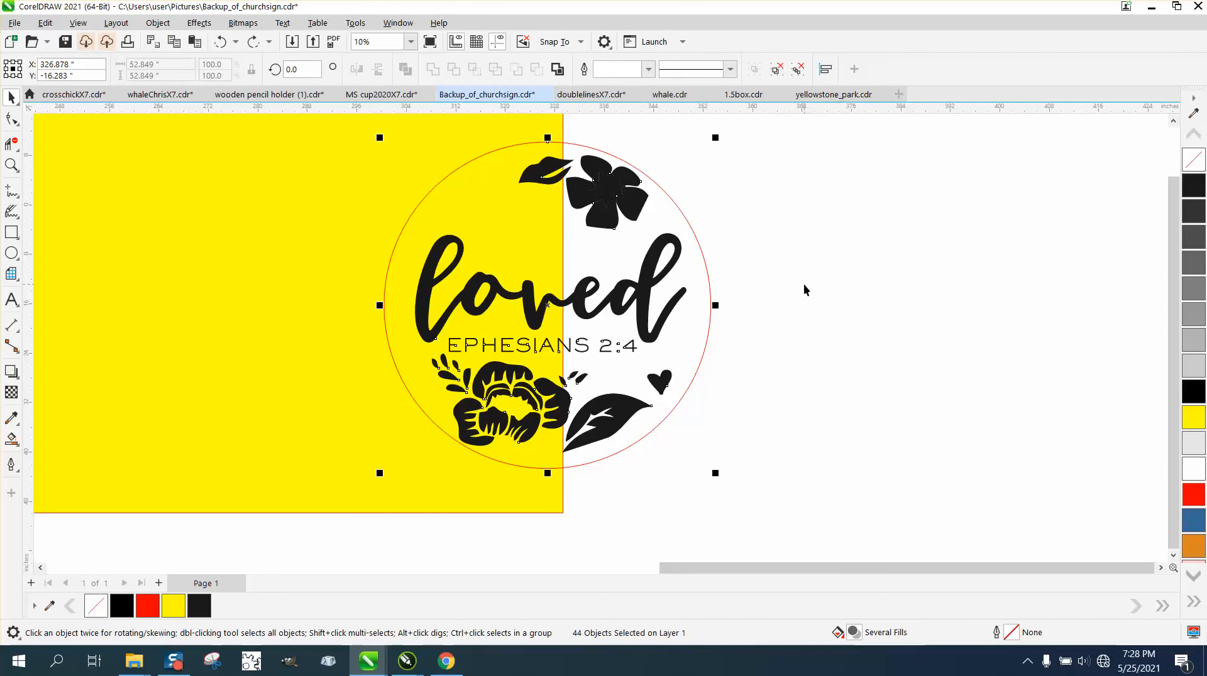
Step: Nudge the top flower's spiky centre together with its upper petal 63 inches right onto the blank canvas
scroll(804, 283, "down", 2)
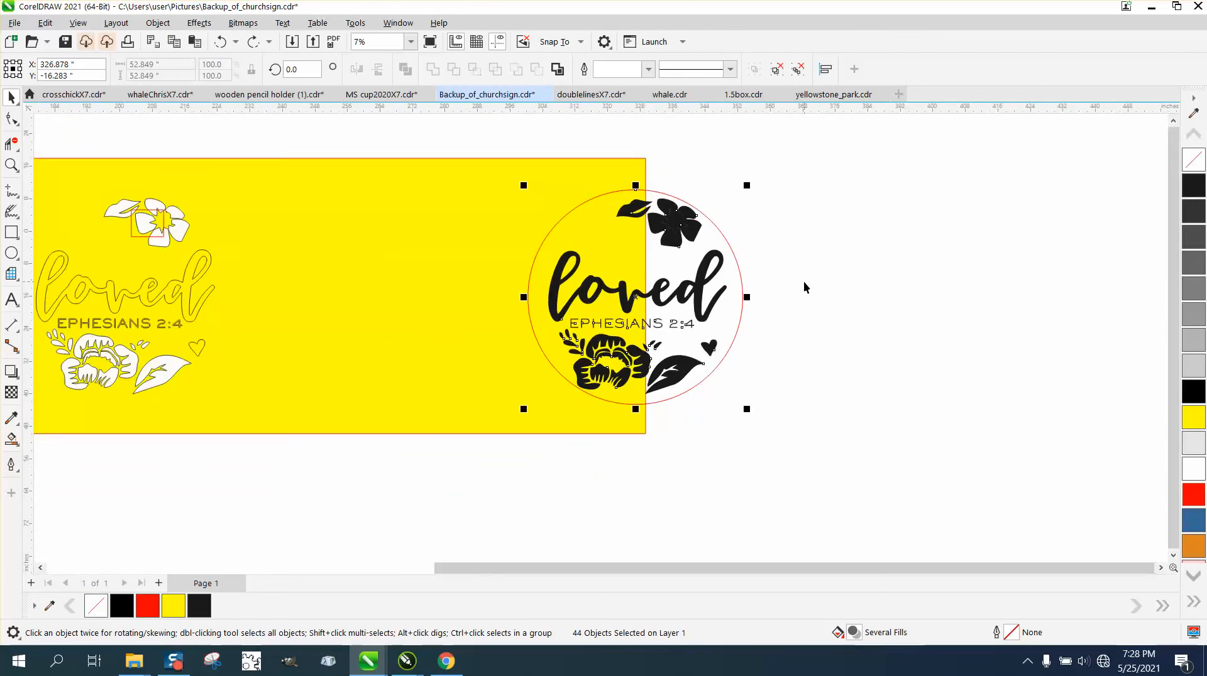
left_click(774, 225)
left_click(675, 221)
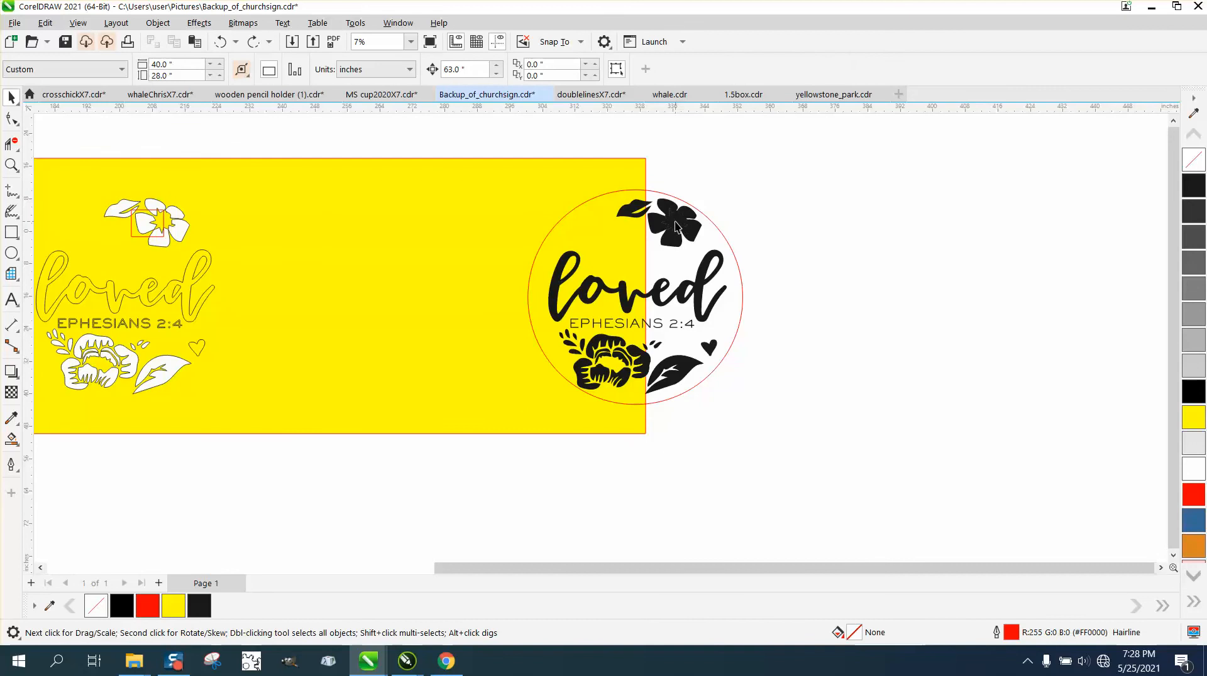
left_click_drag(713, 178, 933, 221)
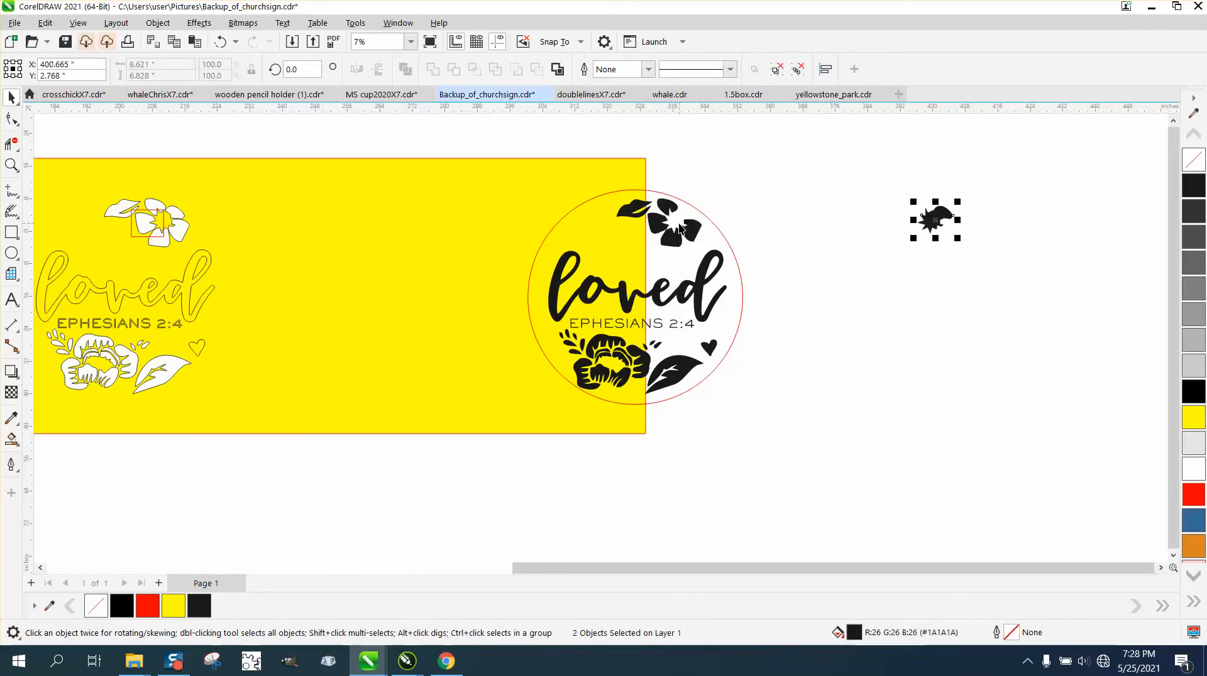
Step: Nudge the petal 63 inches left into its place in the flower and delete the stray spiky centre
left_click(966, 206)
left_click(950, 215)
key("Left")
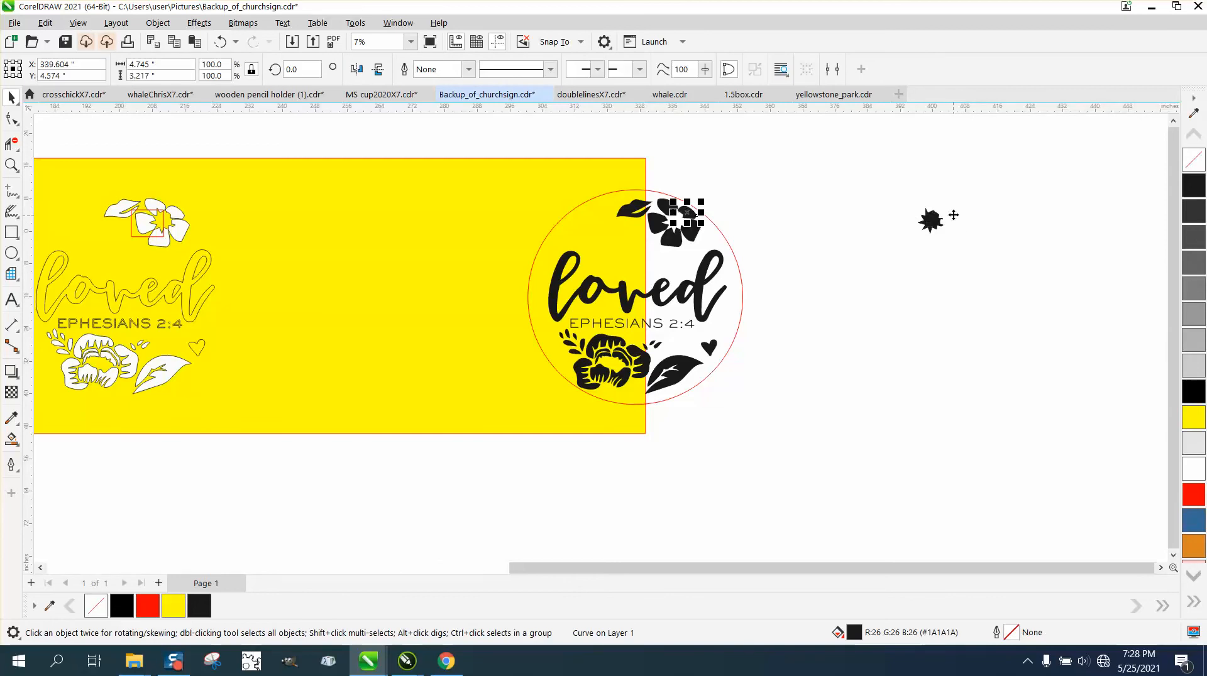
left_click_drag(907, 181, 1019, 267)
key("Delete")
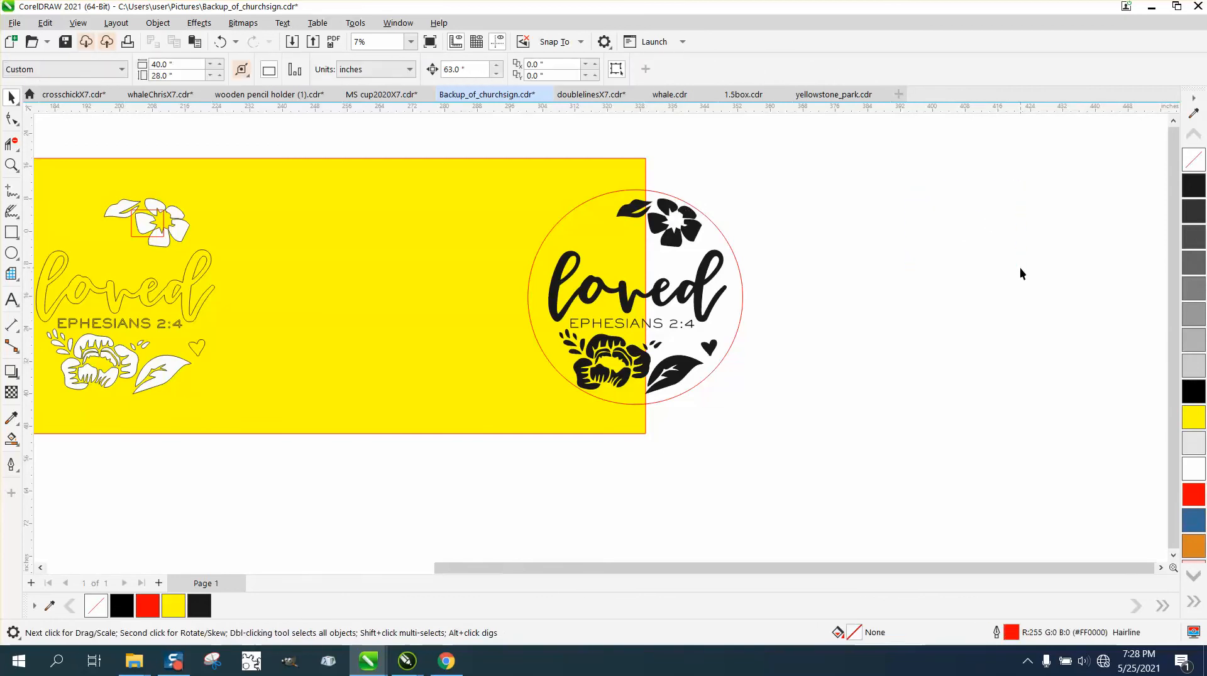
Step: Fill the rebuilt "loved" lettering inside the red circle with pure black
left_click(723, 269)
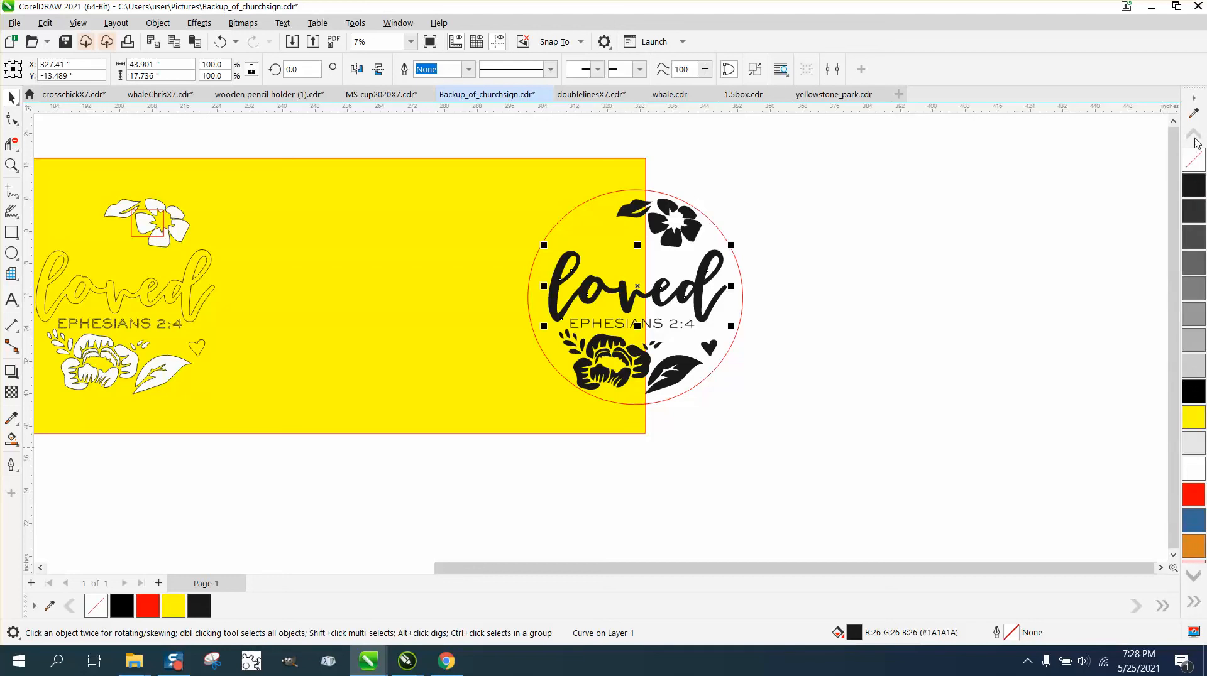
left_click(1194, 392)
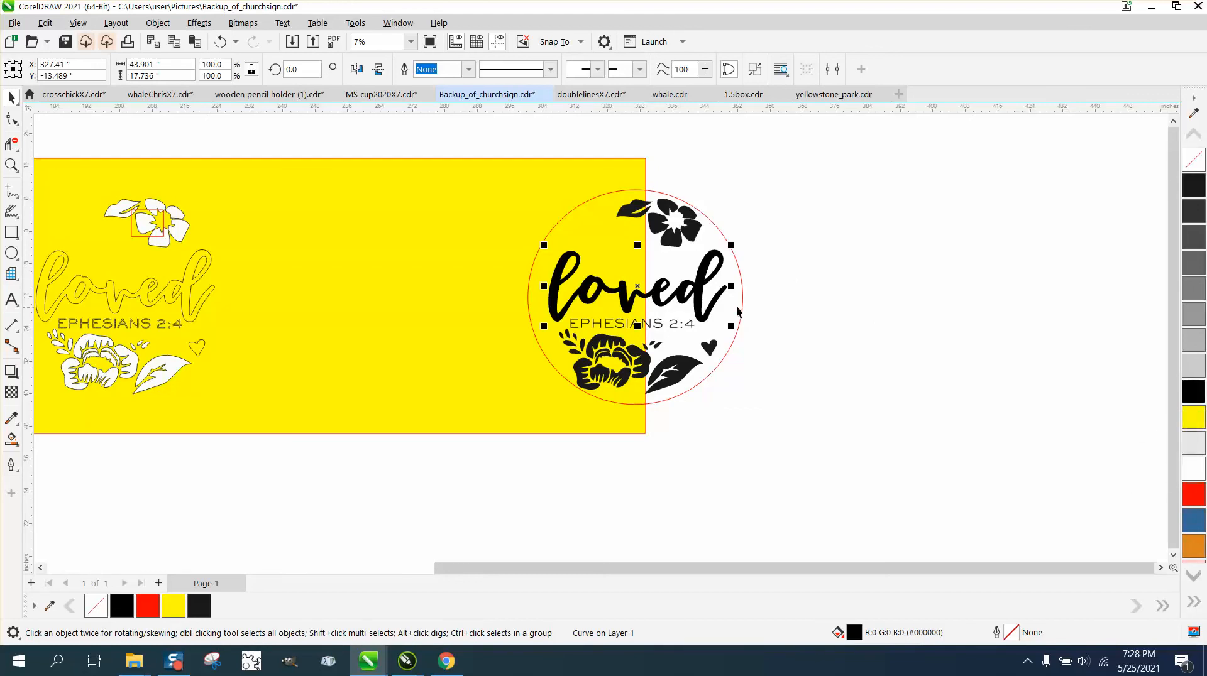
left_click(741, 298)
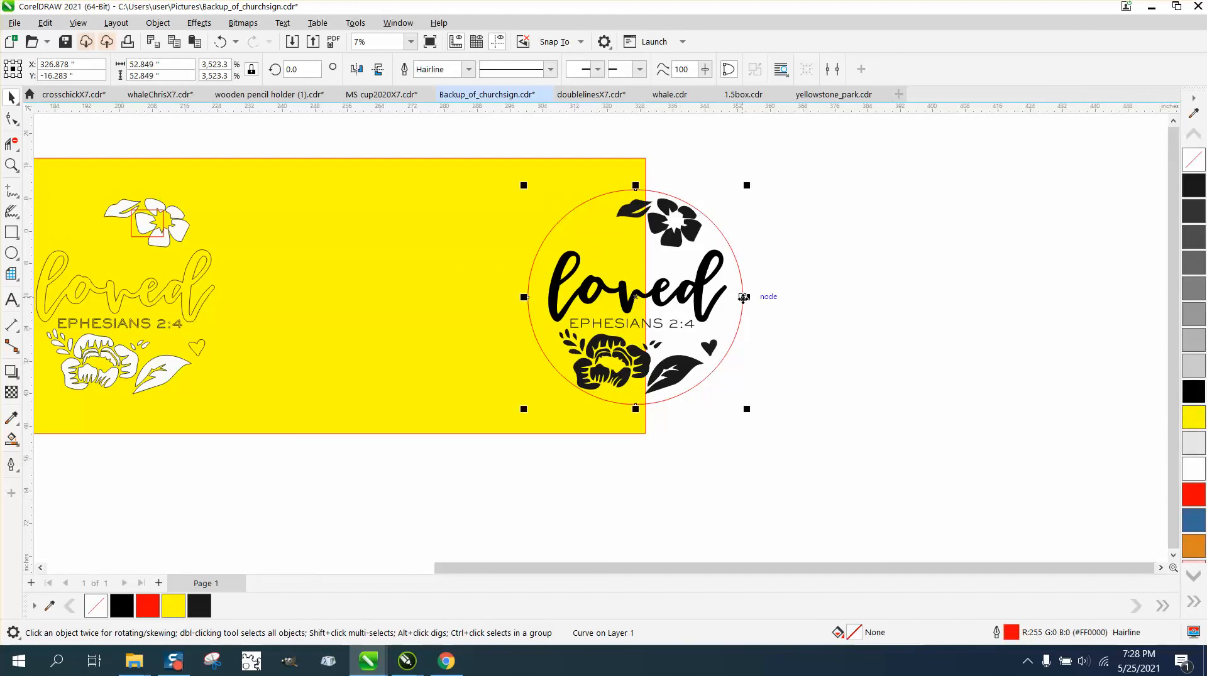
left_click(622, 299)
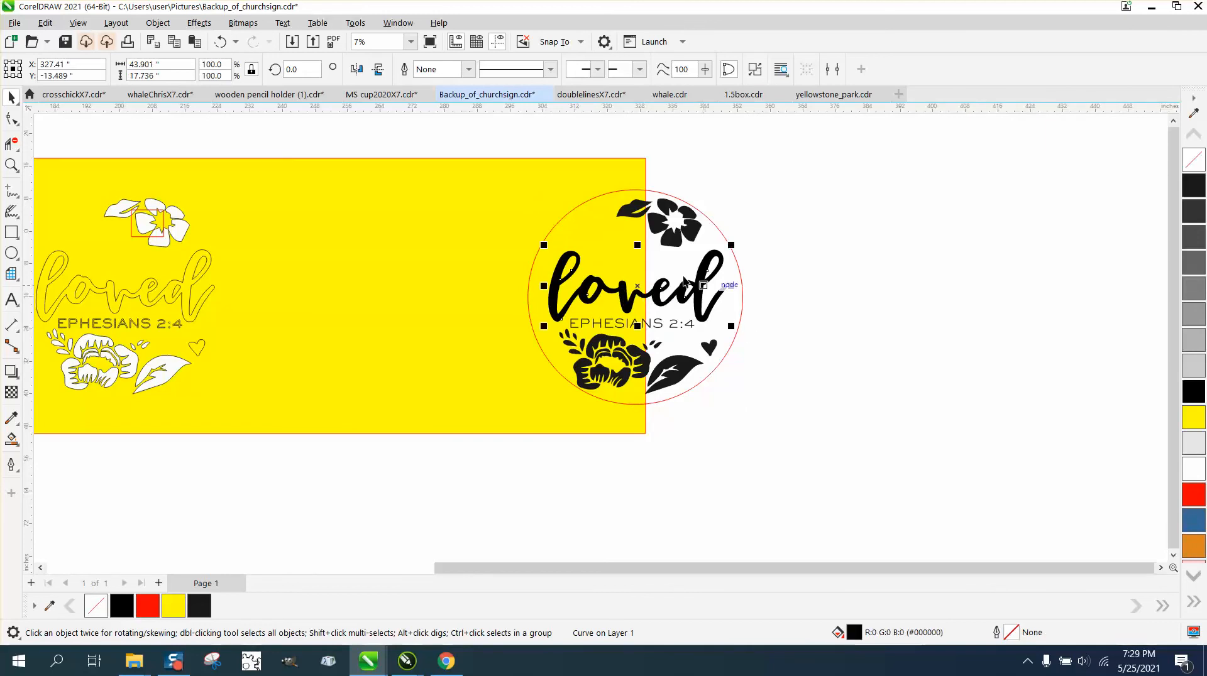
Step: Nudge the whole dark "loved" design together with its red circle 63 inches right onto the blank canvas
left_click_drag(512, 149, 794, 438)
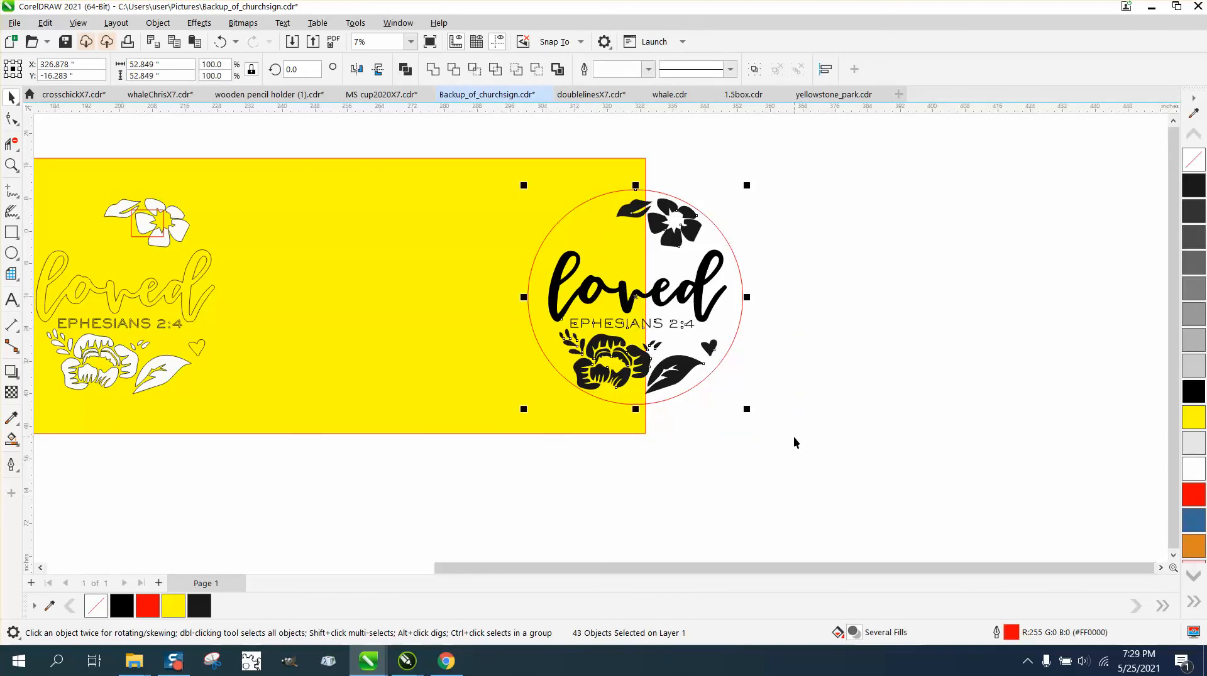
key("shift+Right")
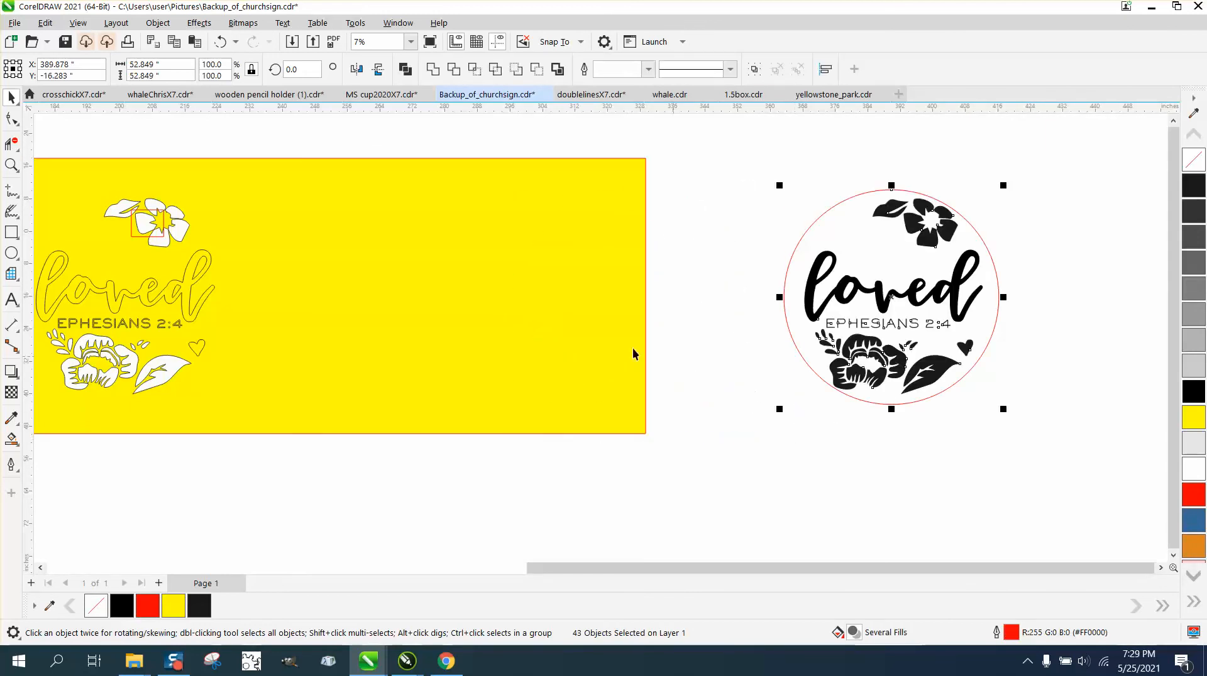
left_click(11, 164)
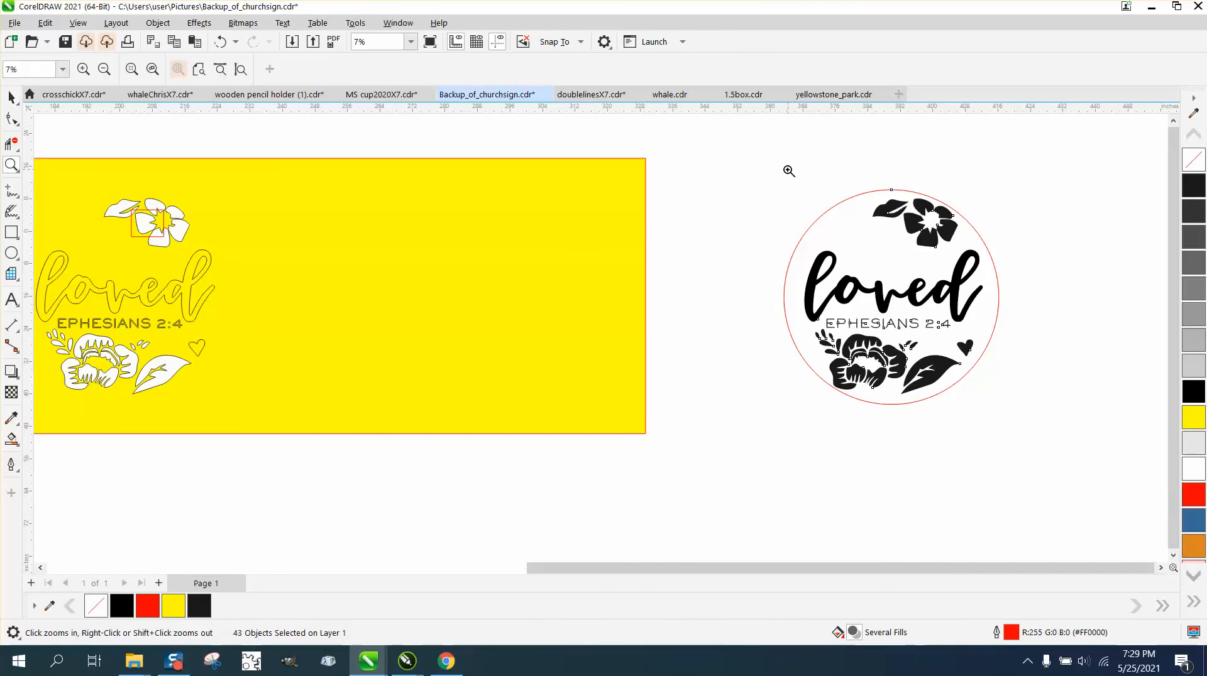
left_click_drag(778, 182, 1038, 434)
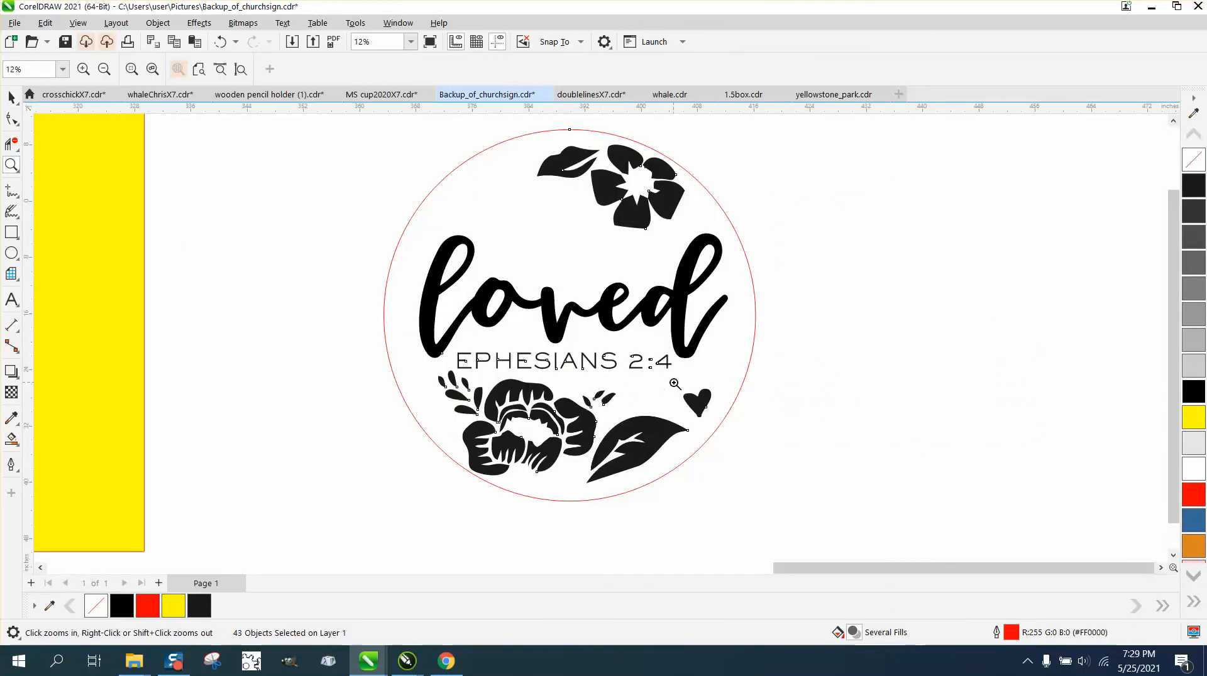
Step: Move the circle around the "blessed" design about 65 inches left, away from its lettering and flowers
right_click(691, 382)
scroll(711, 382, "down", 4)
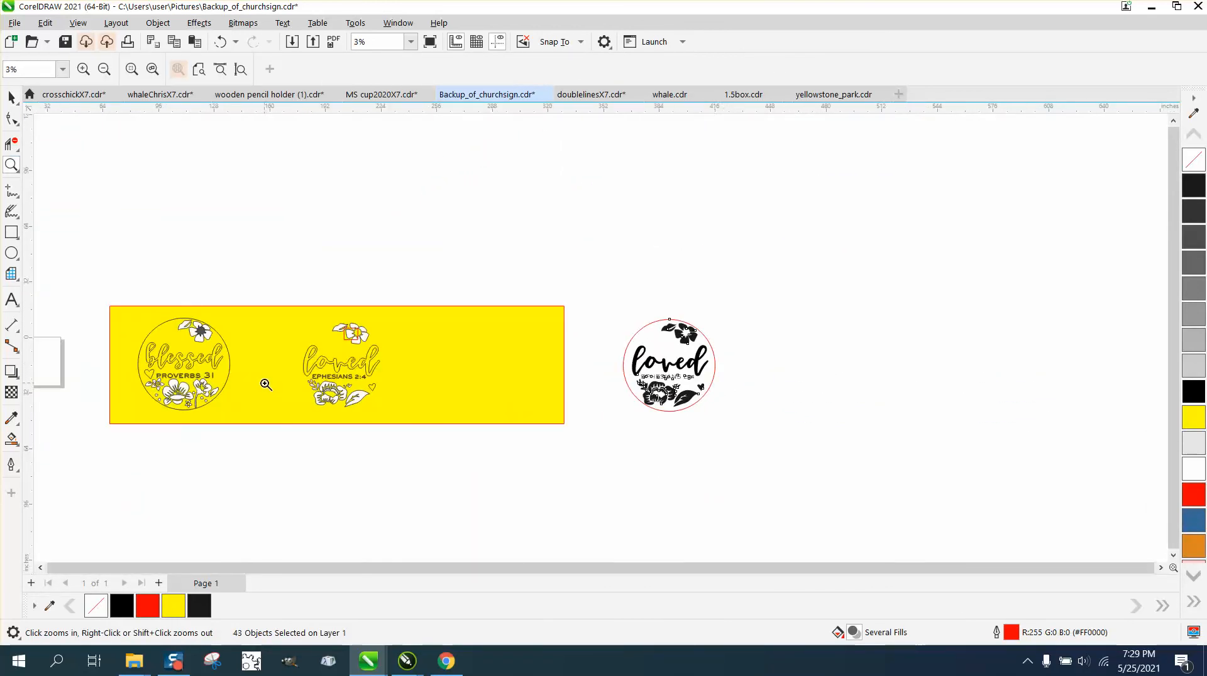
left_click_drag(215, 350, 214, 348)
left_click(11, 96)
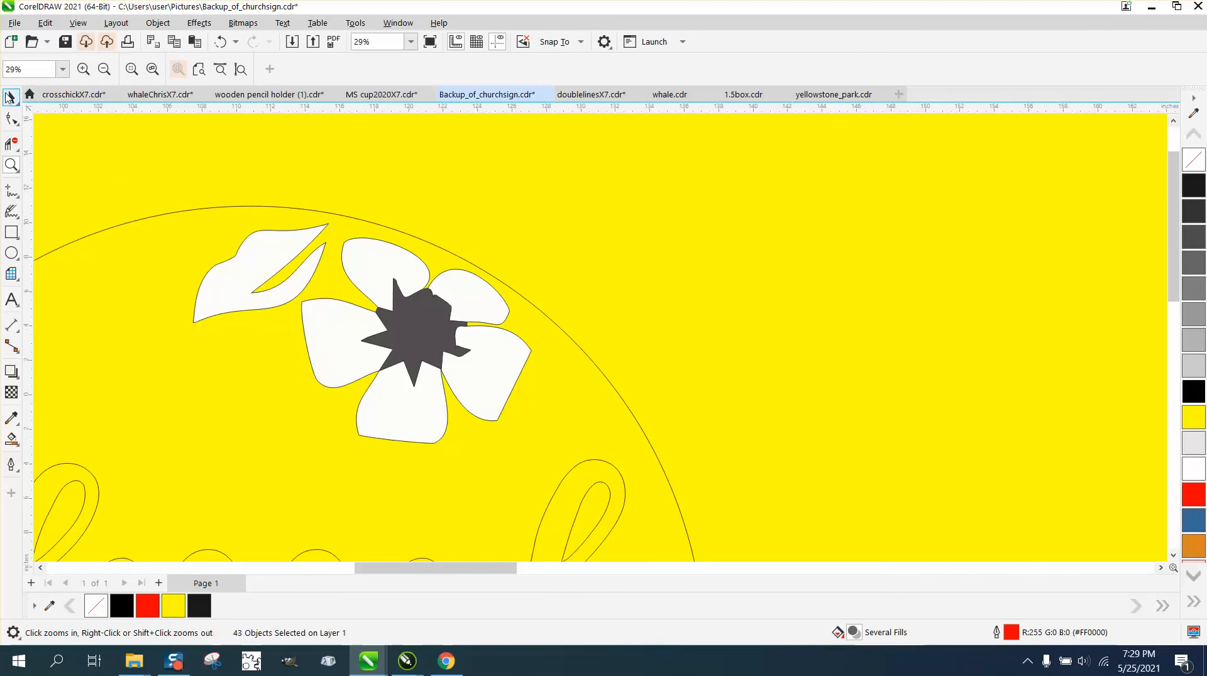
left_click(296, 245)
scroll(318, 239, "down", 4)
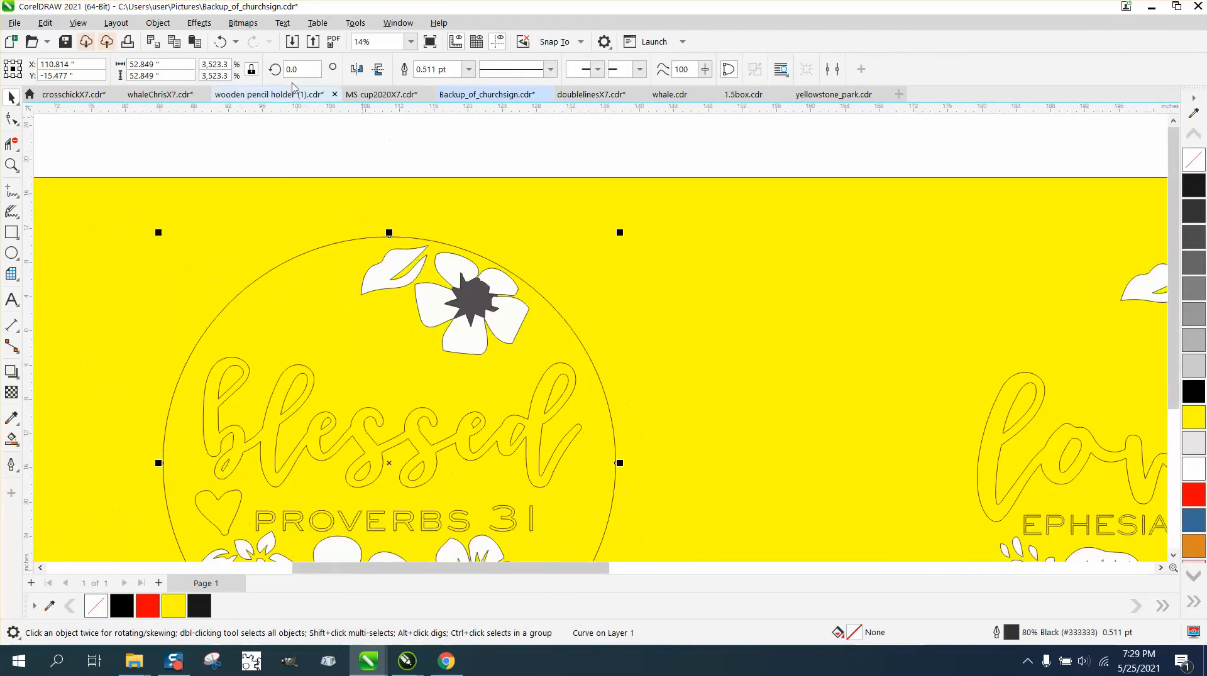
left_click(158, 23)
mouse_move(261, 281)
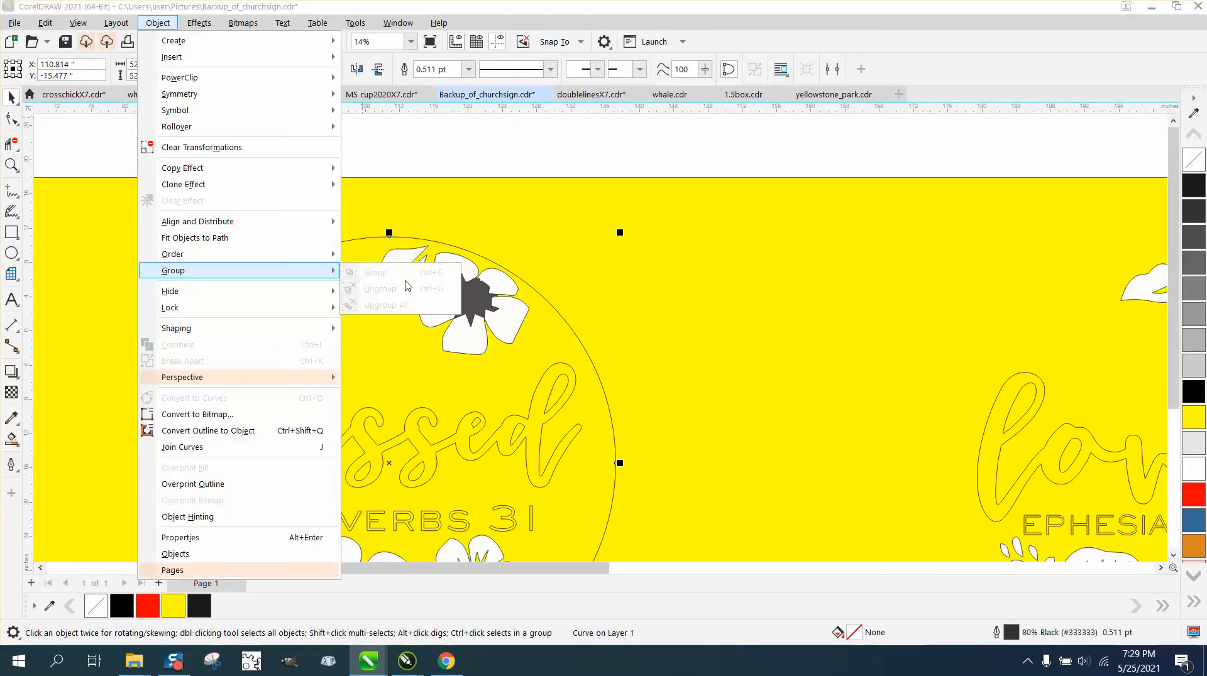
left_click(525, 144)
scroll(525, 147, "down", 2)
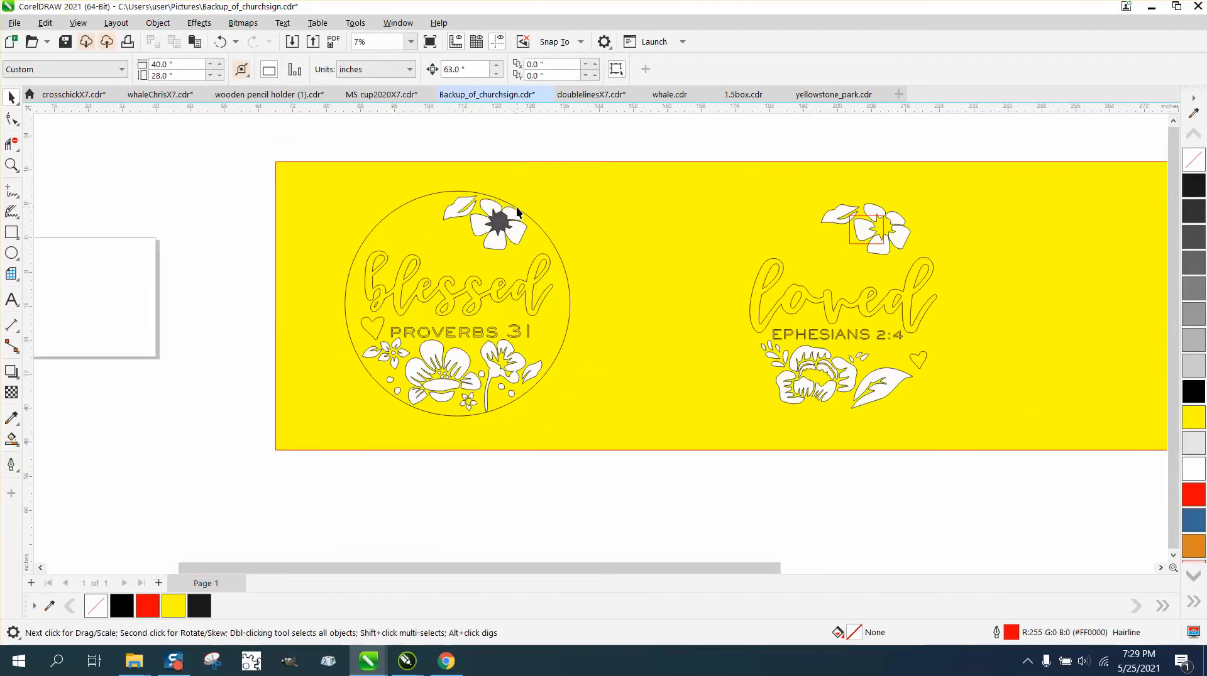
left_click_drag(515, 206, 238, 205)
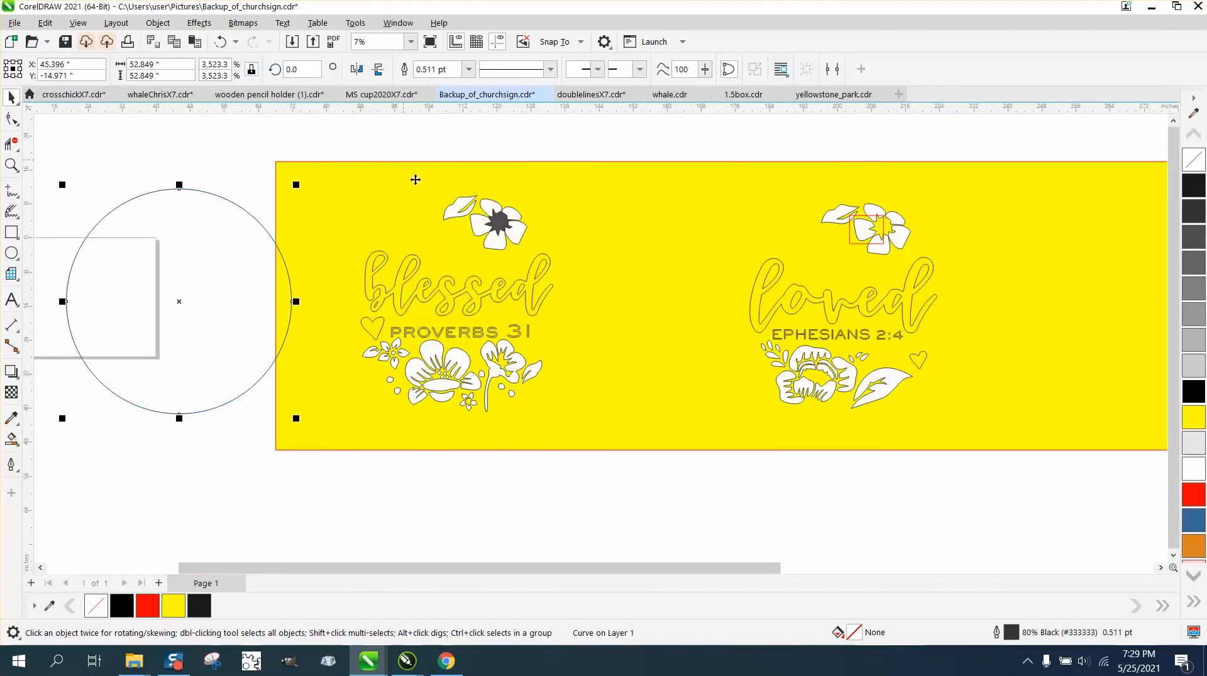
Step: Nudge the outline of the leaf above "blessed" 63 inches right and select the white leaf shape beneath it
left_click(504, 239)
left_click(468, 204)
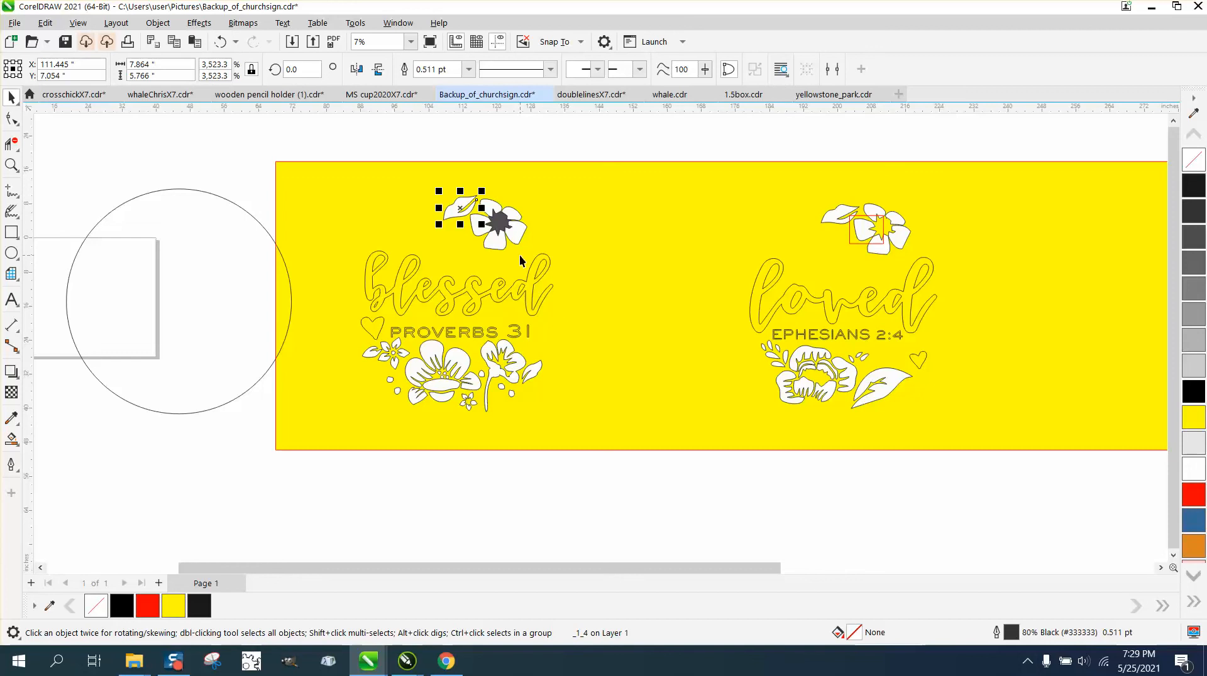
key("ctrl+d")
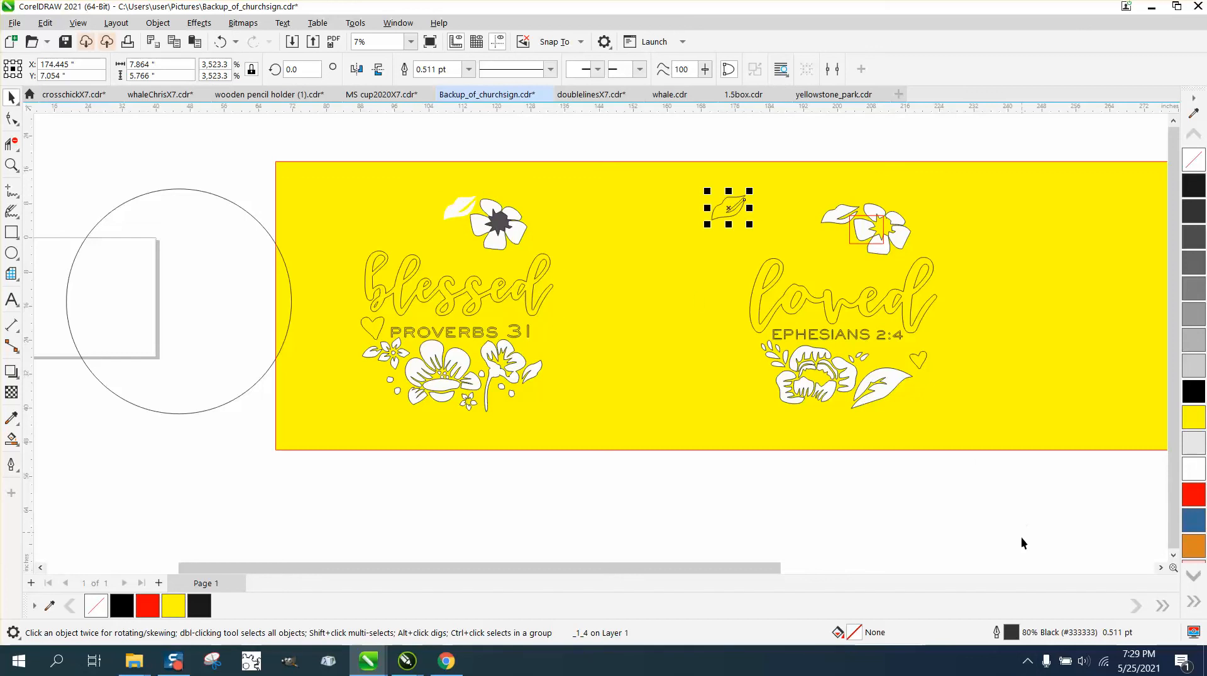
left_click(459, 204)
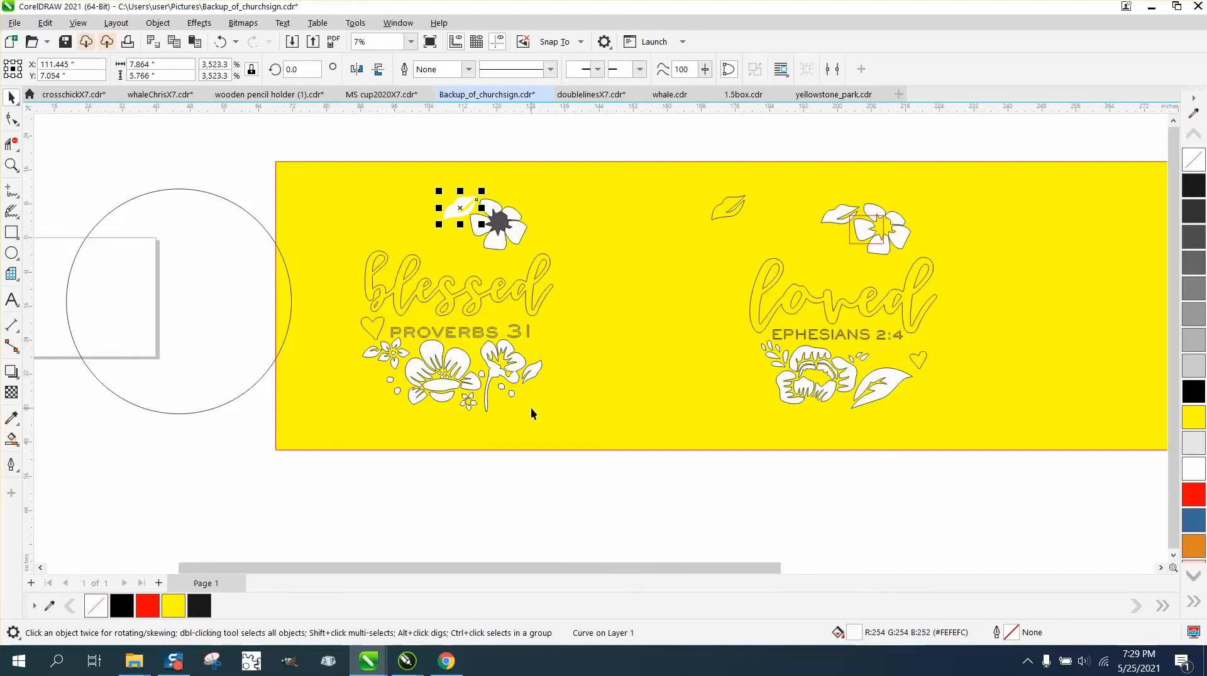
Step: Move the complete circled "loved" design onto the empty end of the yellow panel
scroll(670, 303, "down", 4)
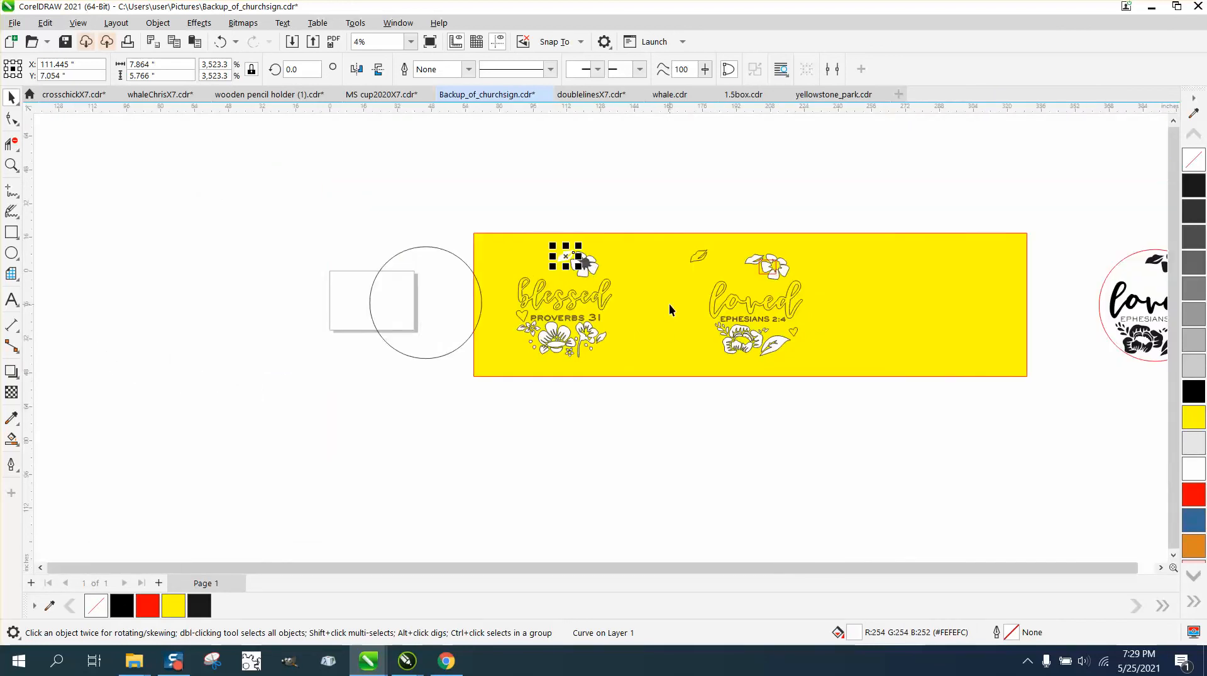
left_click(12, 166)
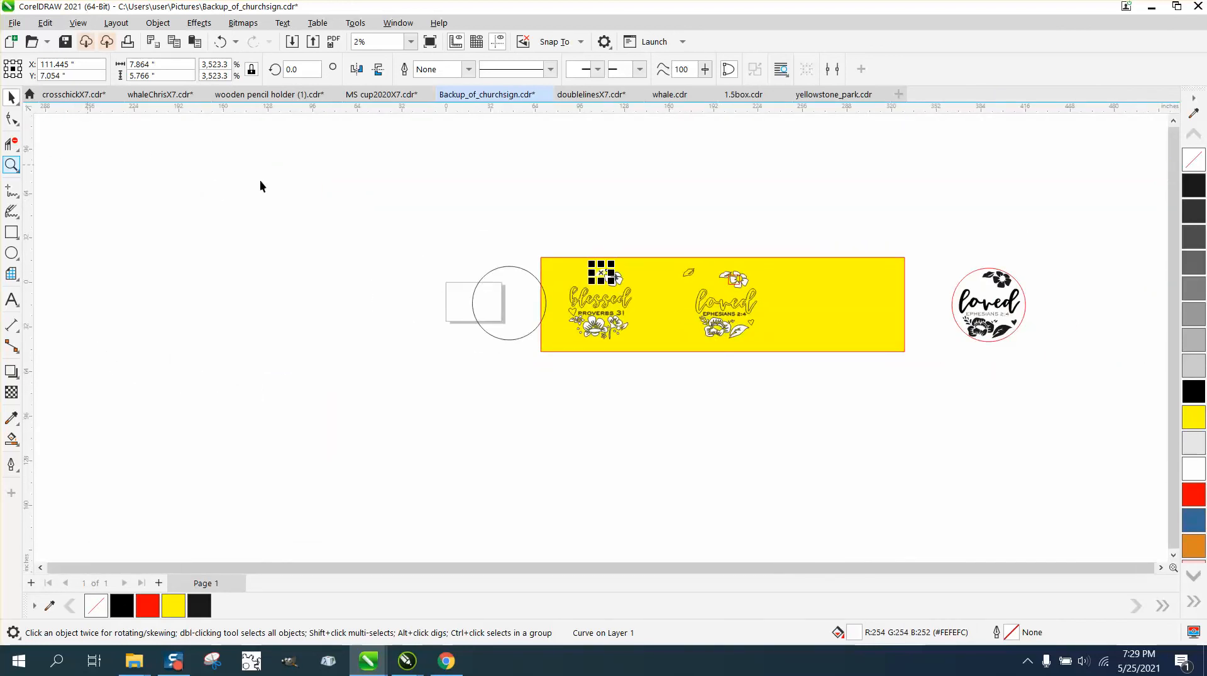
left_click(19, 197)
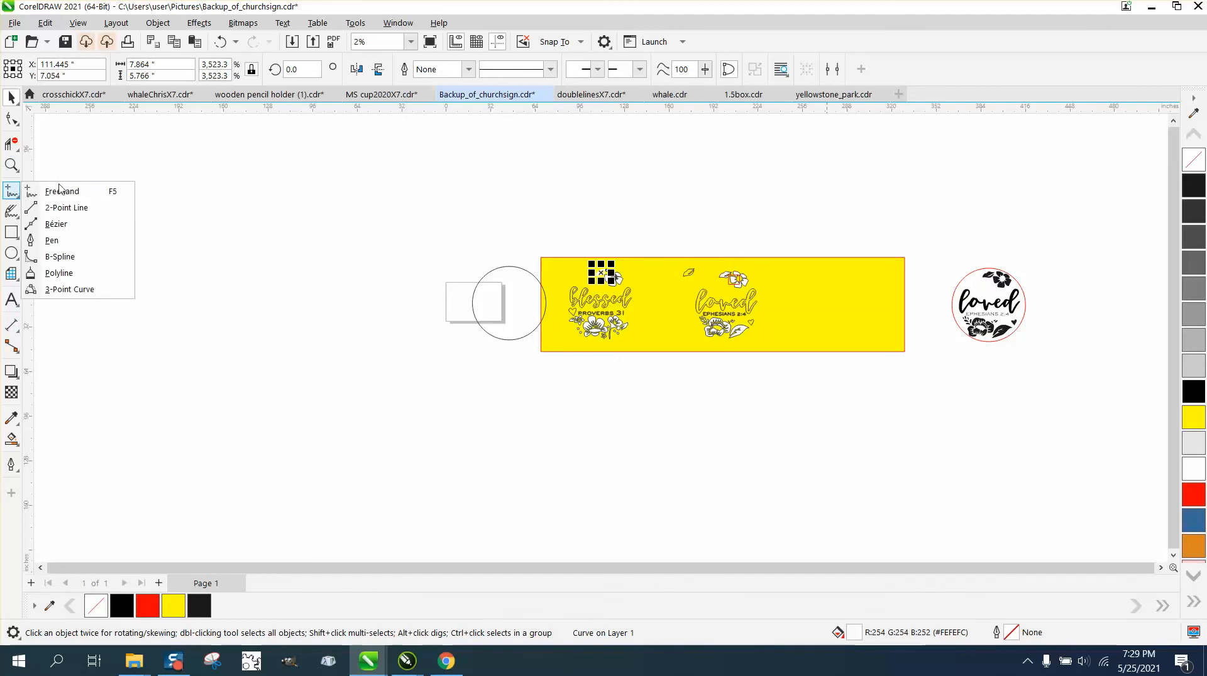
left_click(80, 192)
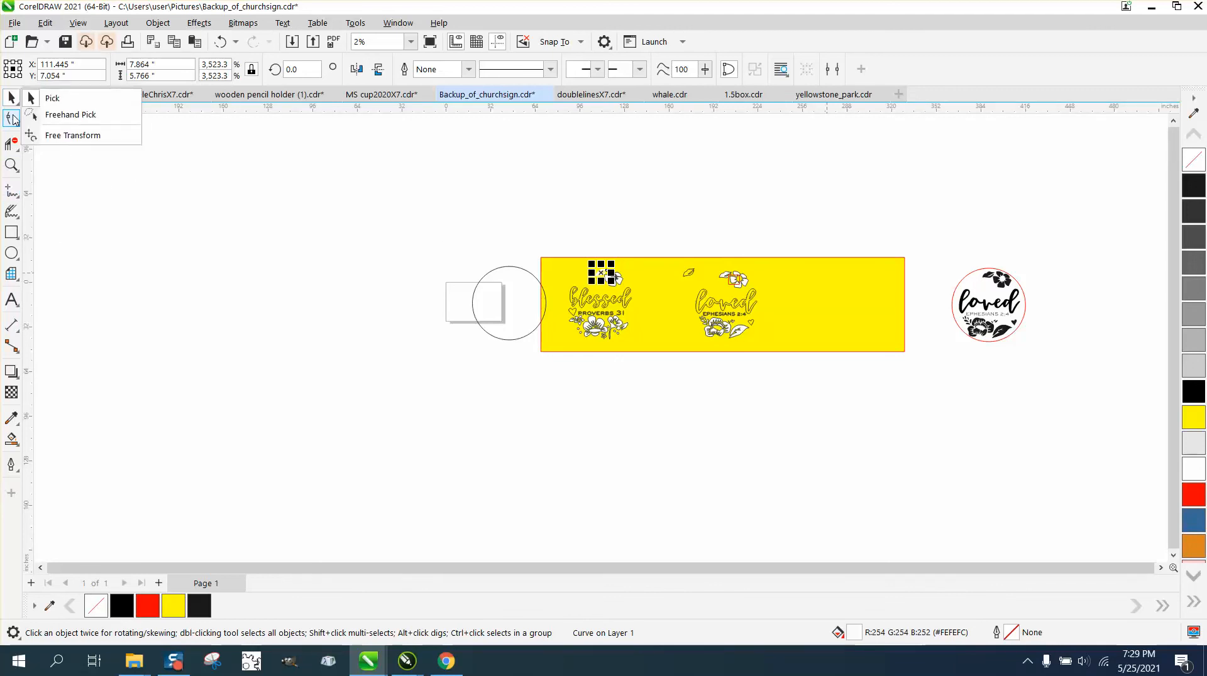
left_click(11, 166)
mouse_move(940, 237)
left_mouse_down()
mouse_move(1032, 347)
mouse_move(1115, 387)
left_mouse_up()
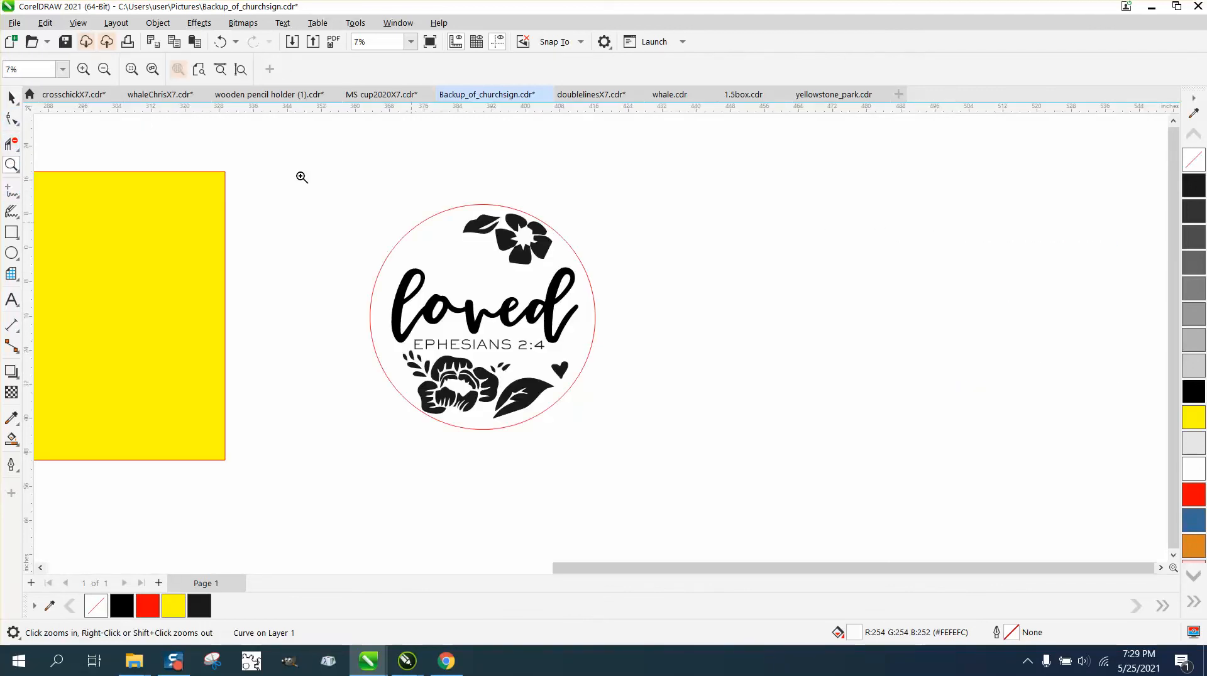
left_click(12, 97)
left_click_drag(353, 188, 769, 532)
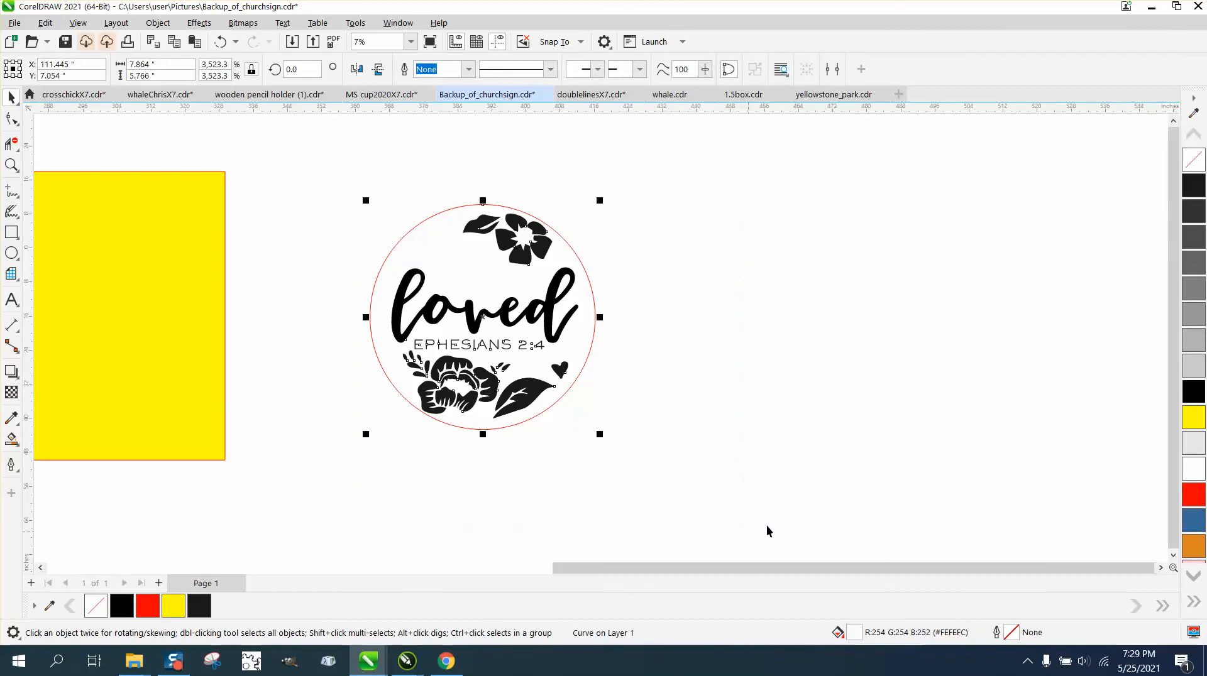
scroll(837, 459, "down", 1)
left_click_drag(594, 370, 279, 362)
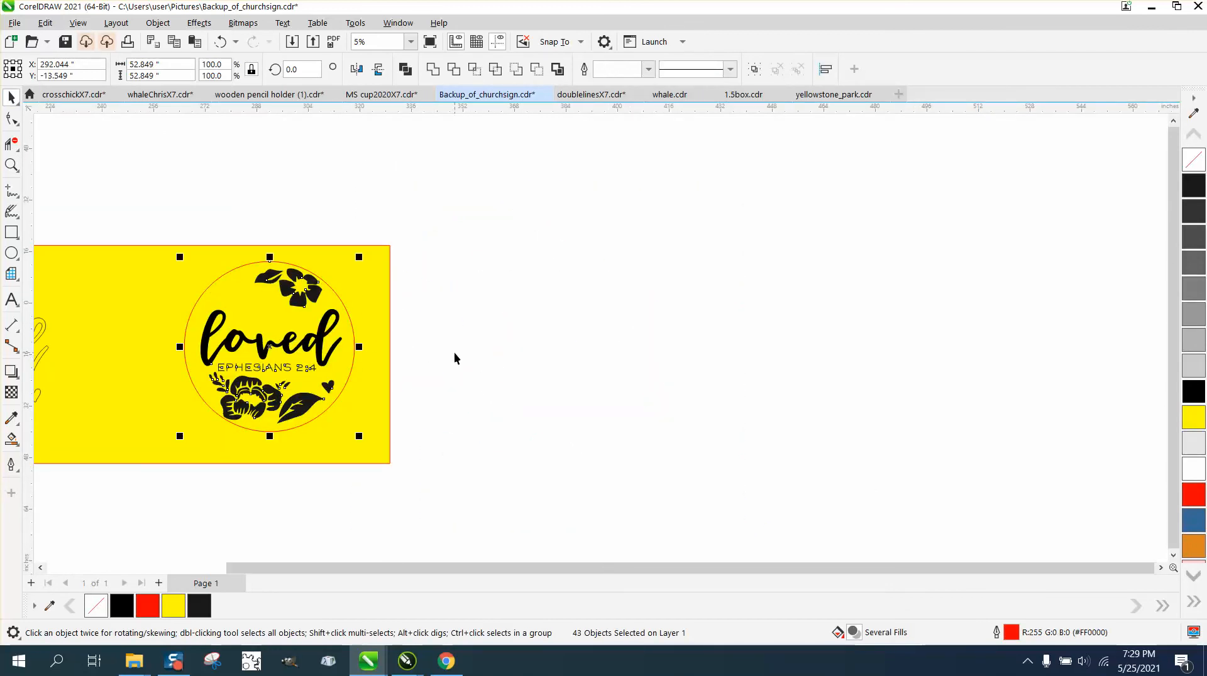
Step: Move the circled "loved" design onto the blank canvas well right of the yellow panel, to about X 445 inches
scroll(454, 352, "down", 1)
left_click_drag(293, 350, 720, 356)
scroll(647, 352, "down", 3)
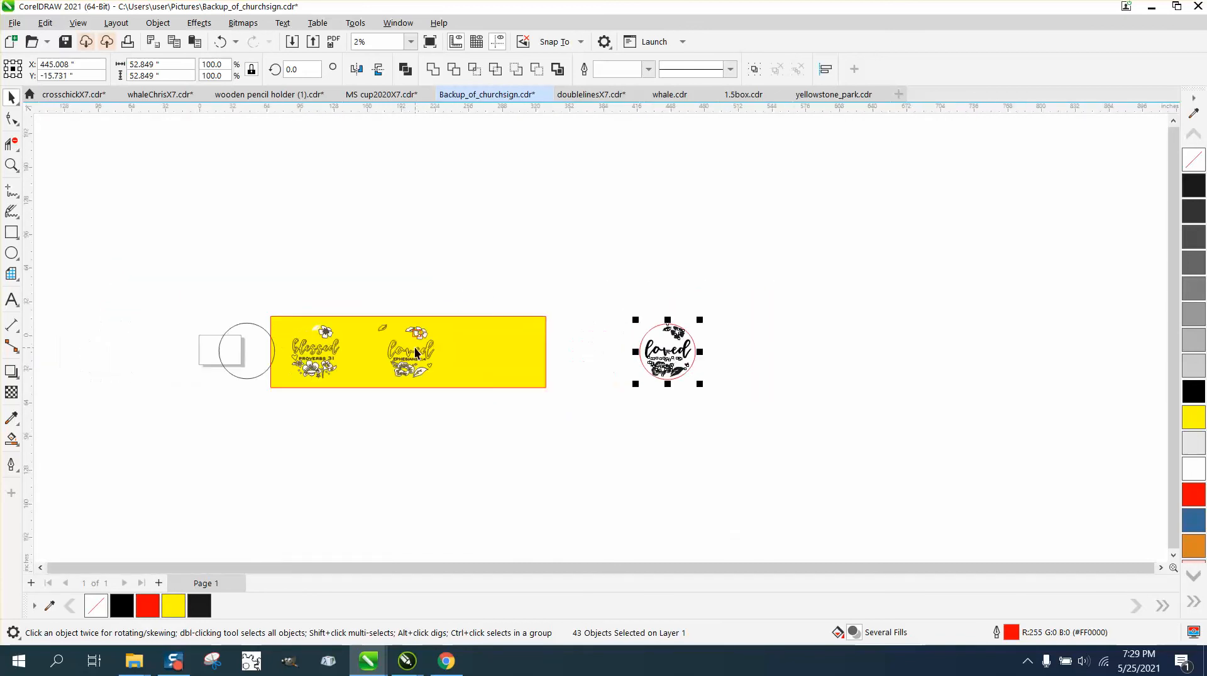
Step: Delete the outlined "blessed" and "loved" originals with the loose circle and leaf, and remove the yellow panel
left_click_drag(191, 301, 585, 403)
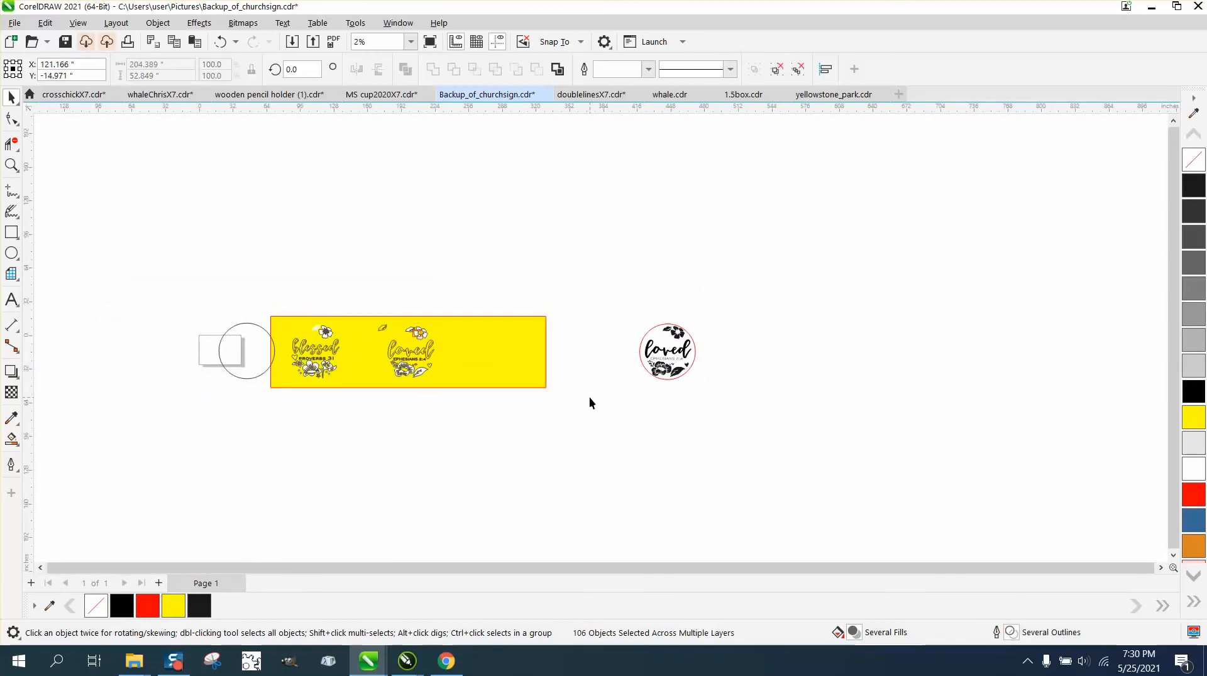
key("Delete")
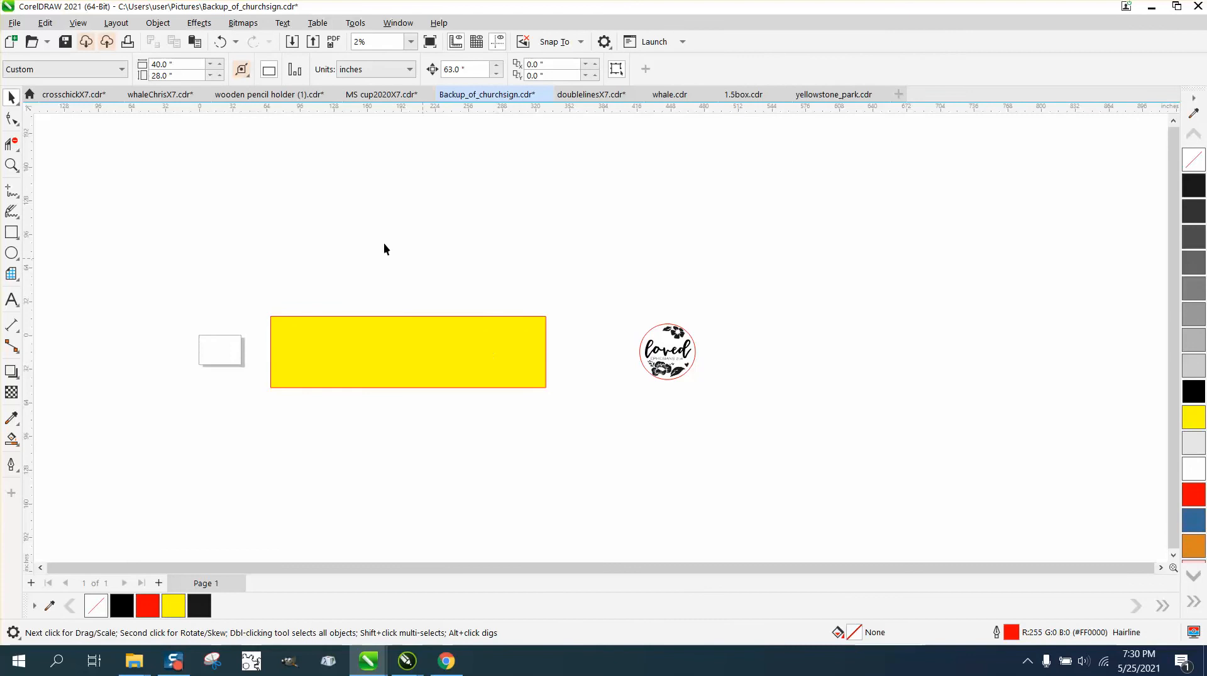
left_click(158, 22)
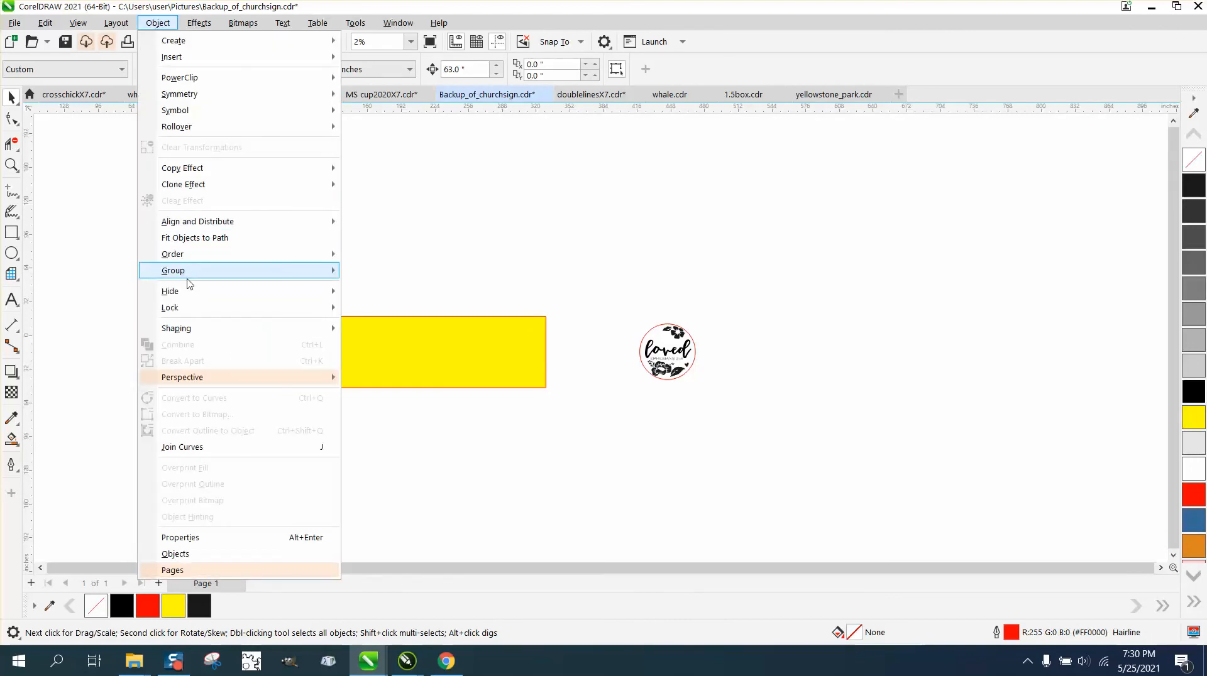
left_click(393, 349)
left_click(654, 357)
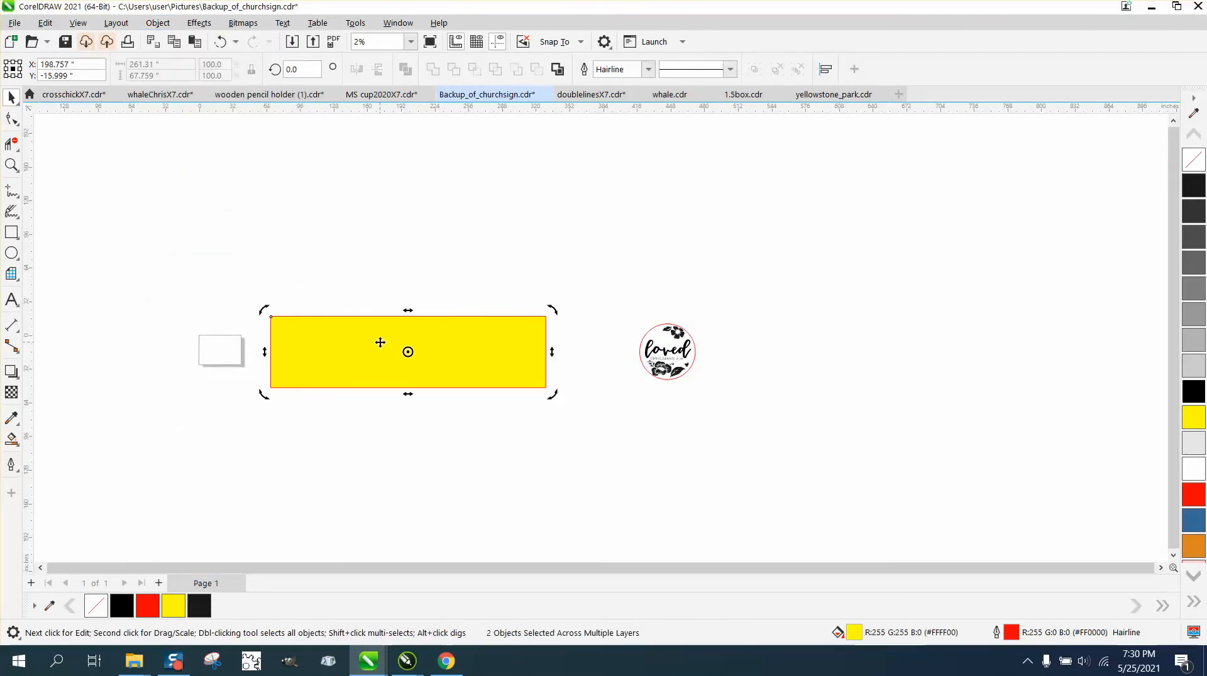
key("Delete")
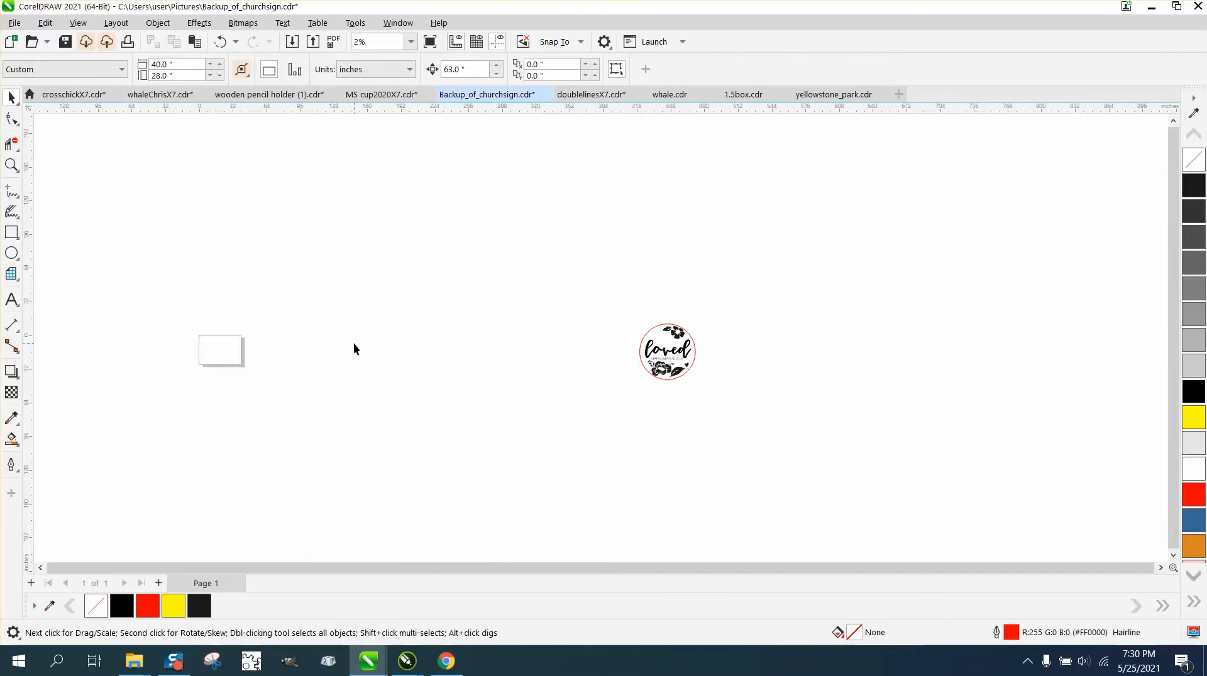
key("F4")
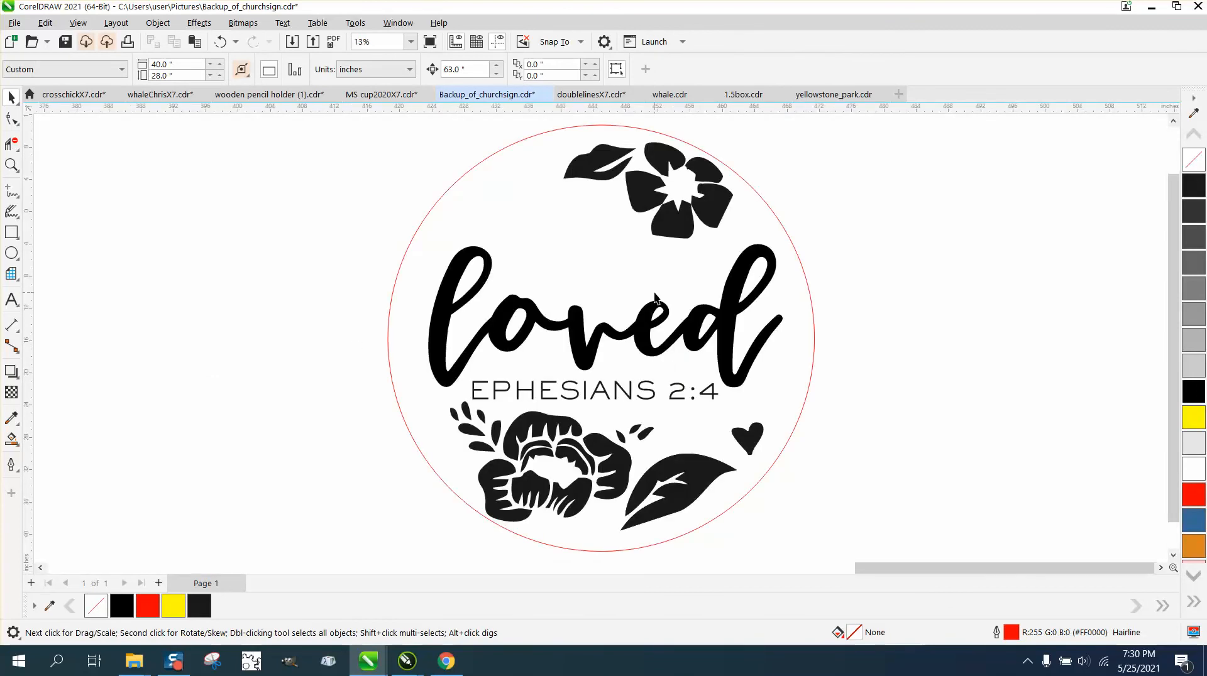
scroll(654, 298, "down", 3)
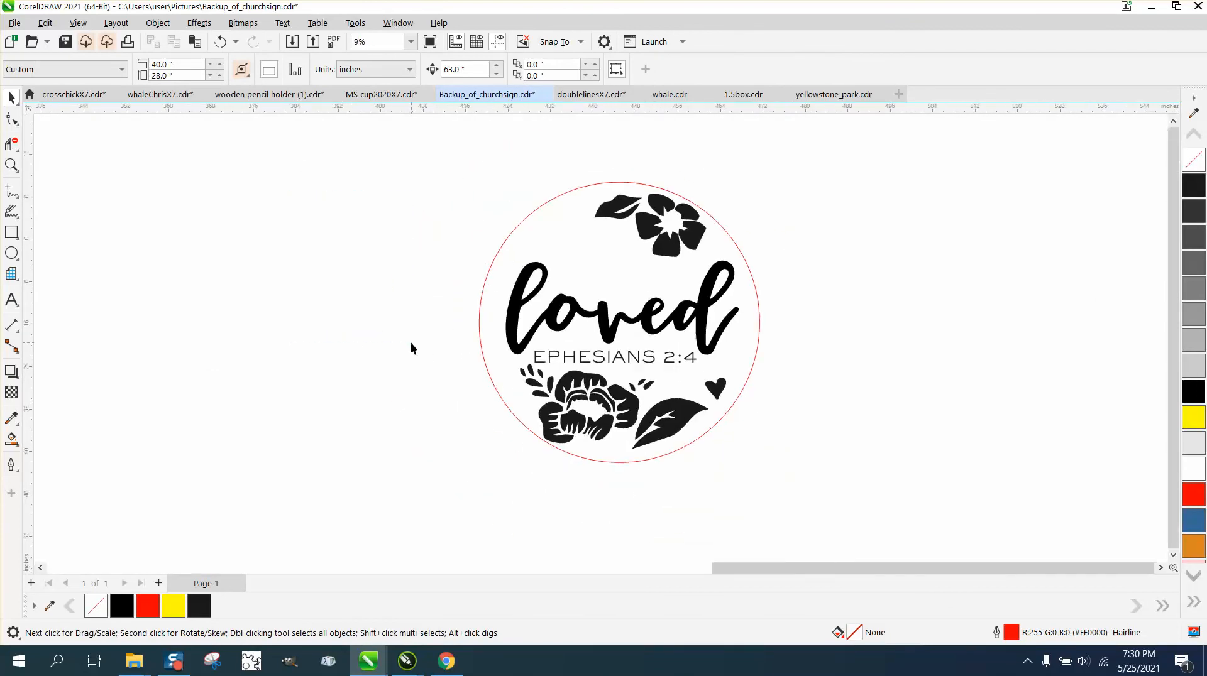
scroll(411, 339, "down", 1)
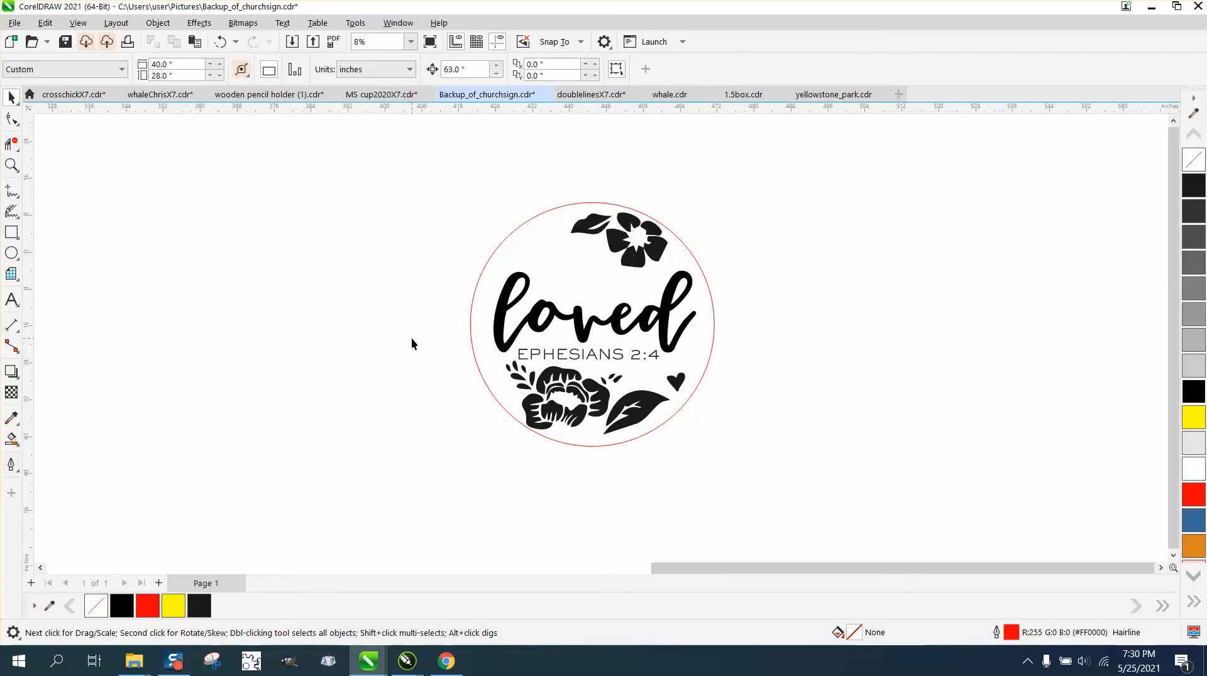